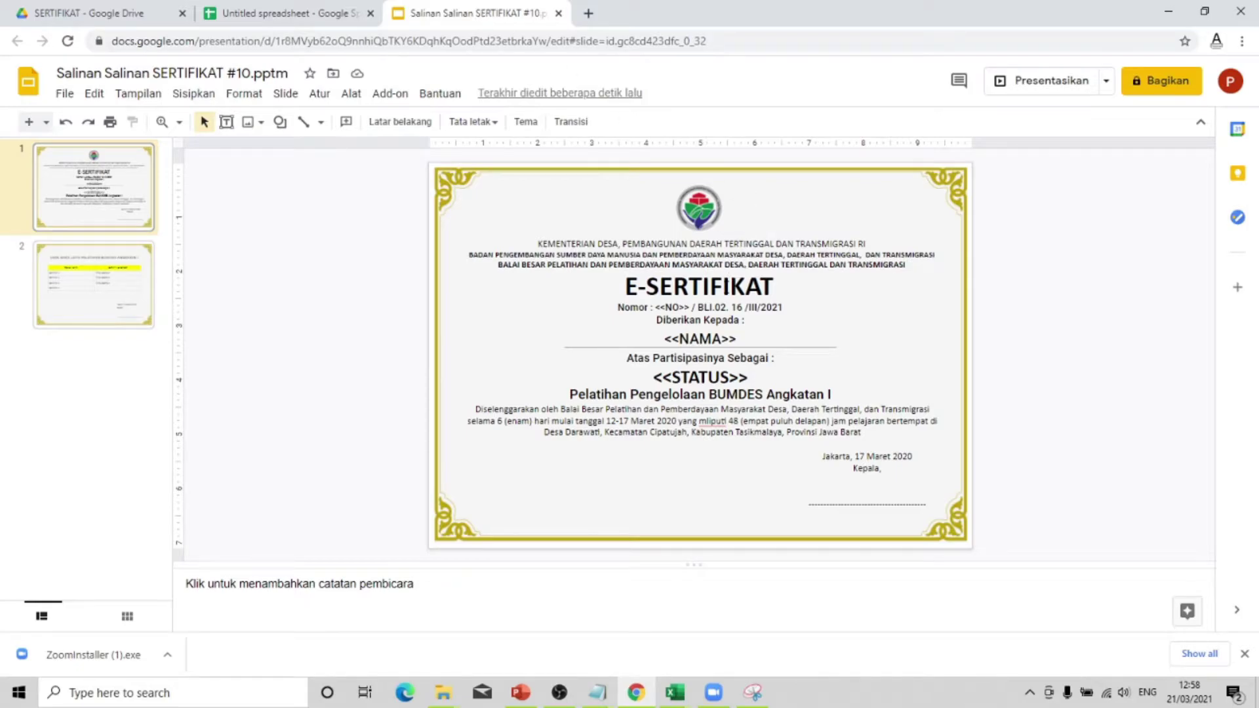
- Enter the NAMA and STATUS headers in B1 and C1, checking the certificate slide's placeholders
click(321, 13)
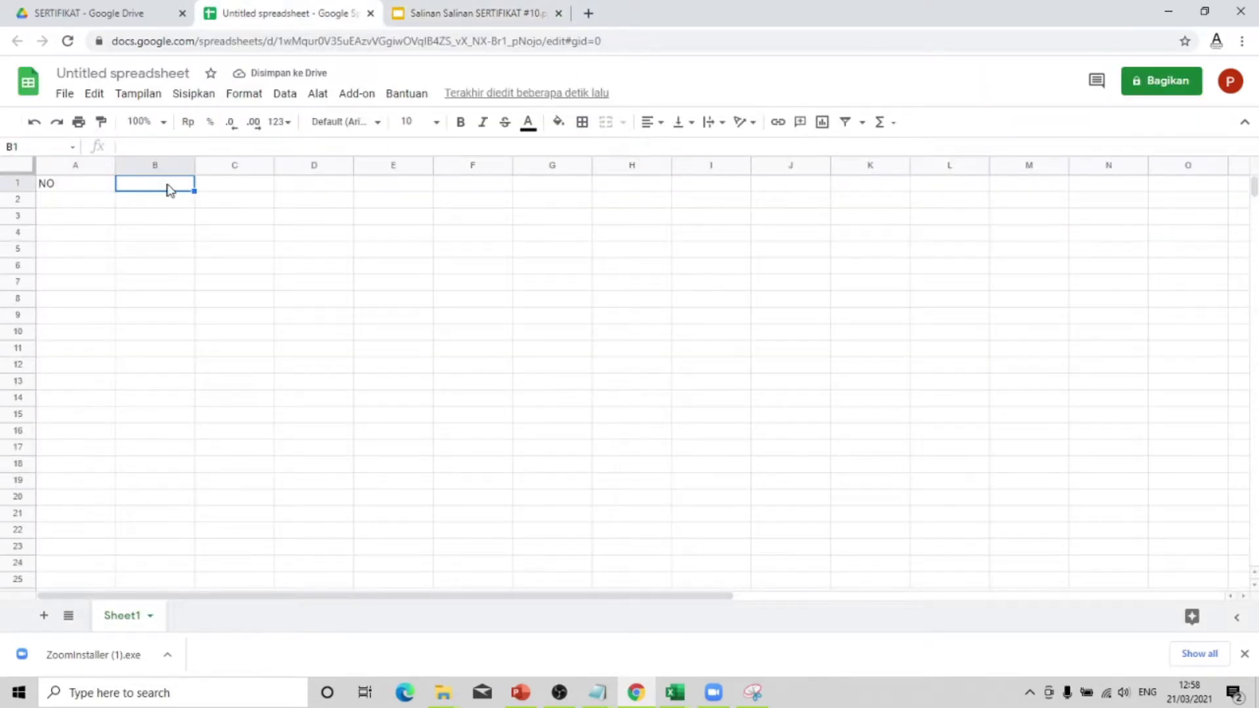
text(NAMA)
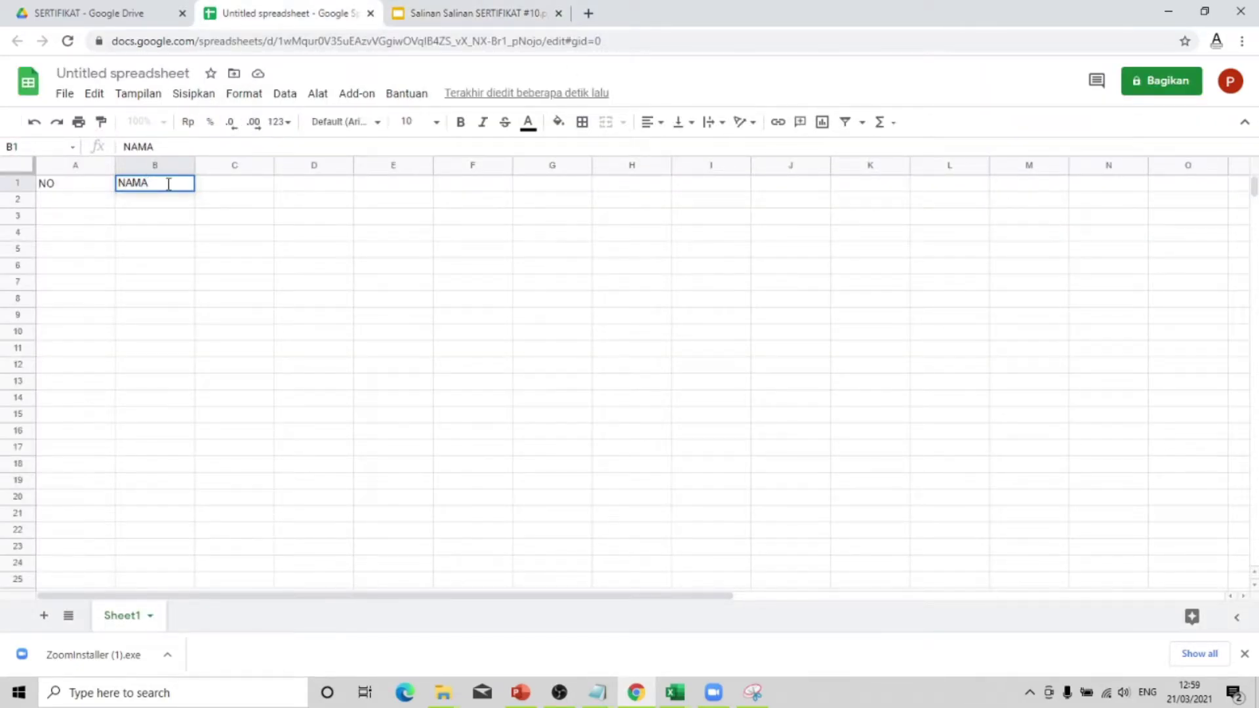
key(Tab)
text(STATUS)
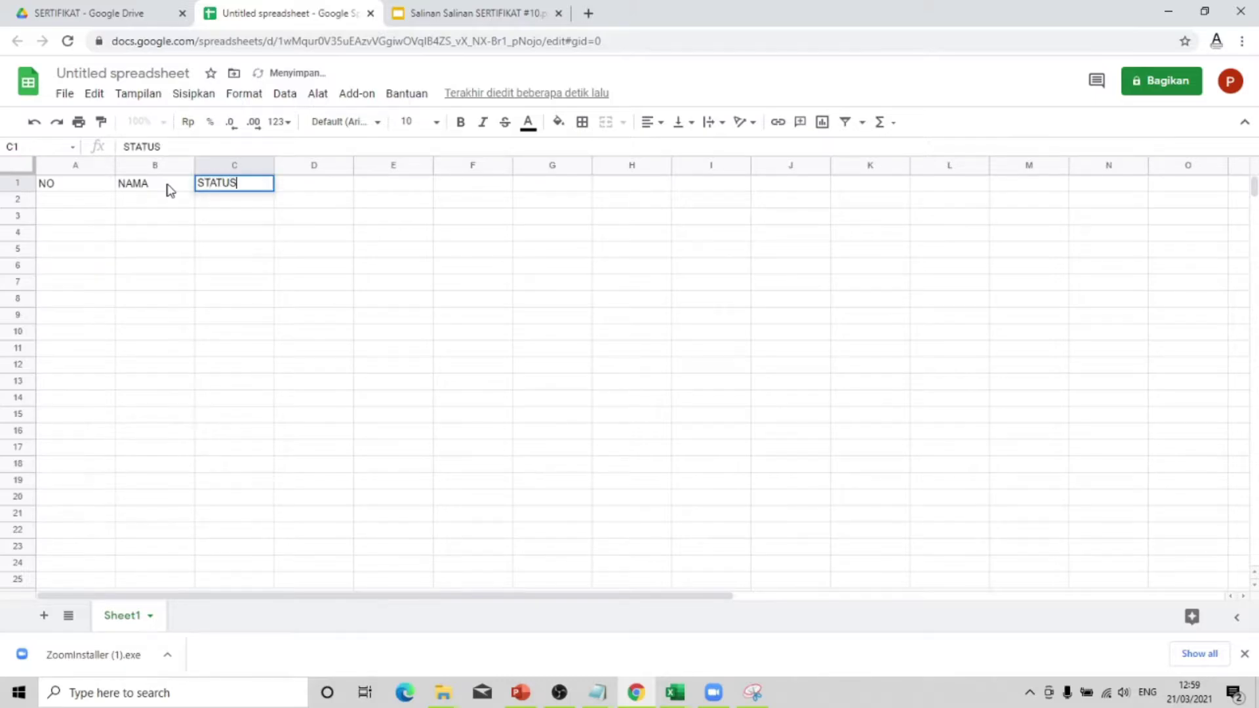
click(472, 13)
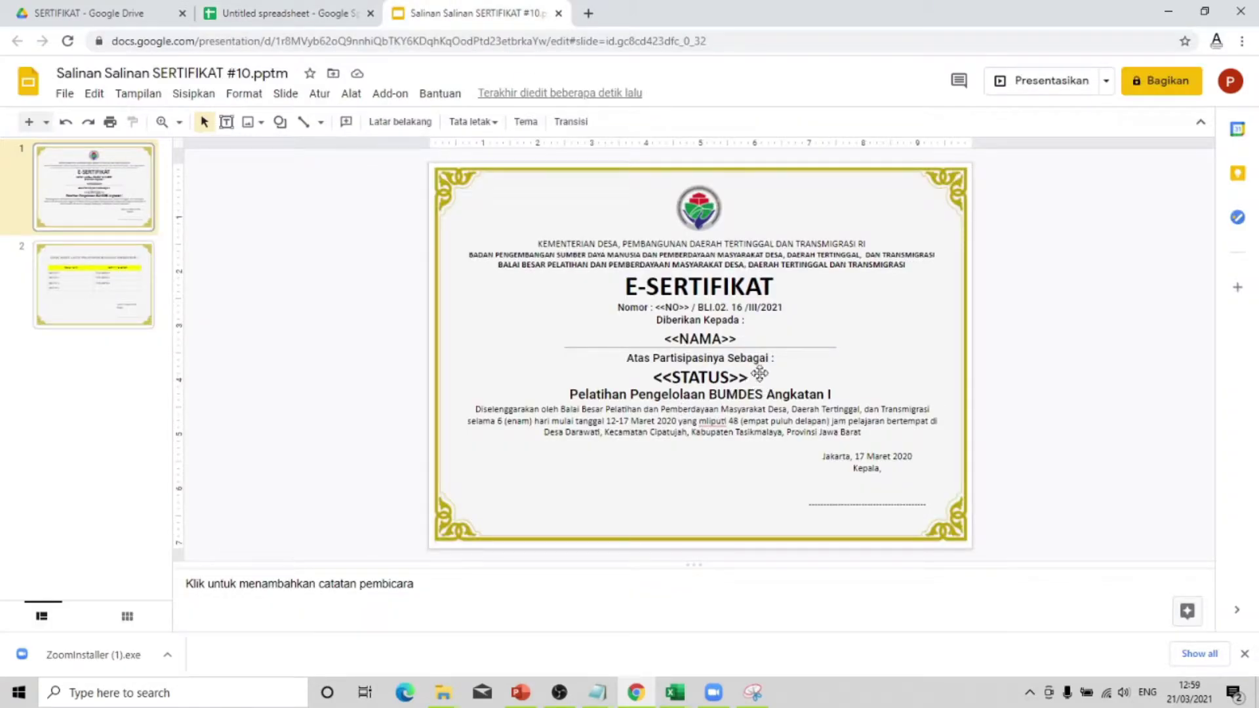
click(289, 12)
click(598, 380)
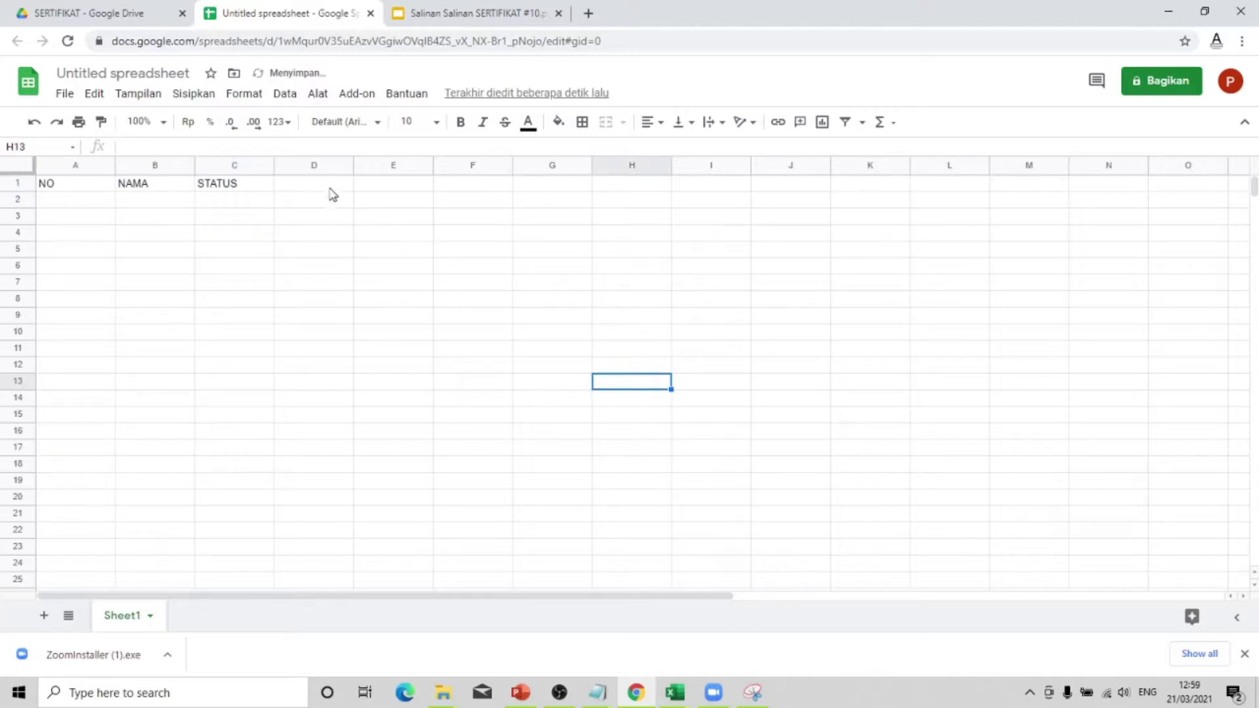
- Add the EMAIL header in D1 and review the NO header in A1
click(329, 186)
text(EMAIL)
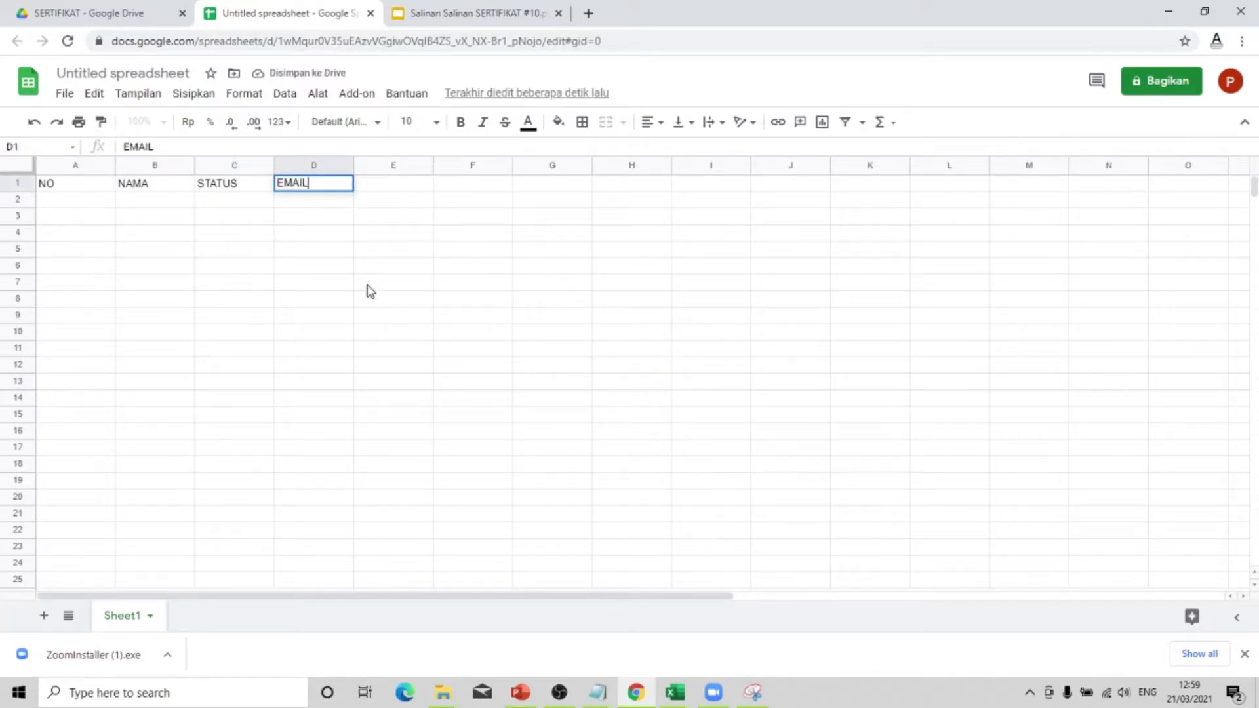
click(367, 288)
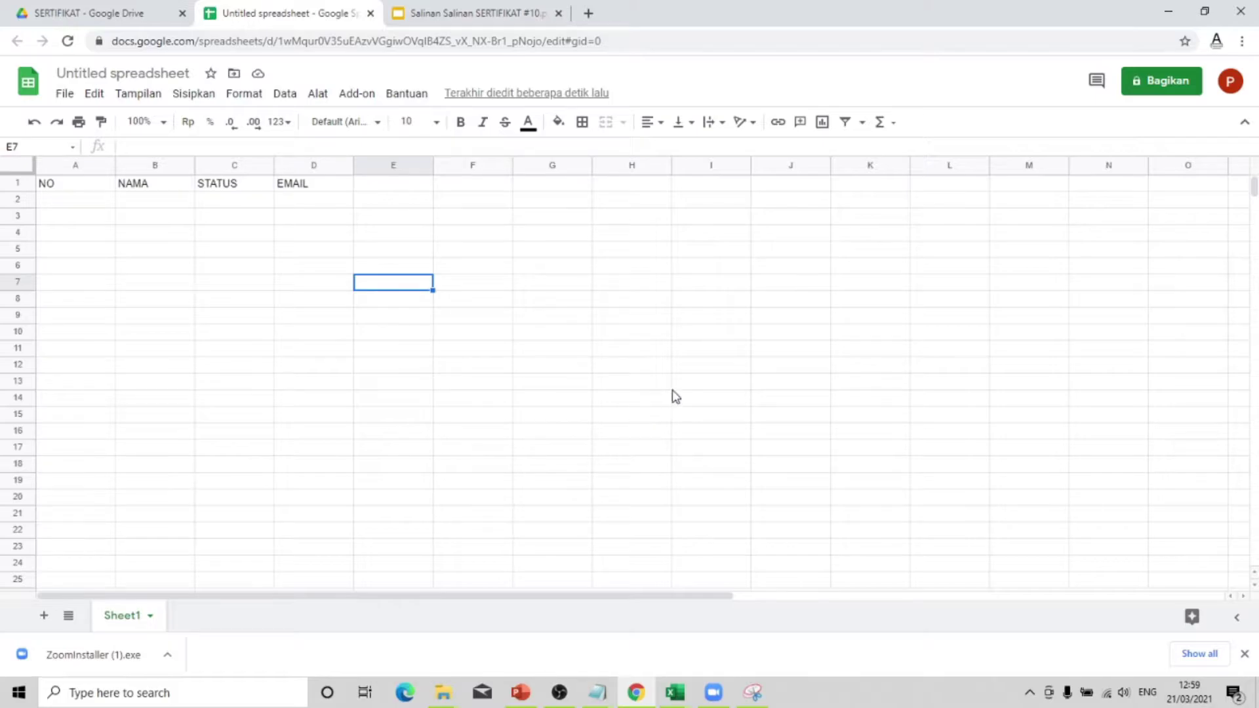
click(748, 389)
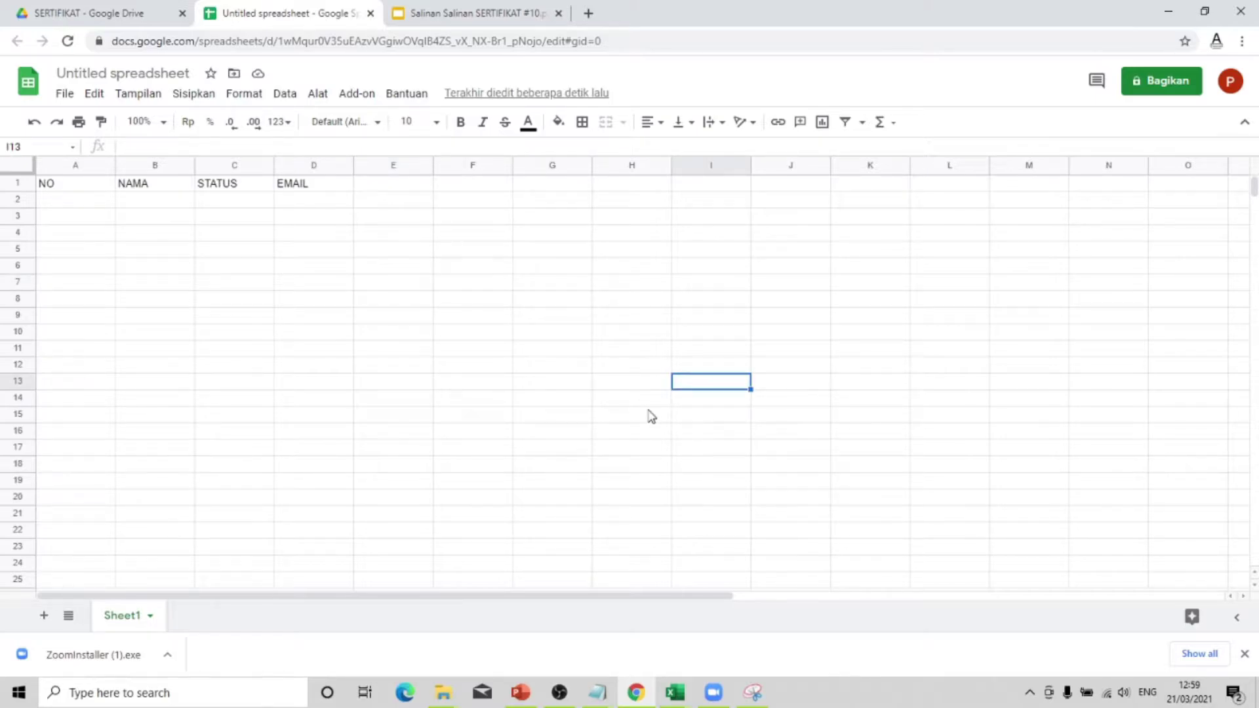
click(375, 333)
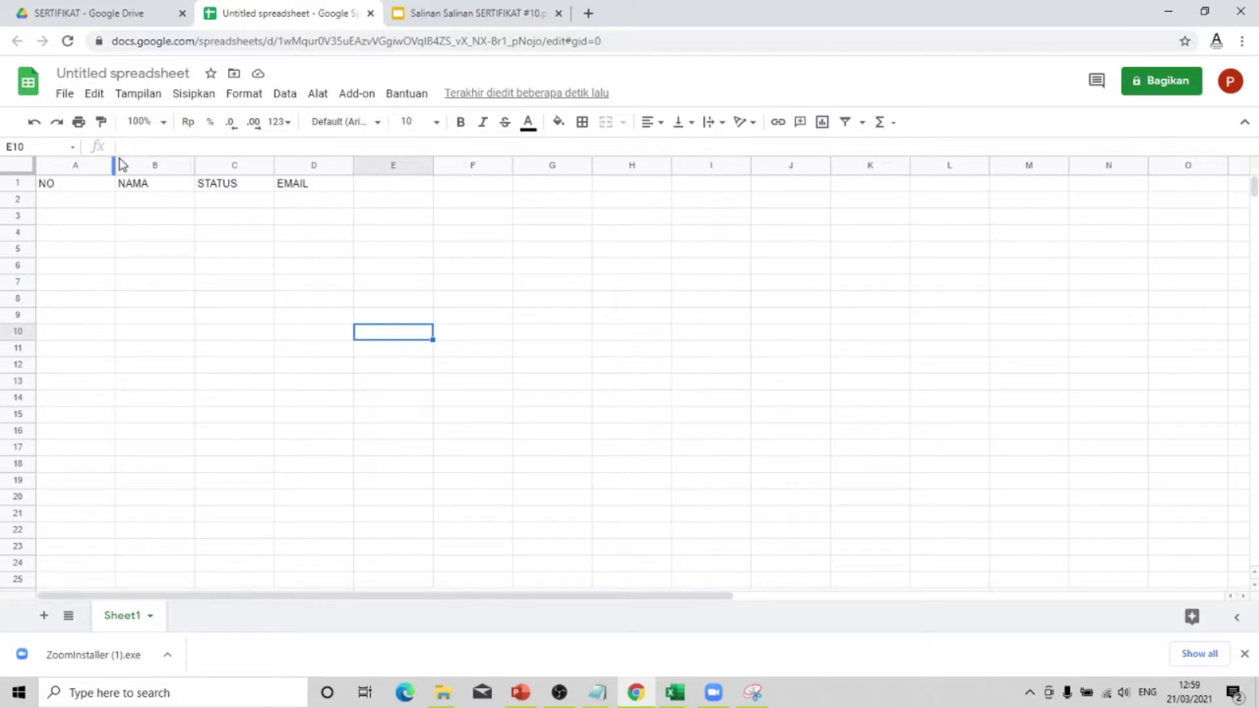
click(84, 205)
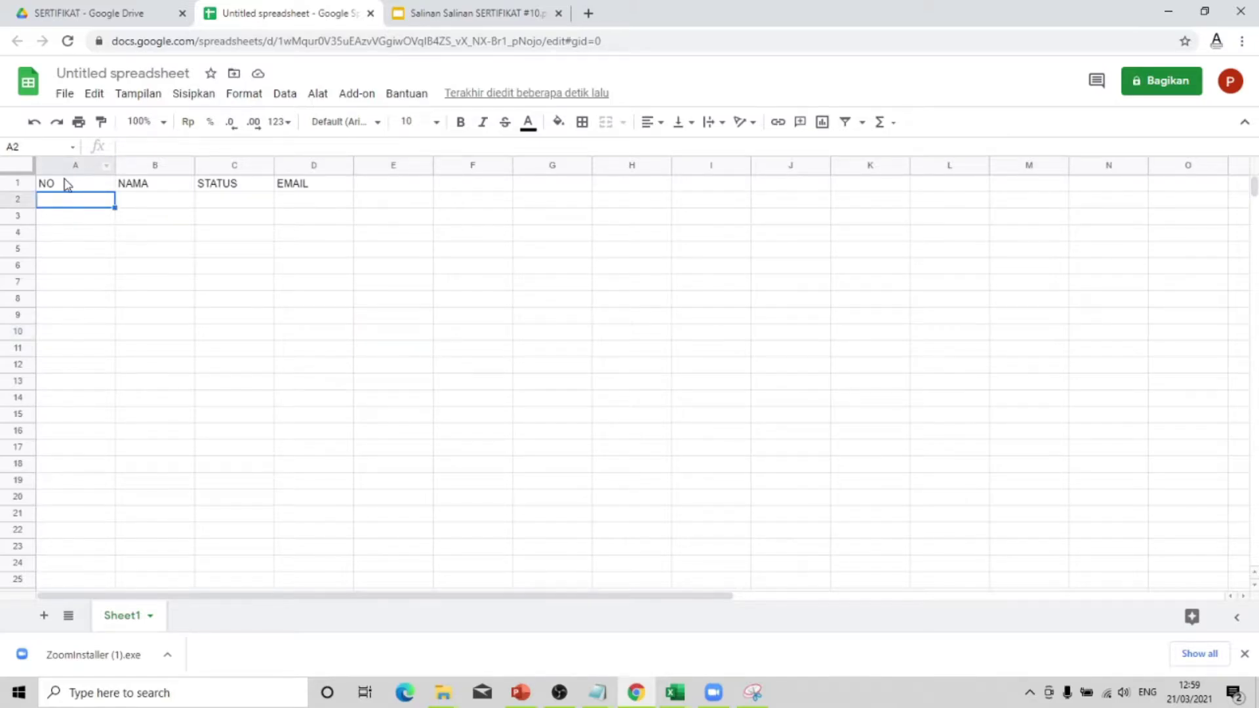
click(65, 186)
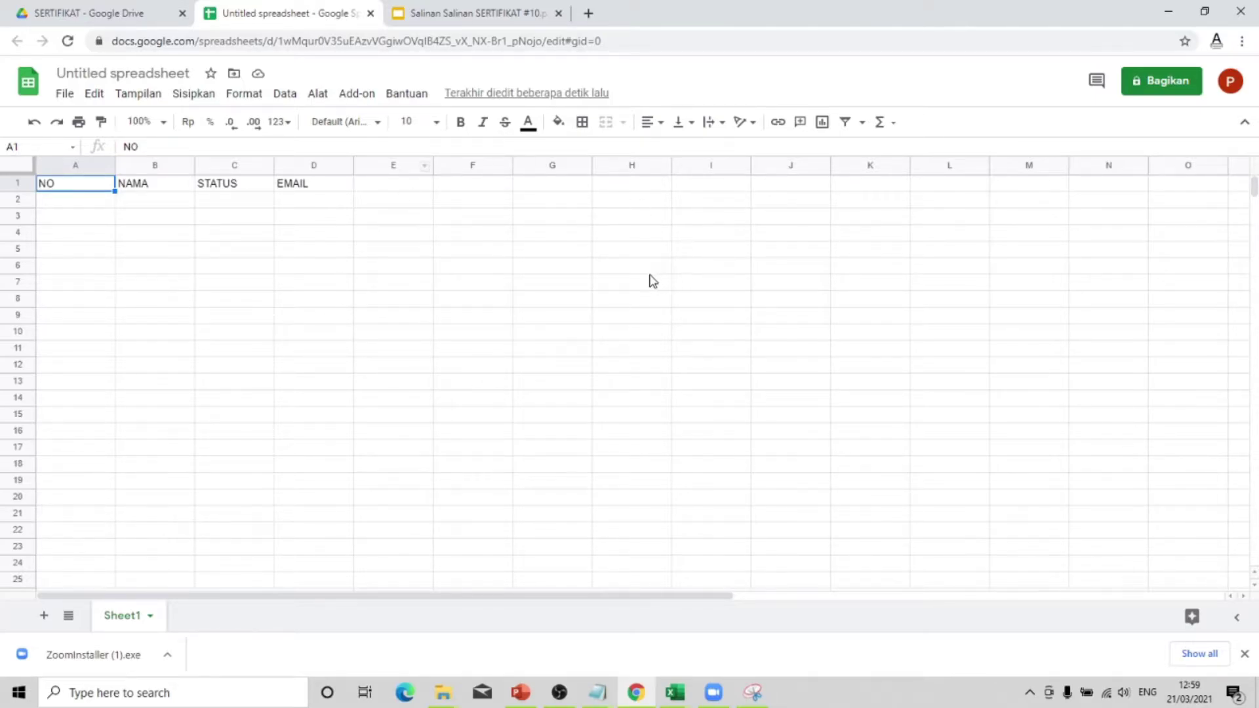
click(377, 319)
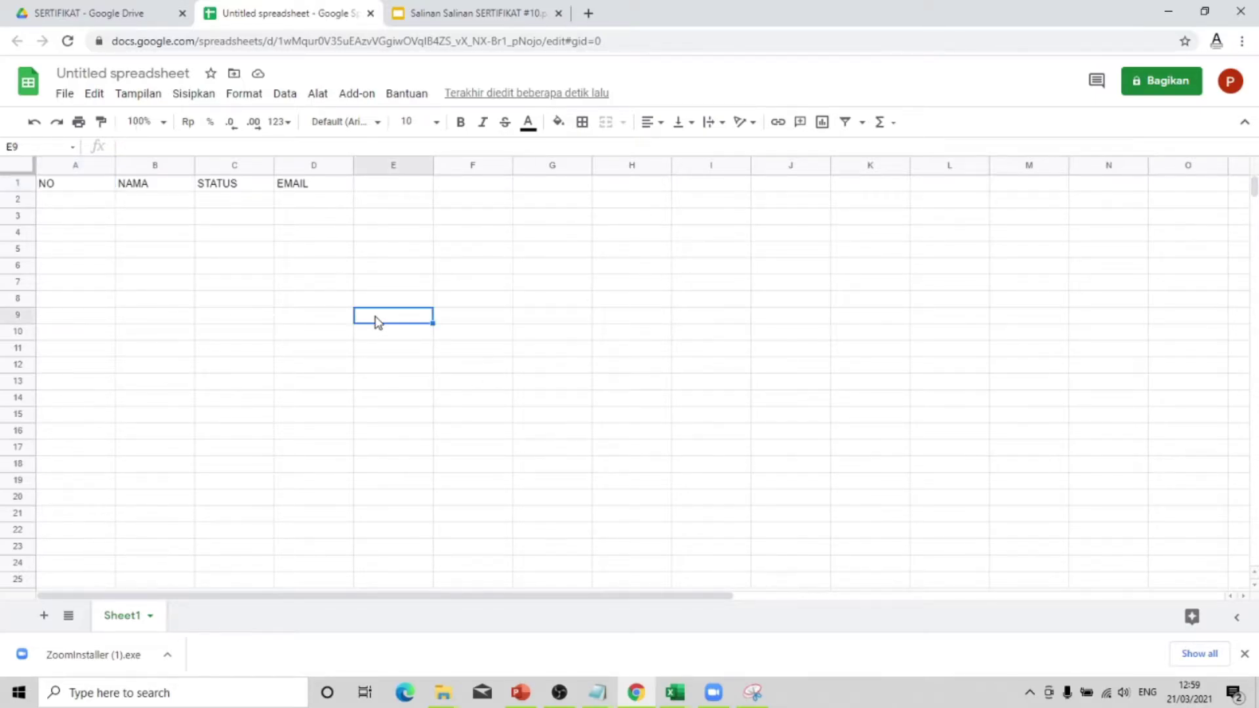
- Fill A2:C2 with 1101, the participant's full name and PESERTA, widening column B
click(59, 203)
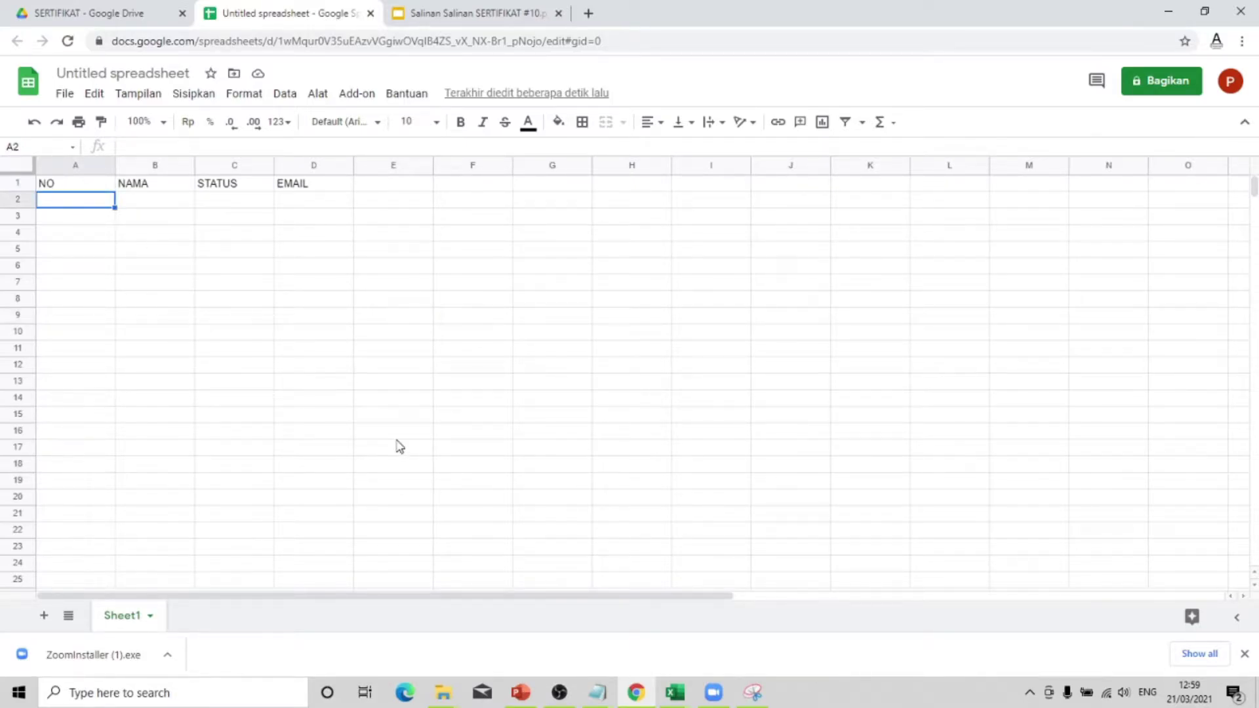
text(1101)
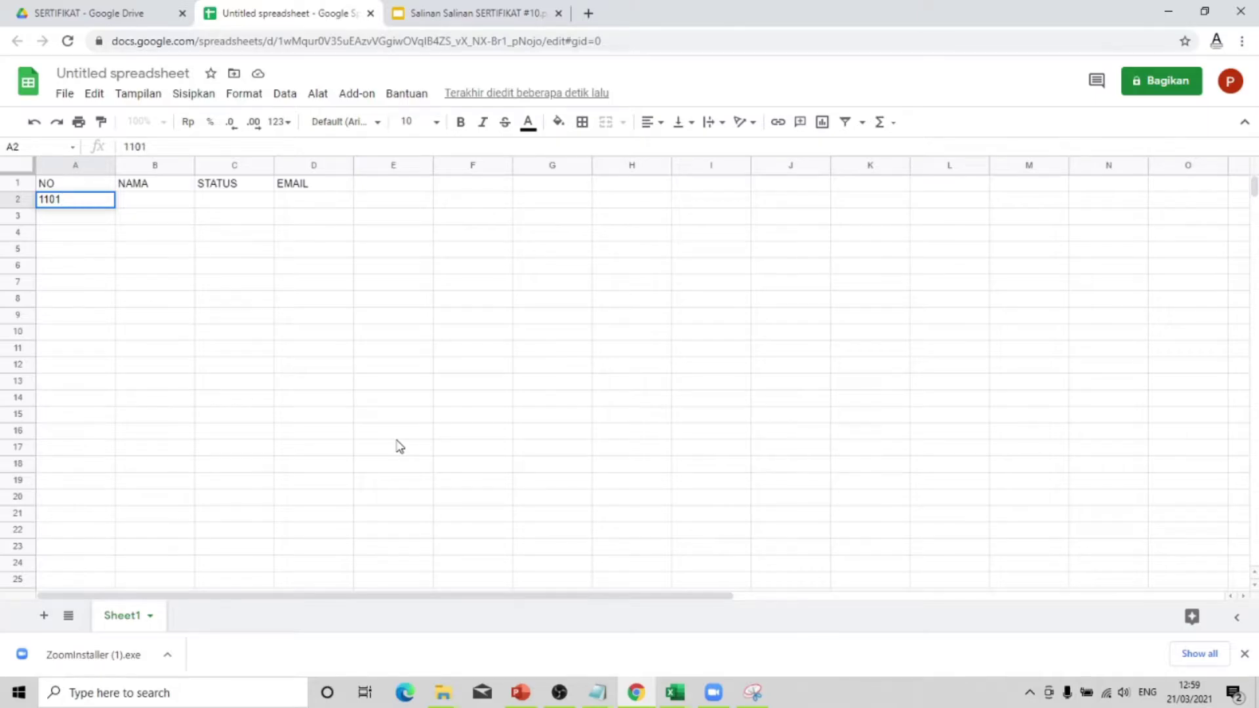
key(Tab)
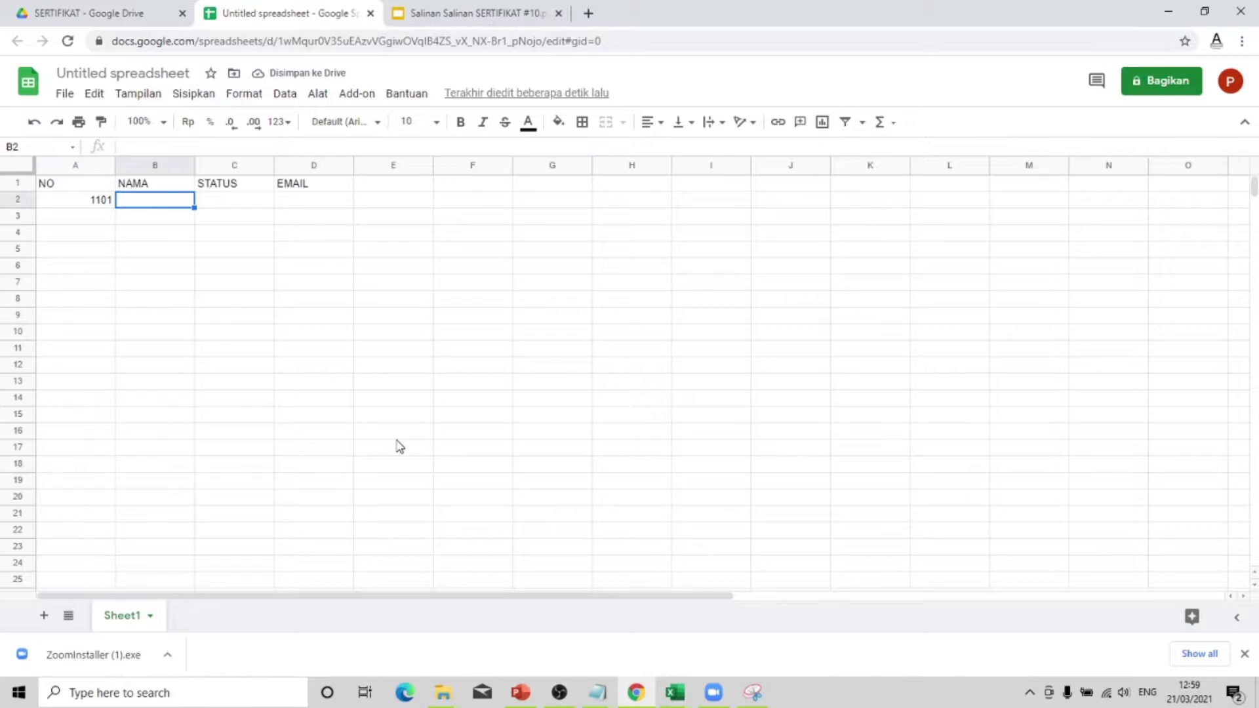
drag(194, 168, 280, 168)
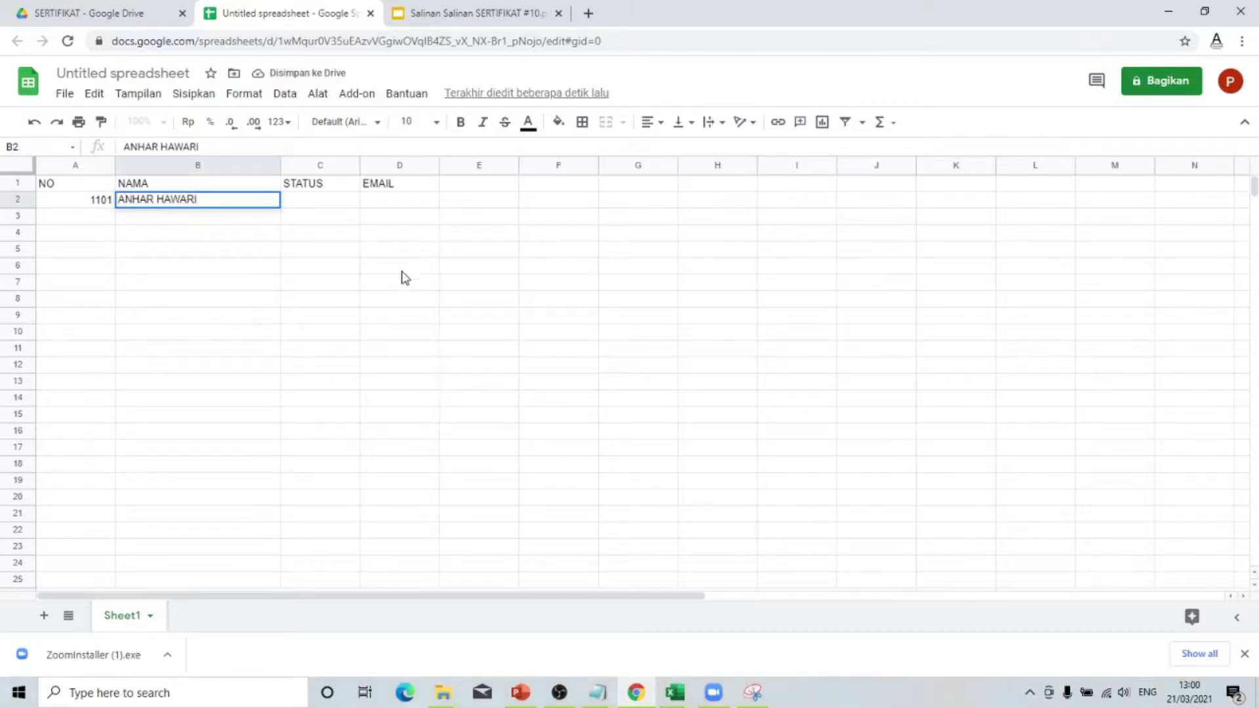
click(403, 233)
click(323, 207)
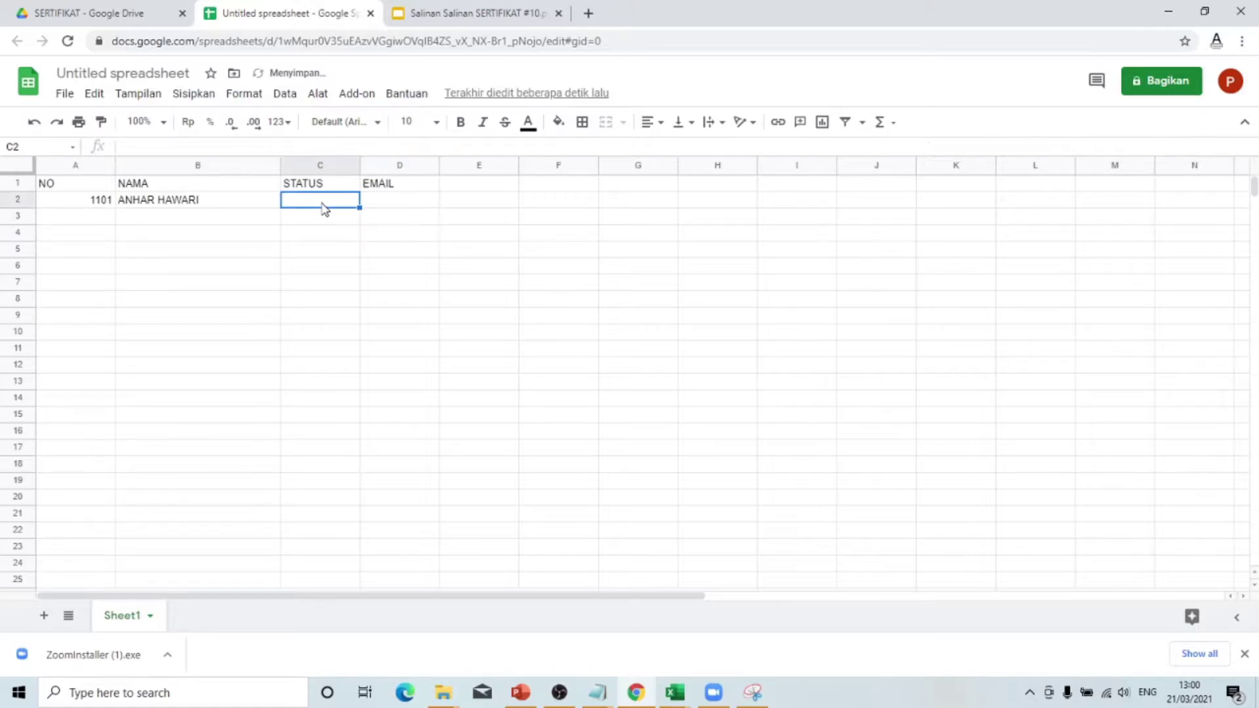
text(PESERT)
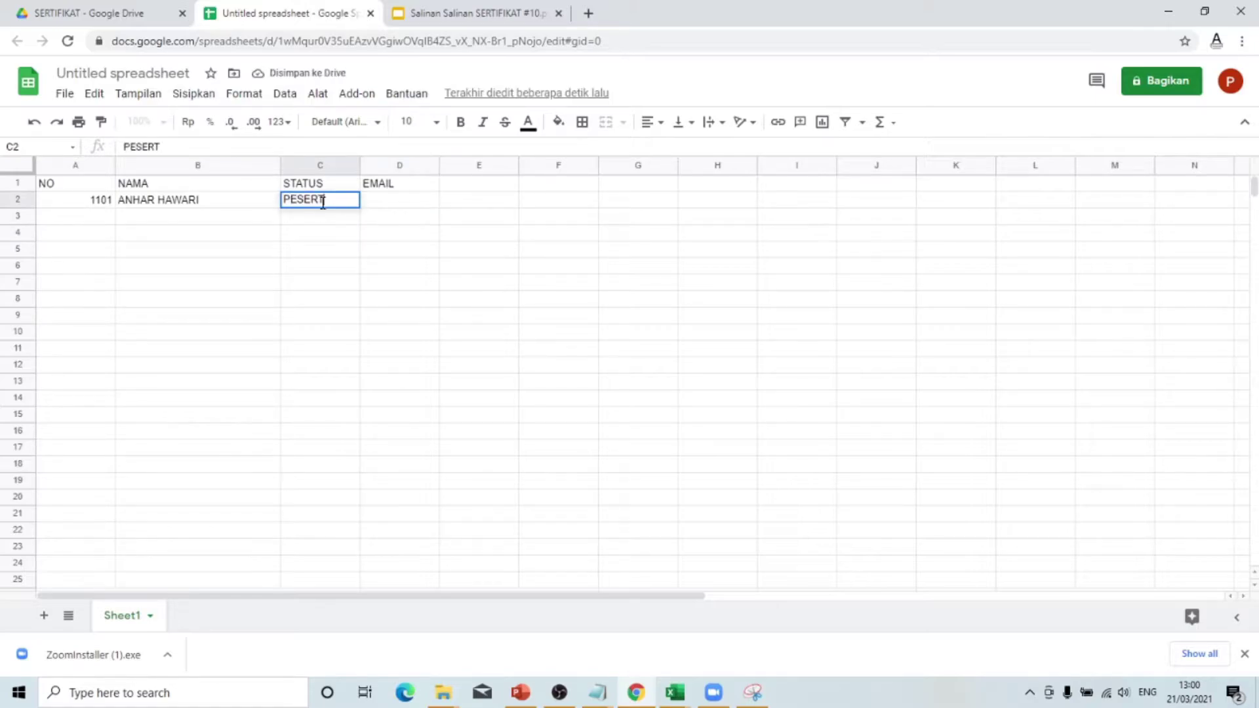
text(A)
click(499, 354)
- Enter the participant's e-mail address in D2 and widen columns C and D to fit
drag(354, 165, 396, 165)
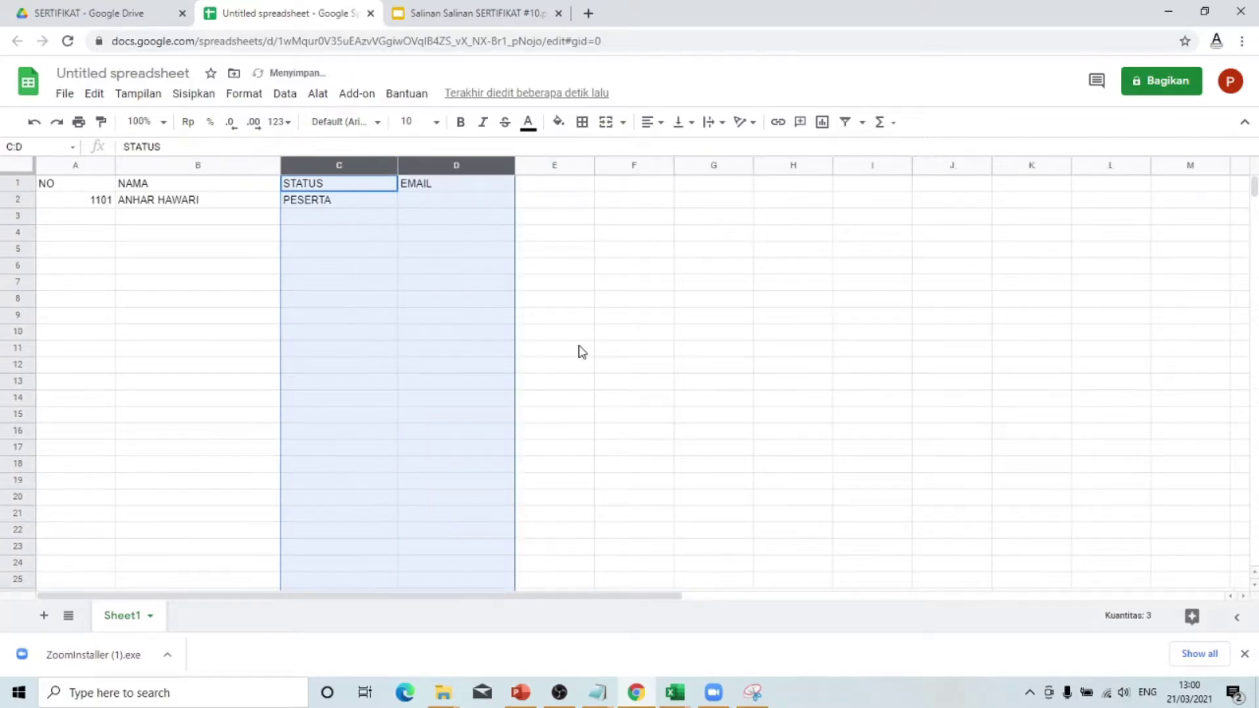
click(579, 351)
click(448, 207)
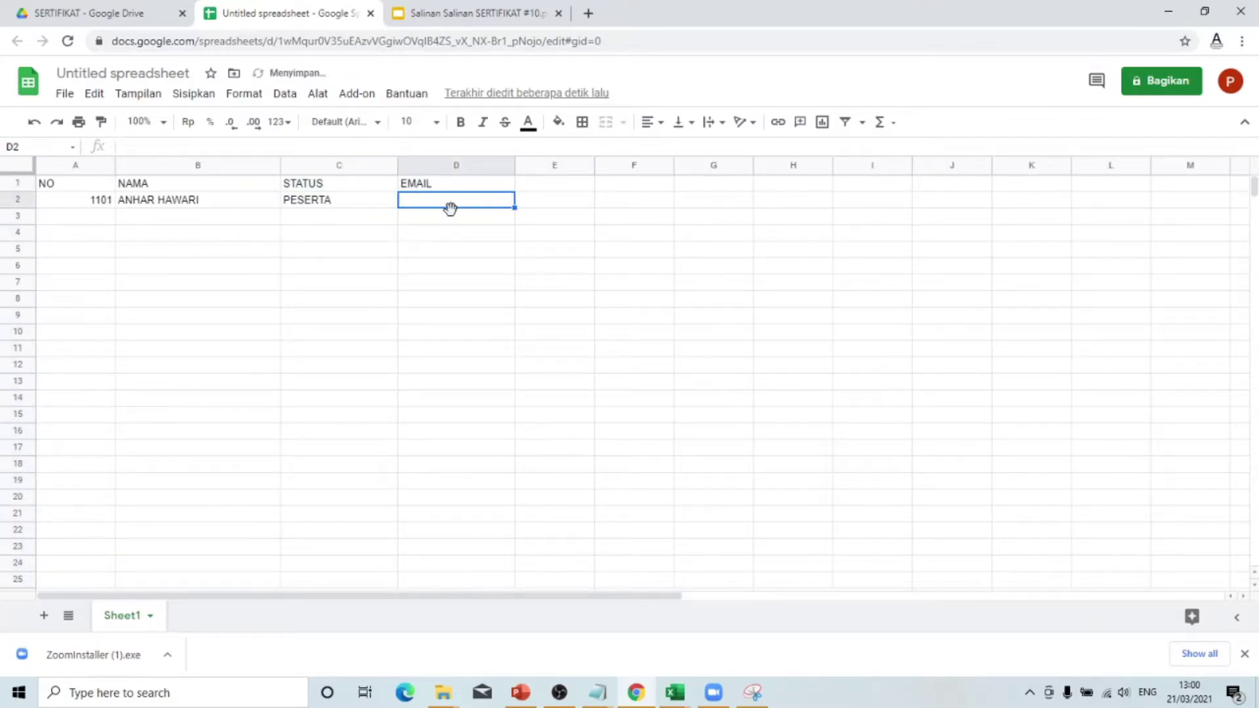
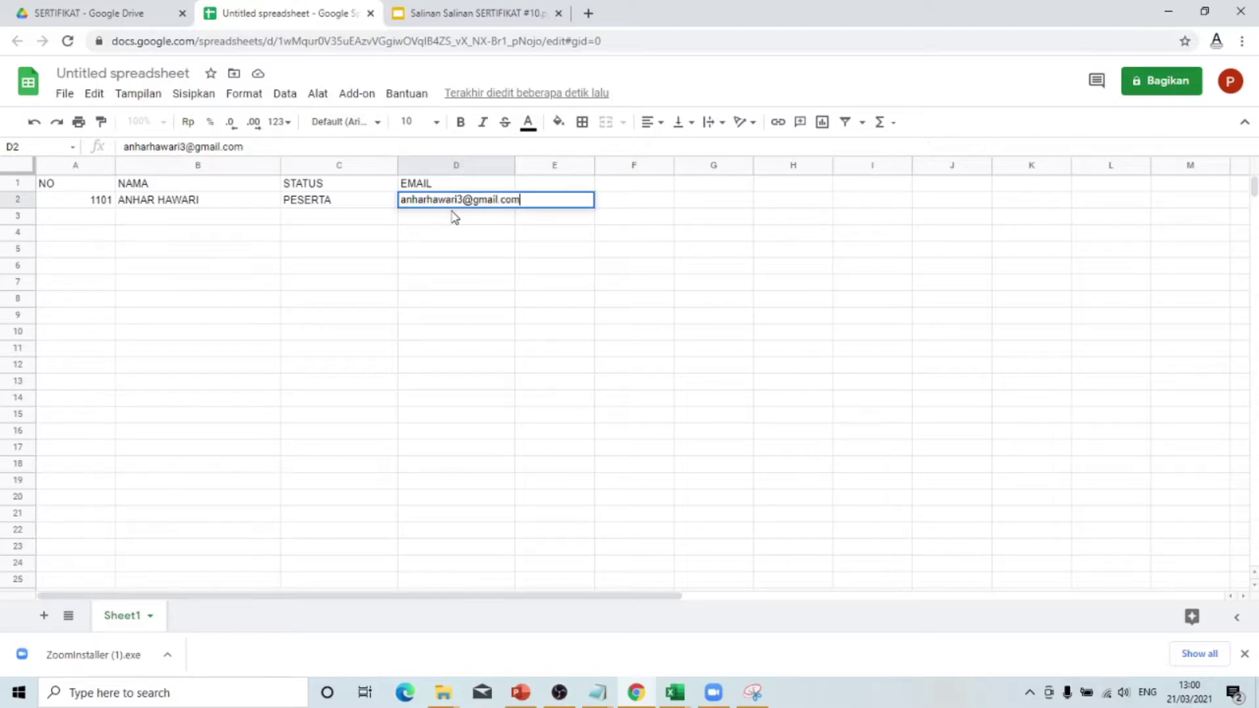
click(585, 333)
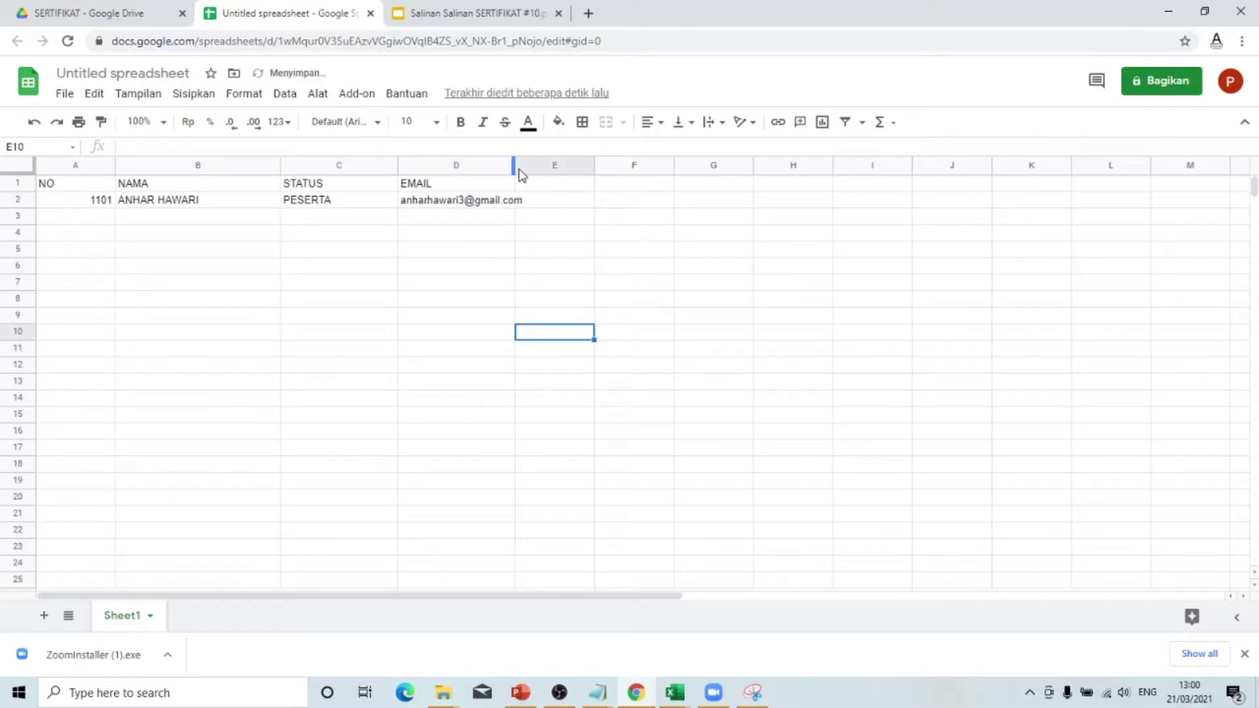
drag(514, 165, 538, 165)
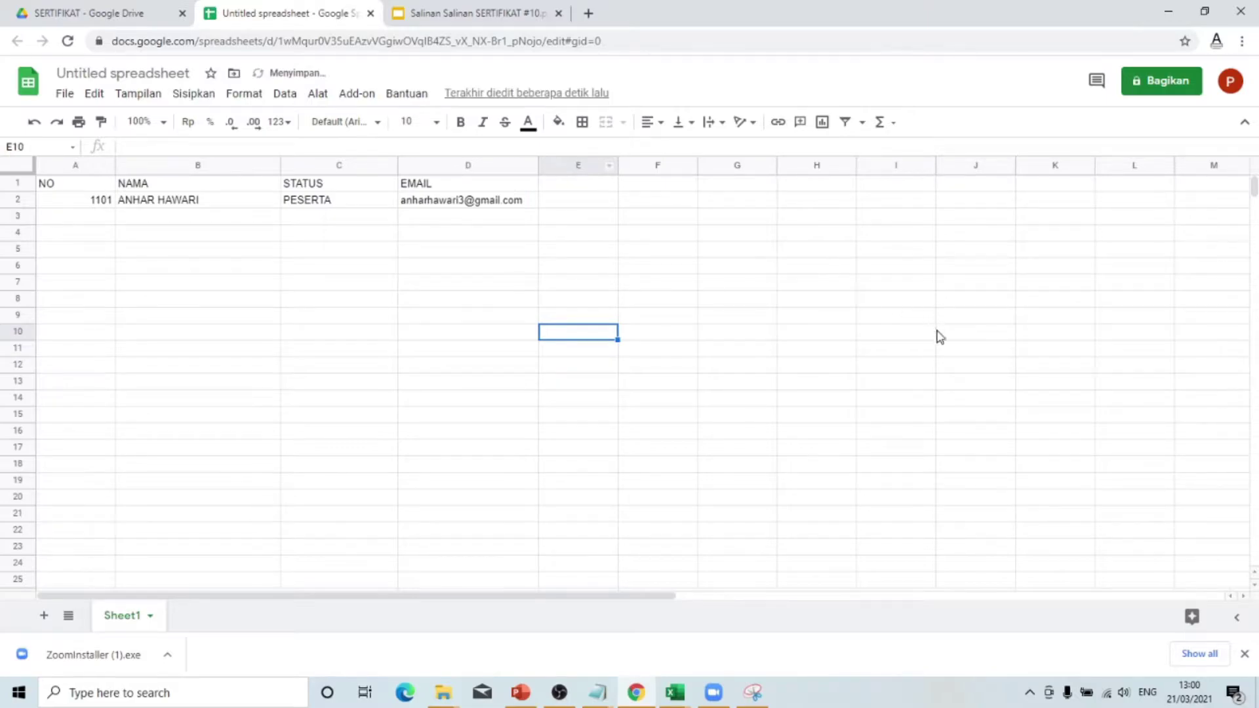
click(804, 401)
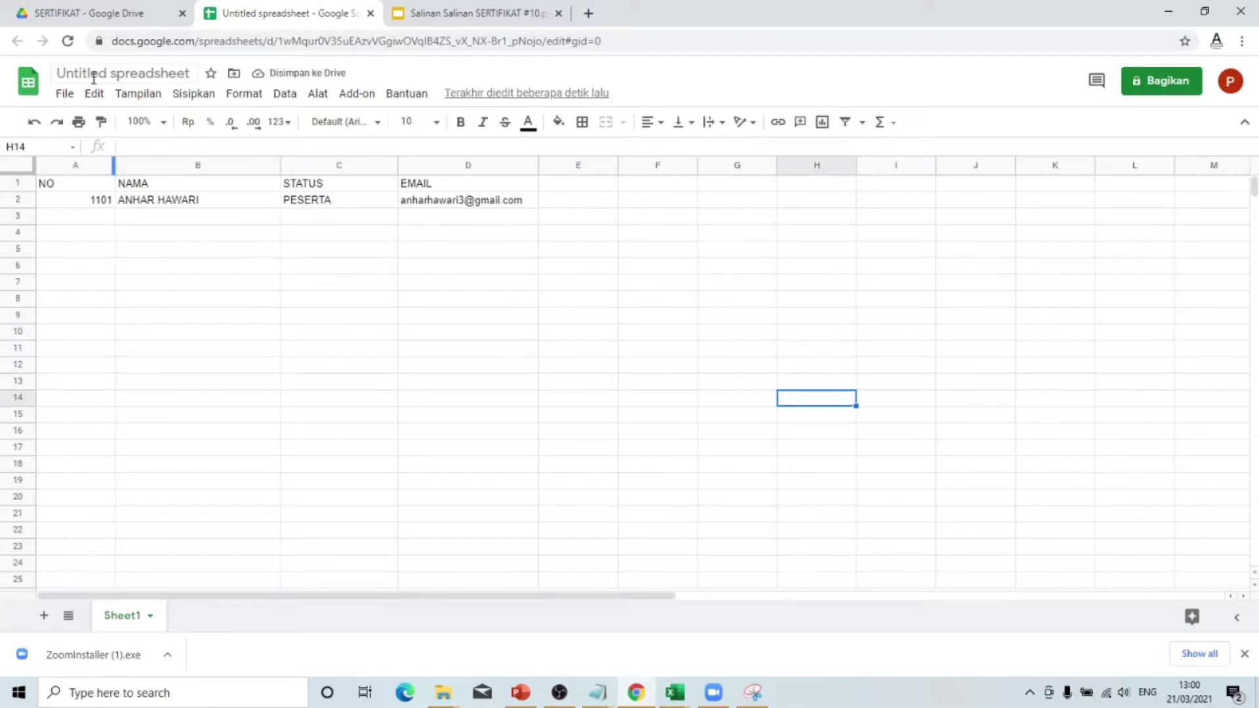
click(765, 253)
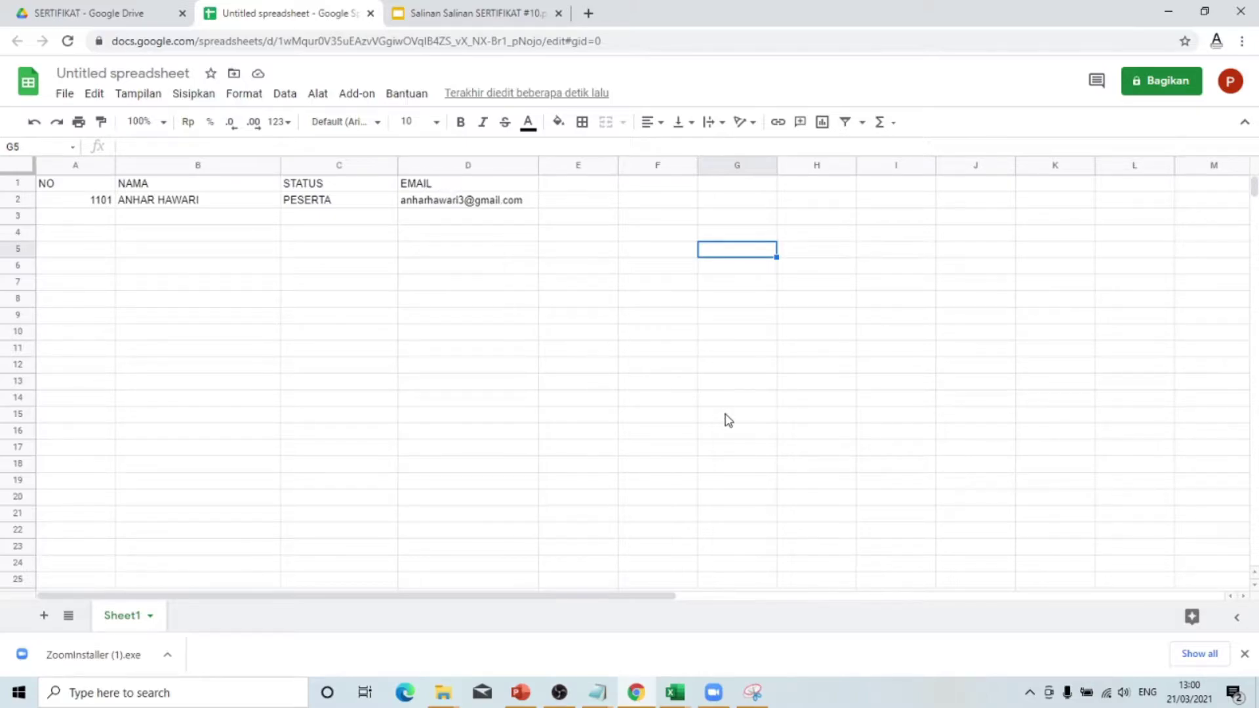
click(461, 337)
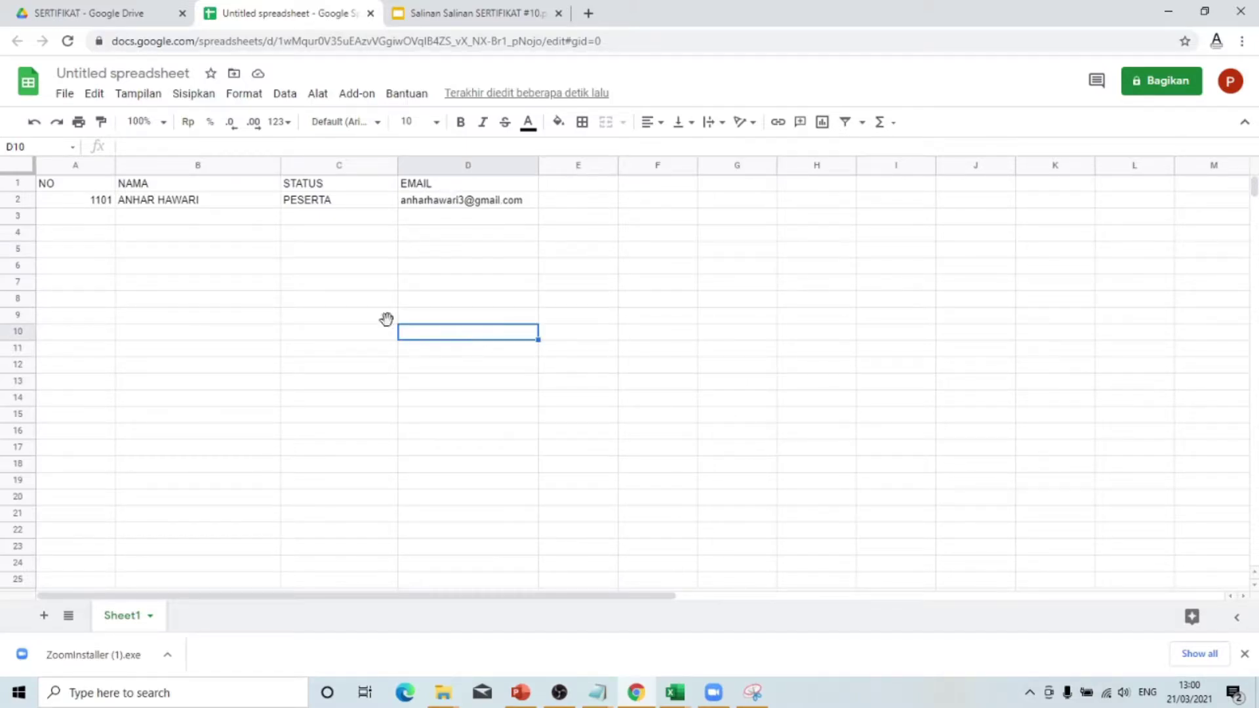
click(97, 220)
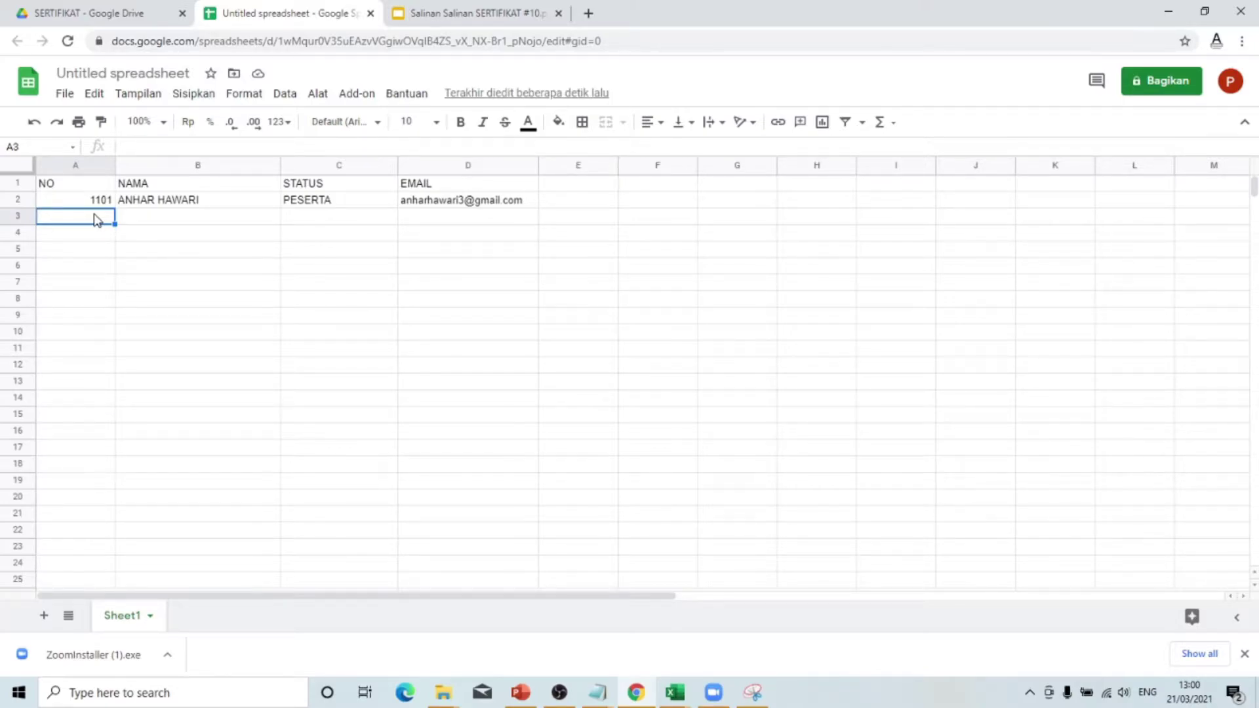
click(326, 335)
click(249, 265)
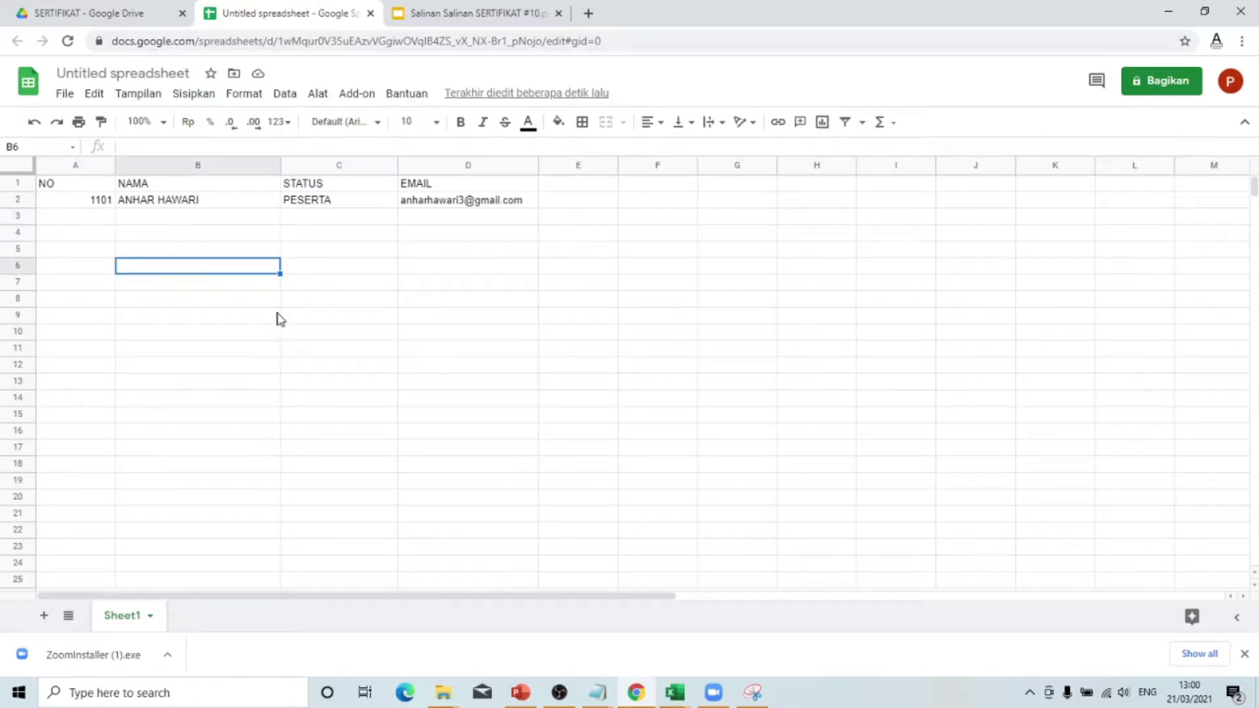
click(101, 219)
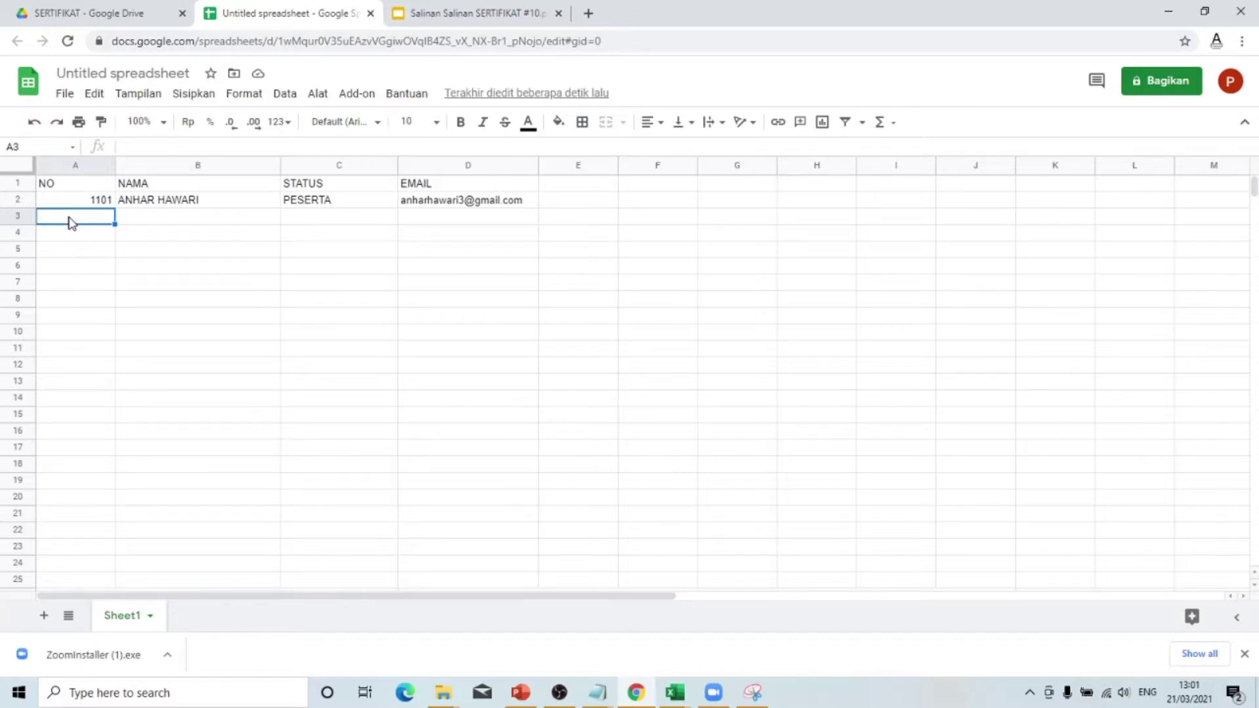
- Change the number in A3 to 2201
text(1102)
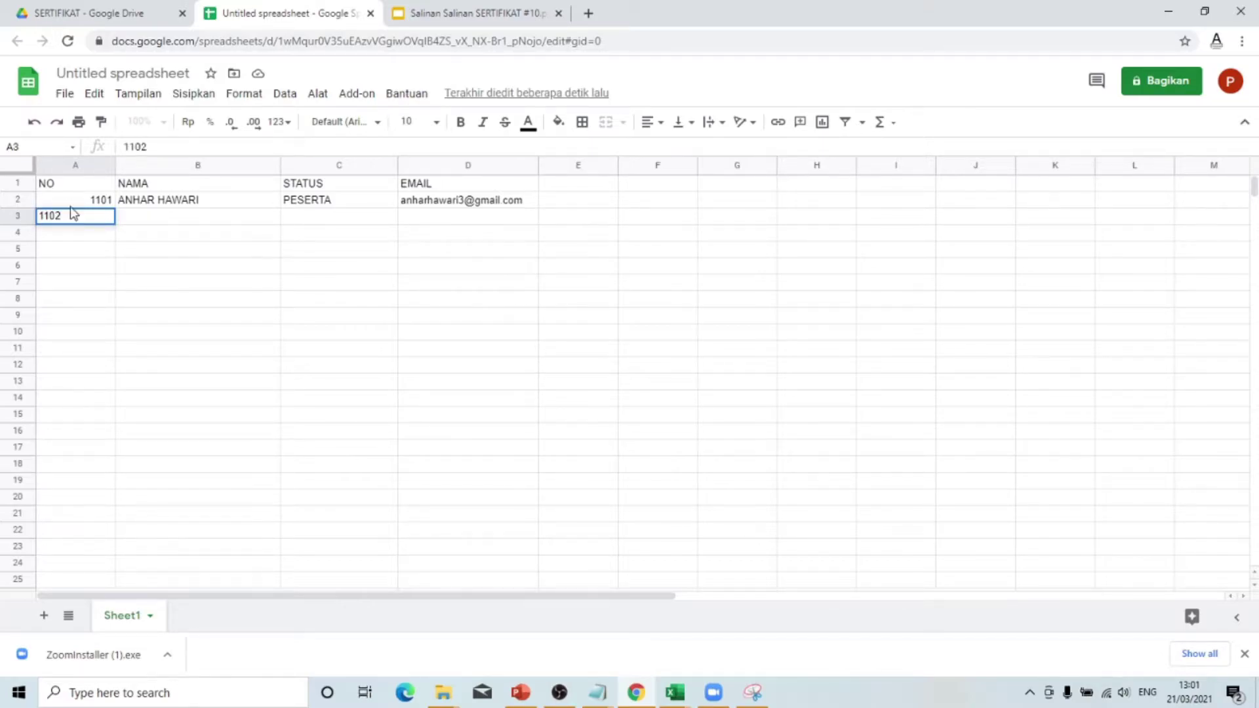
click(329, 335)
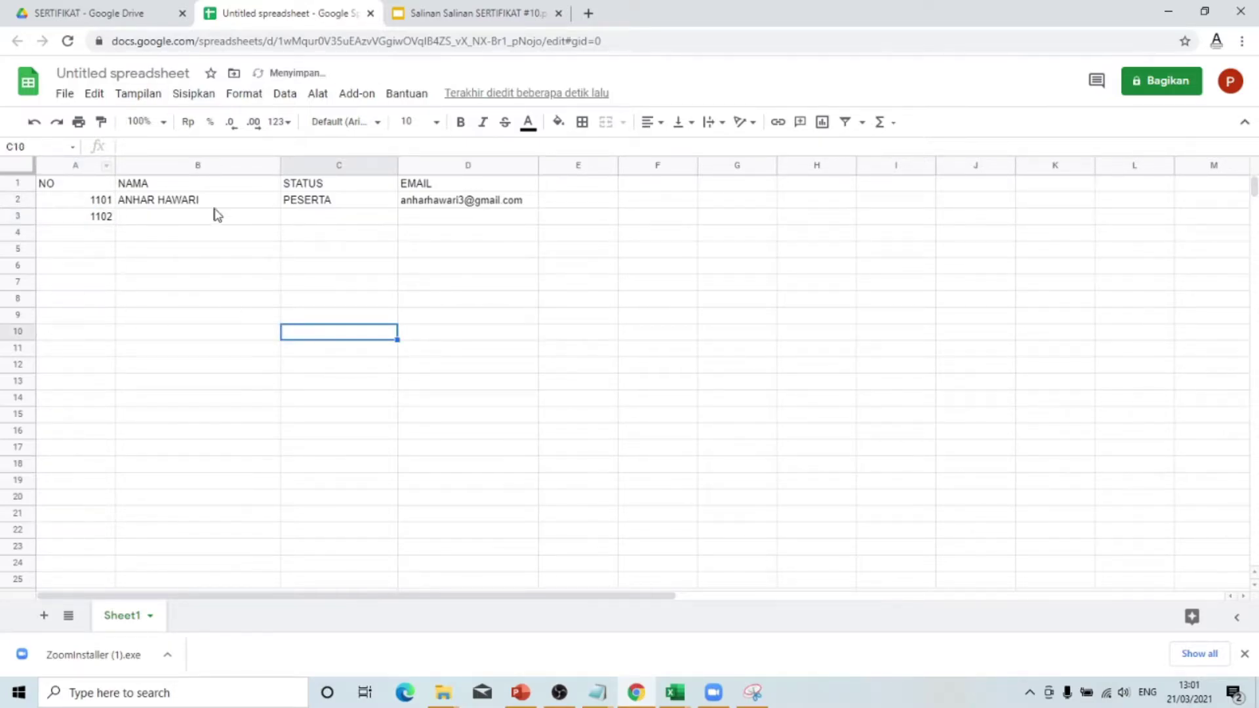
click(691, 419)
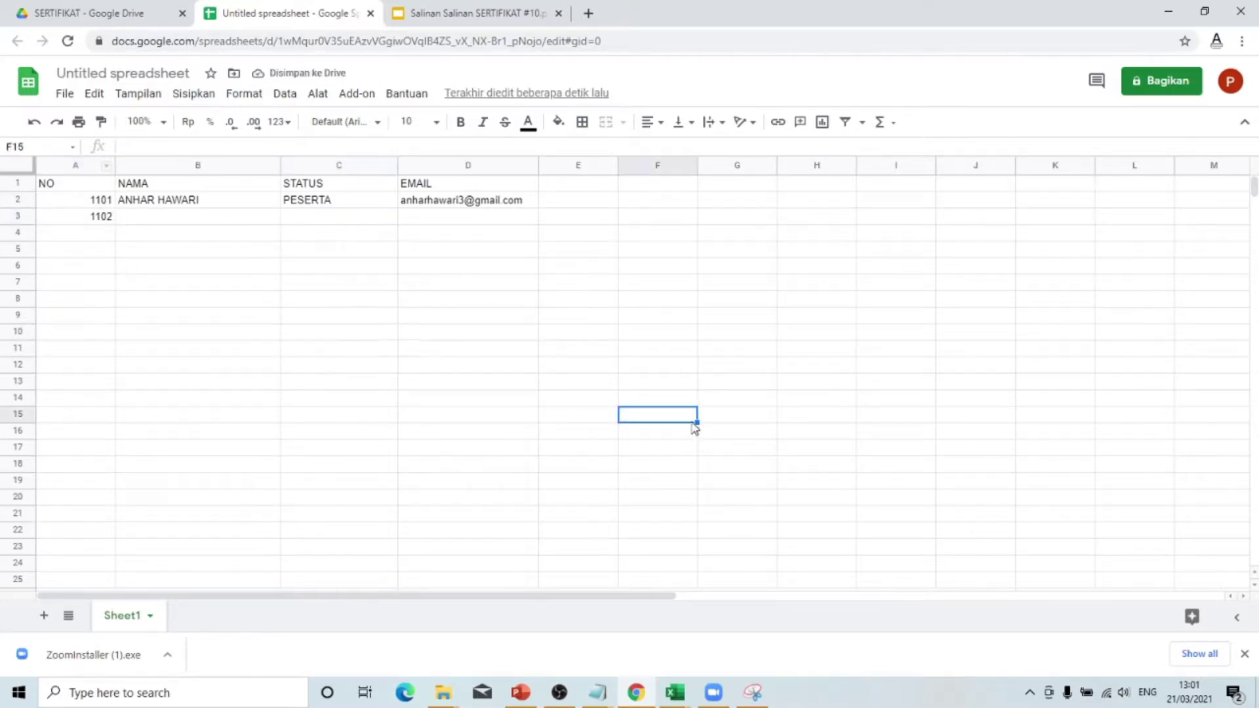
click(97, 219)
double_click(97, 218)
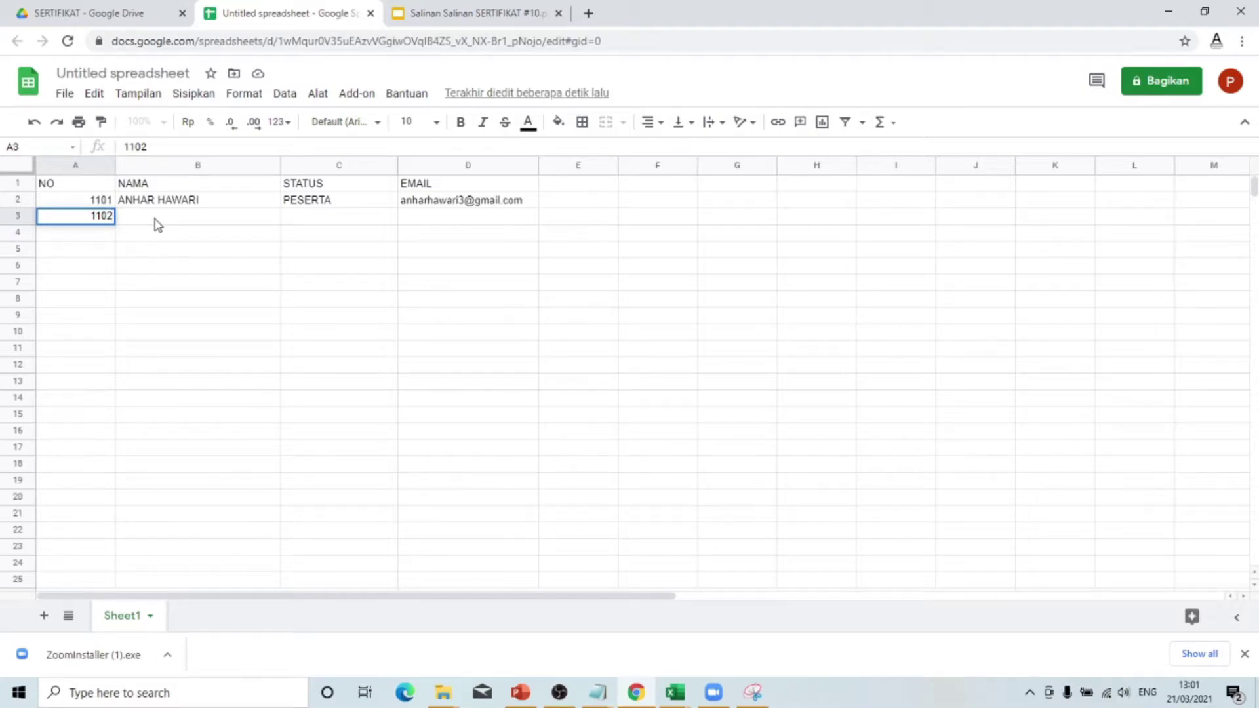
key(shift+Left)
text(22)
click(156, 219)
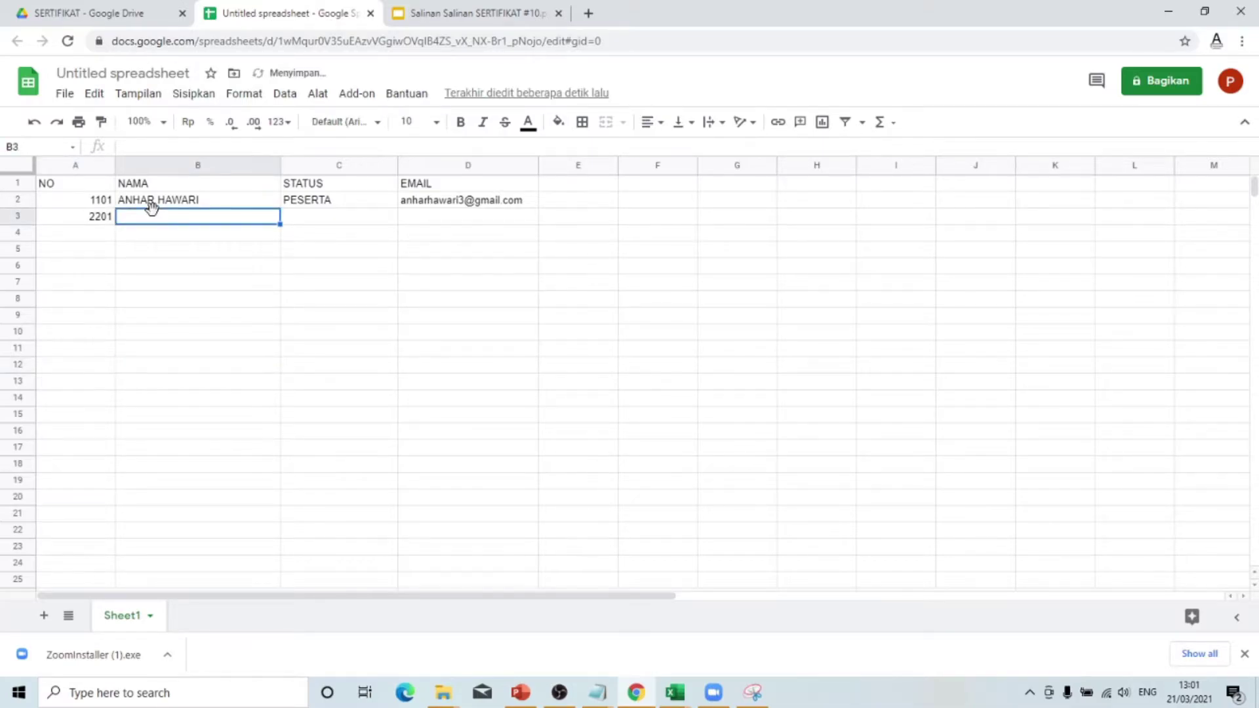
- Enter the trainer's full name in B3 and PELATIH as the status in C3
text(bu)
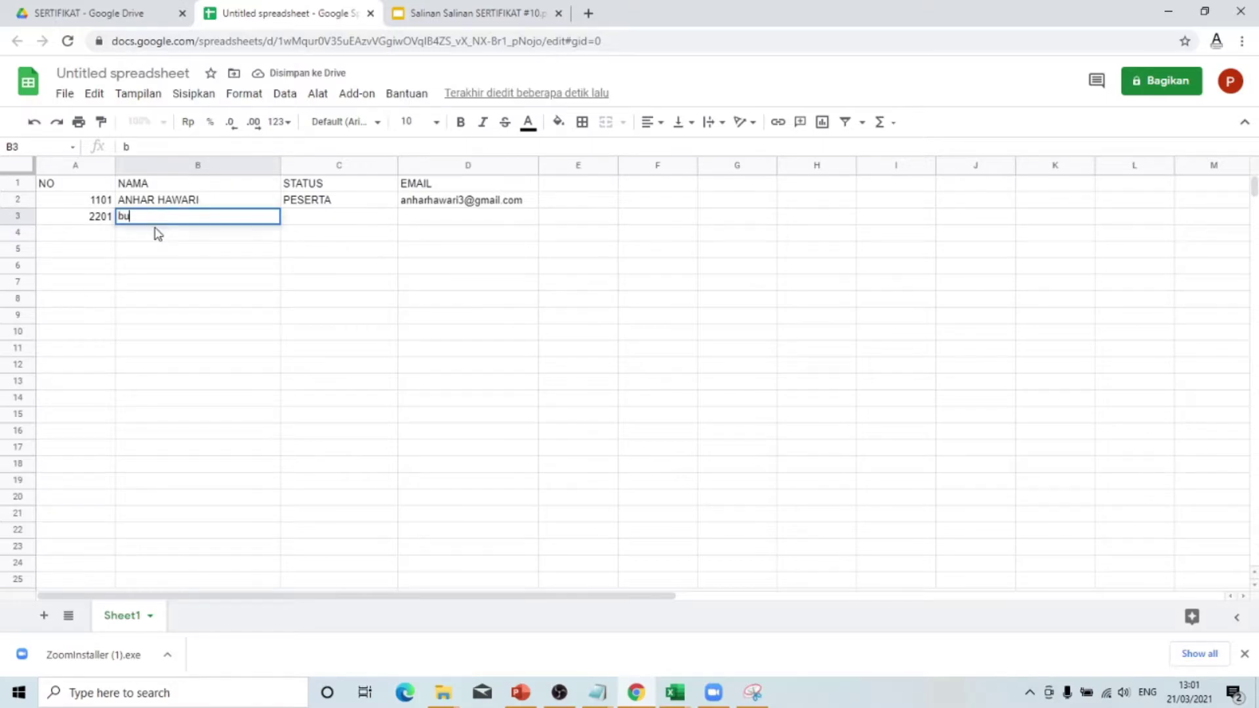
key(BackSpace)
key(BackSpace)
key(BackSpace)
key(BackSpace)
click(293, 347)
click(346, 223)
text(PELT)
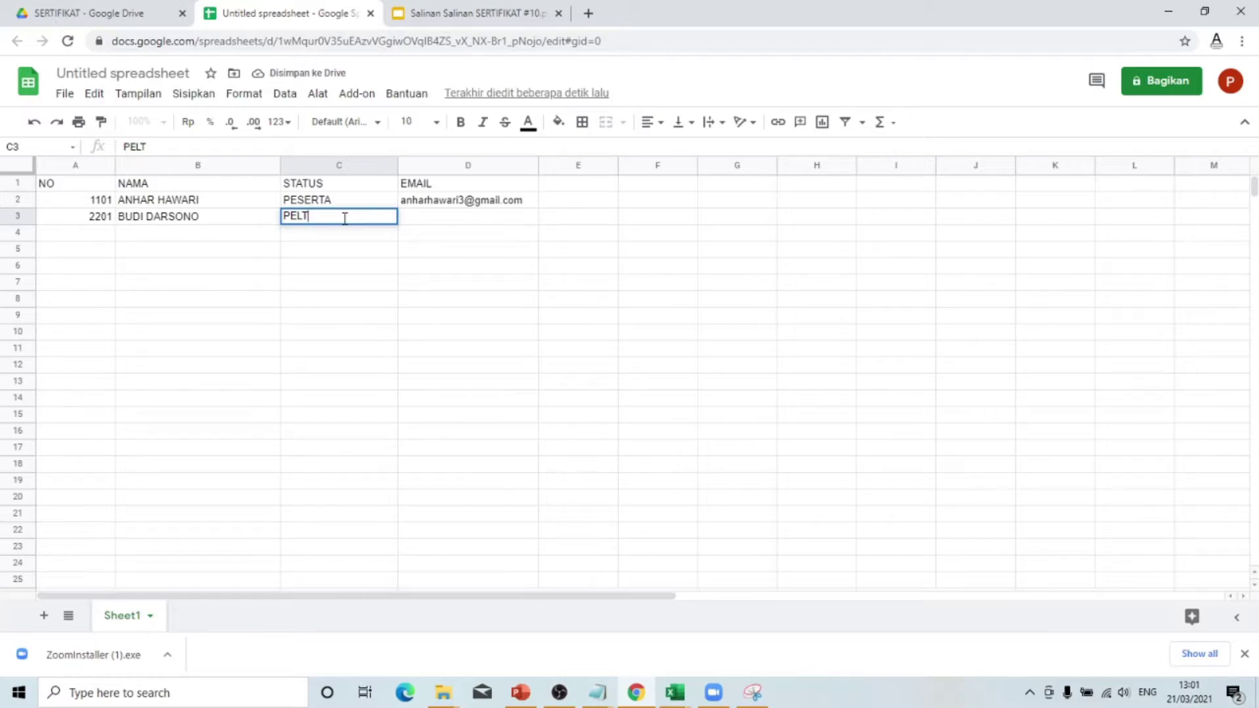
key(BackSpace)
text(ATIH)
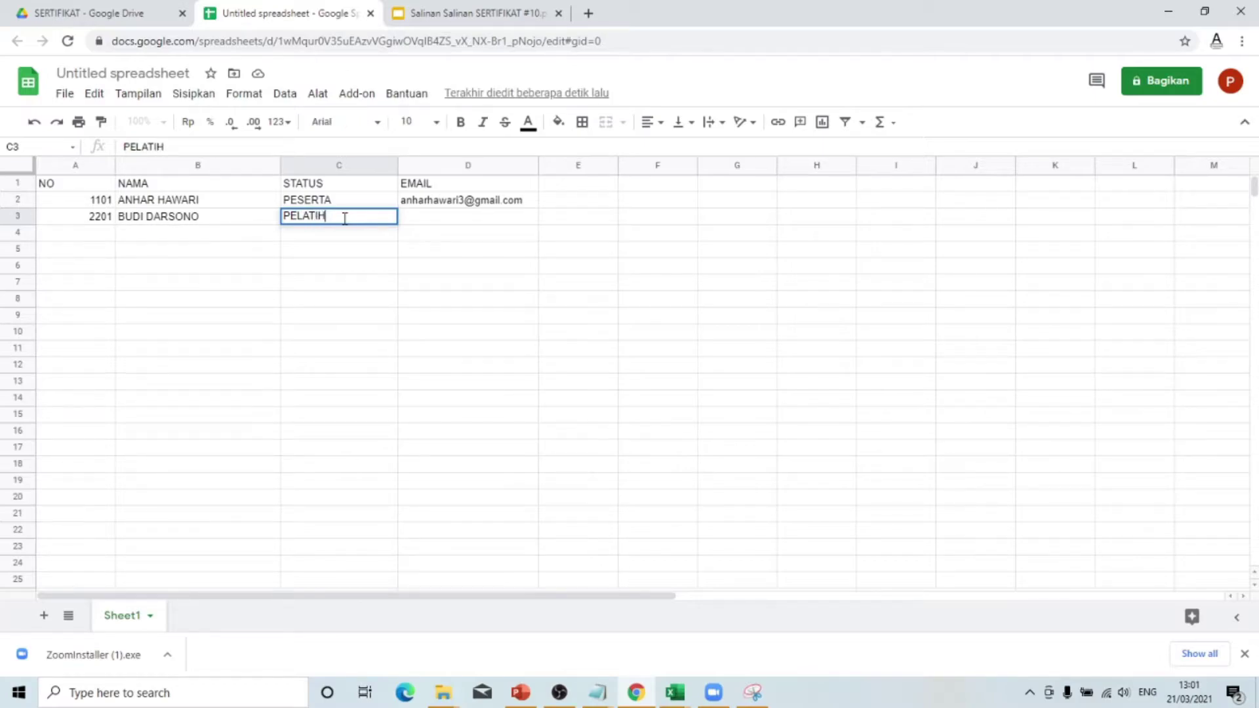
click(498, 360)
- Copy the e-mail from D2 down into D3, then check the certificate template
click(445, 221)
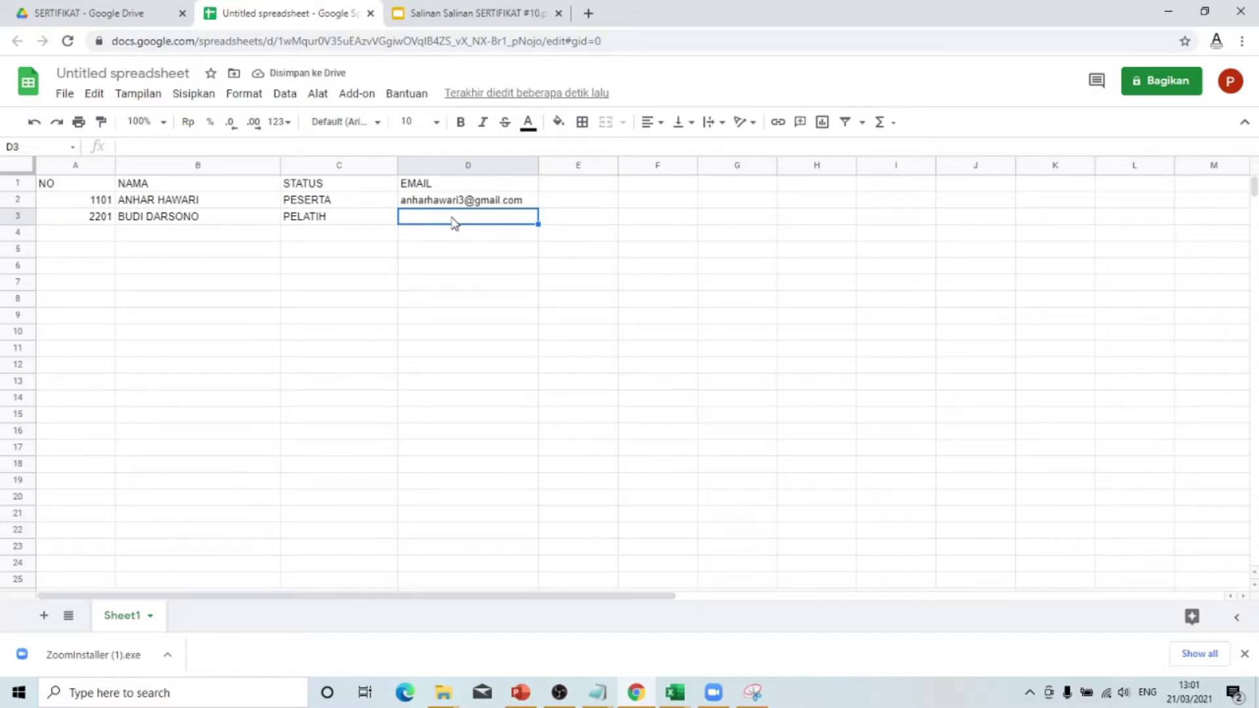
click(525, 321)
click(508, 202)
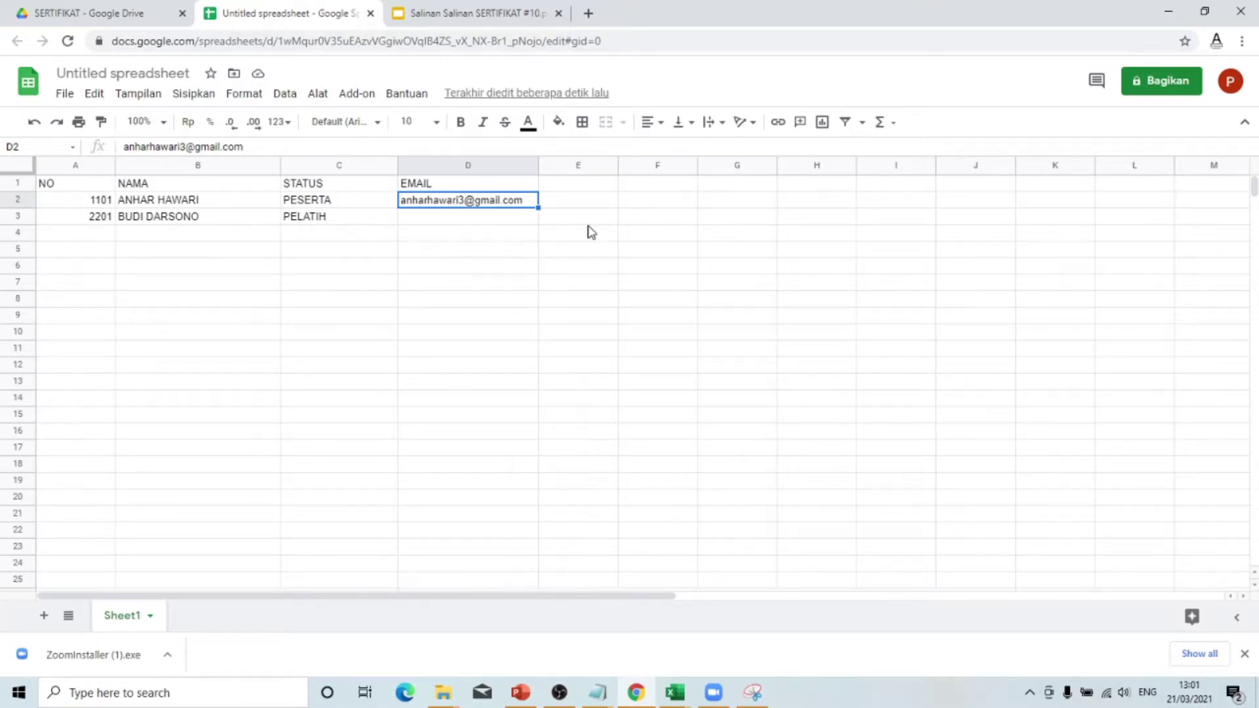
click(411, 362)
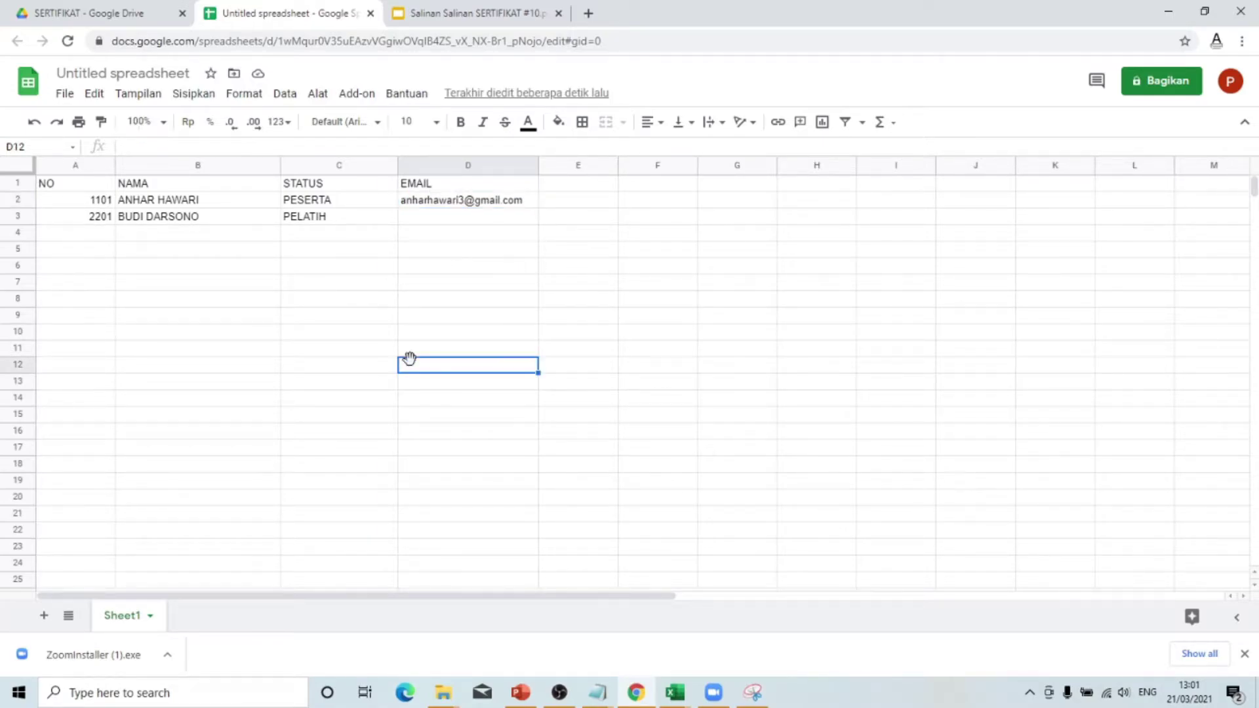
click(422, 219)
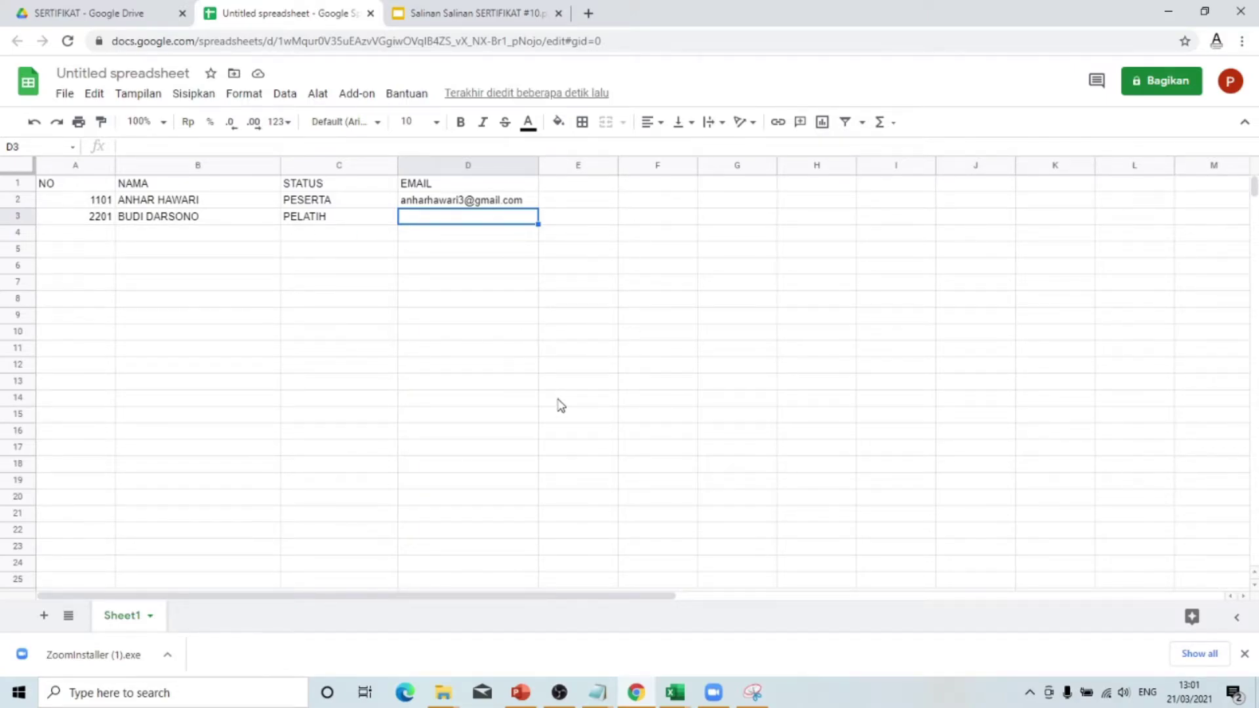
click(640, 235)
click(514, 333)
click(536, 265)
click(801, 316)
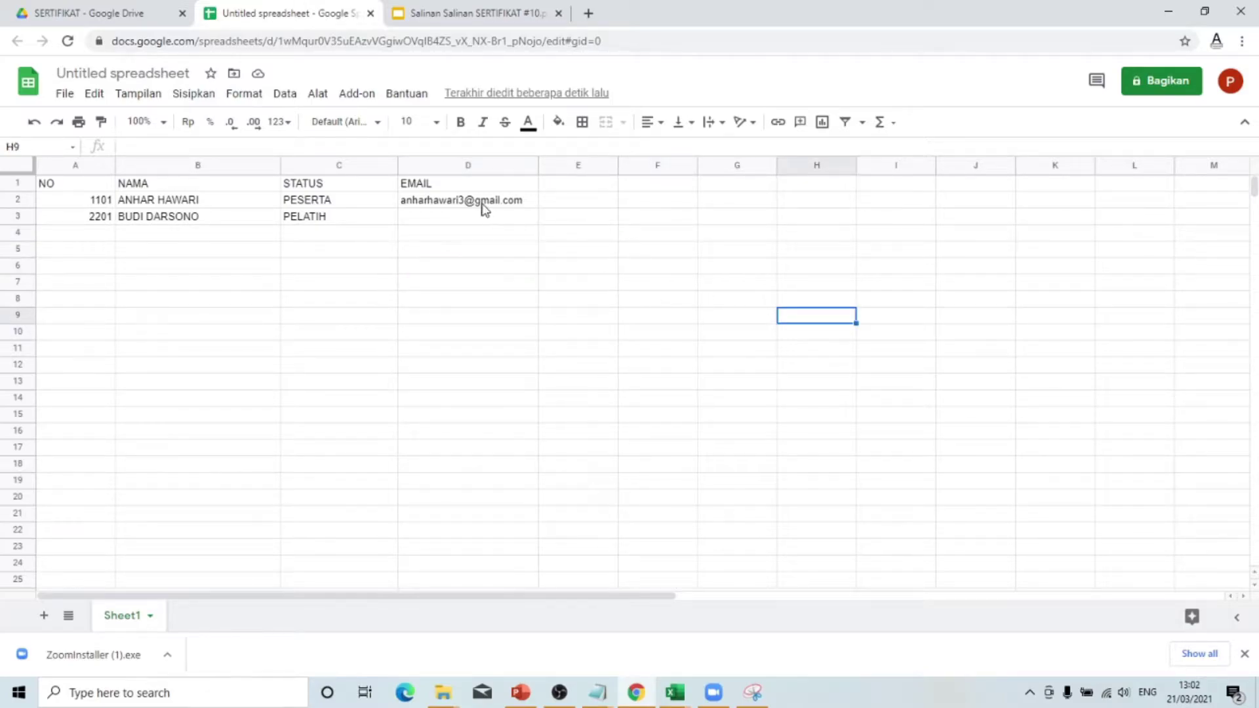
click(484, 202)
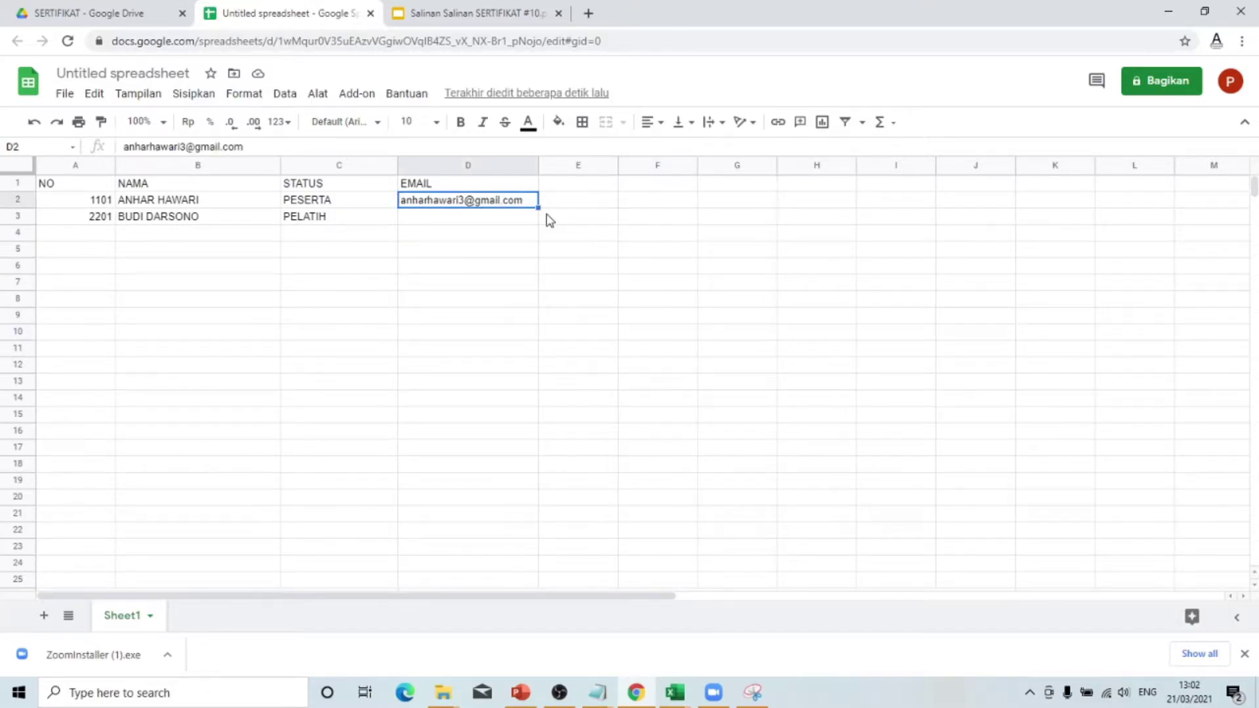
drag(538, 207, 534, 217)
click(643, 286)
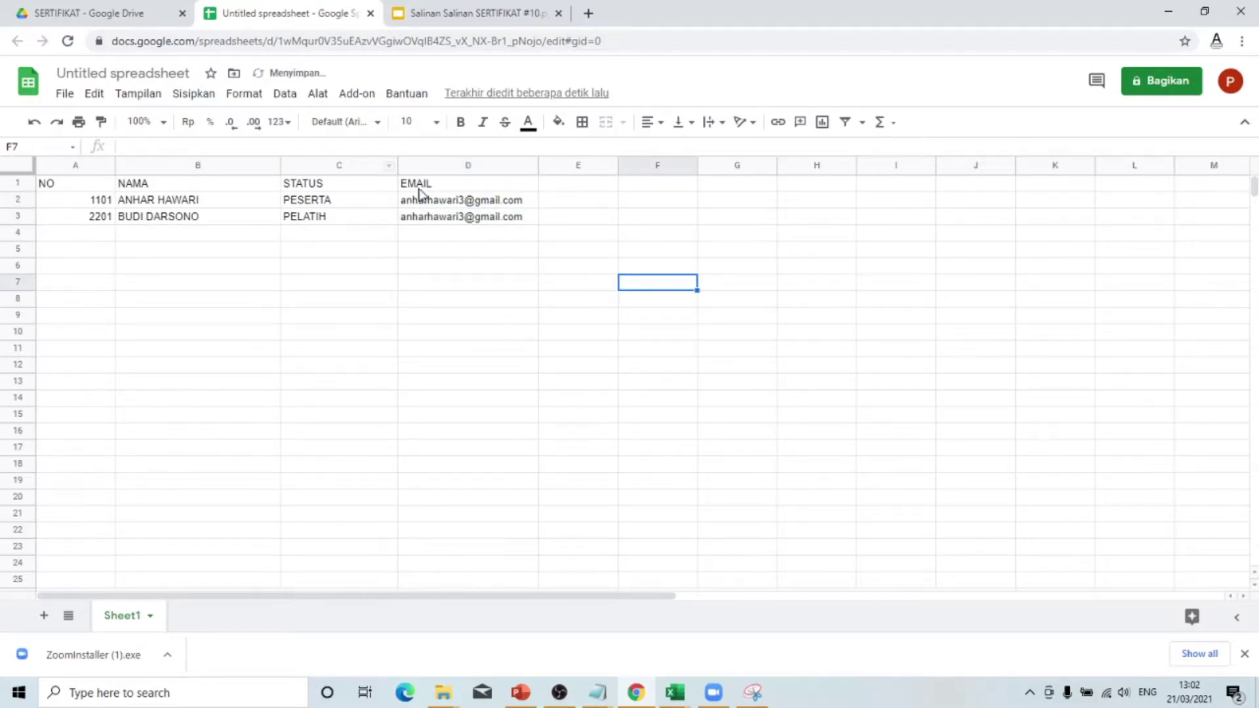
click(391, 415)
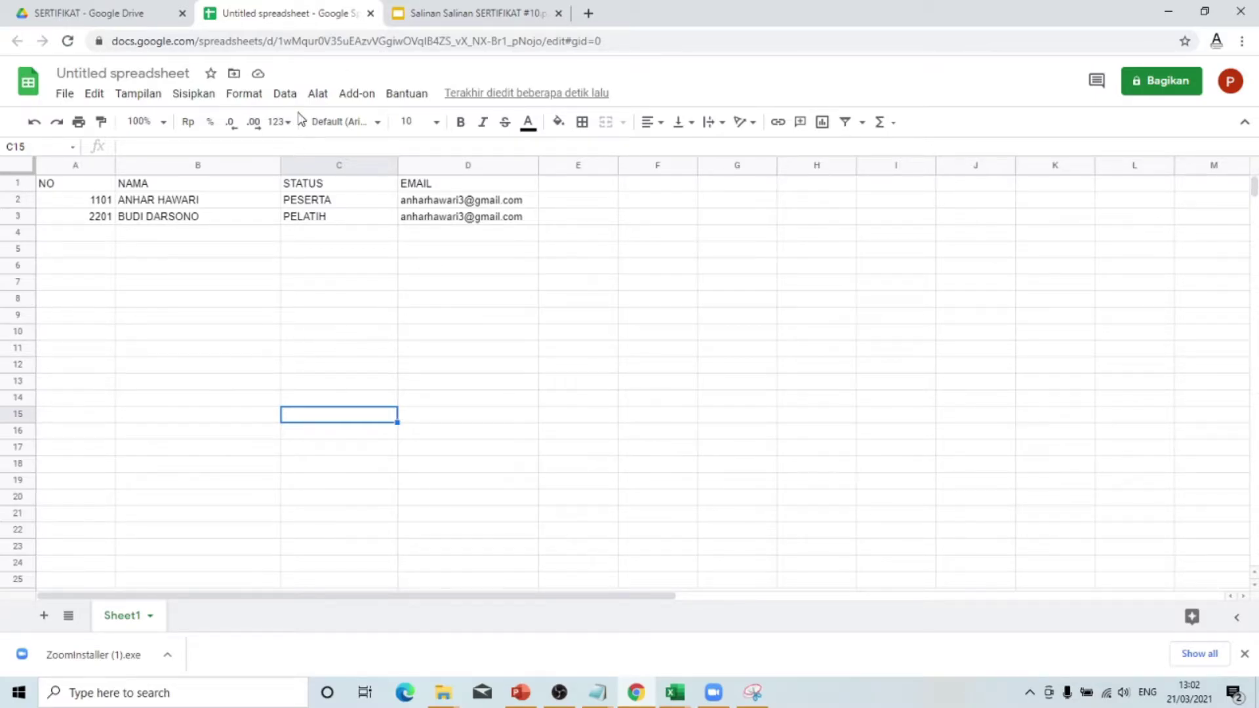
click(424, 9)
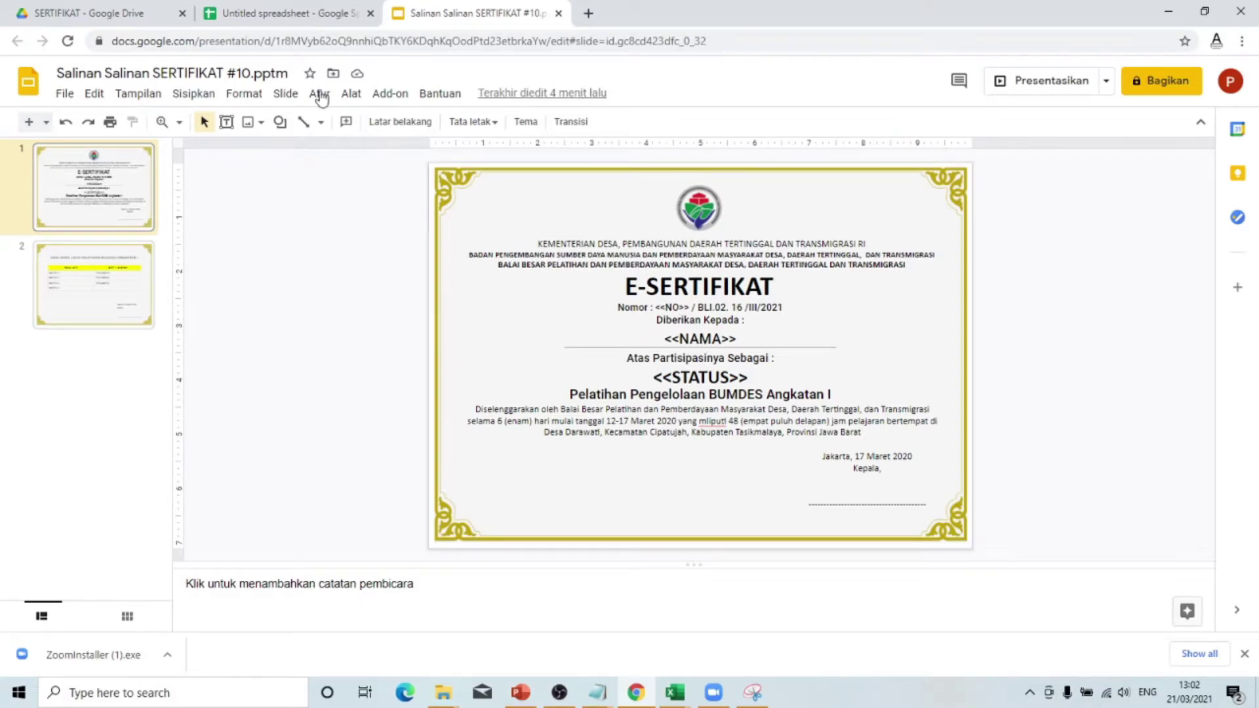
click(315, 9)
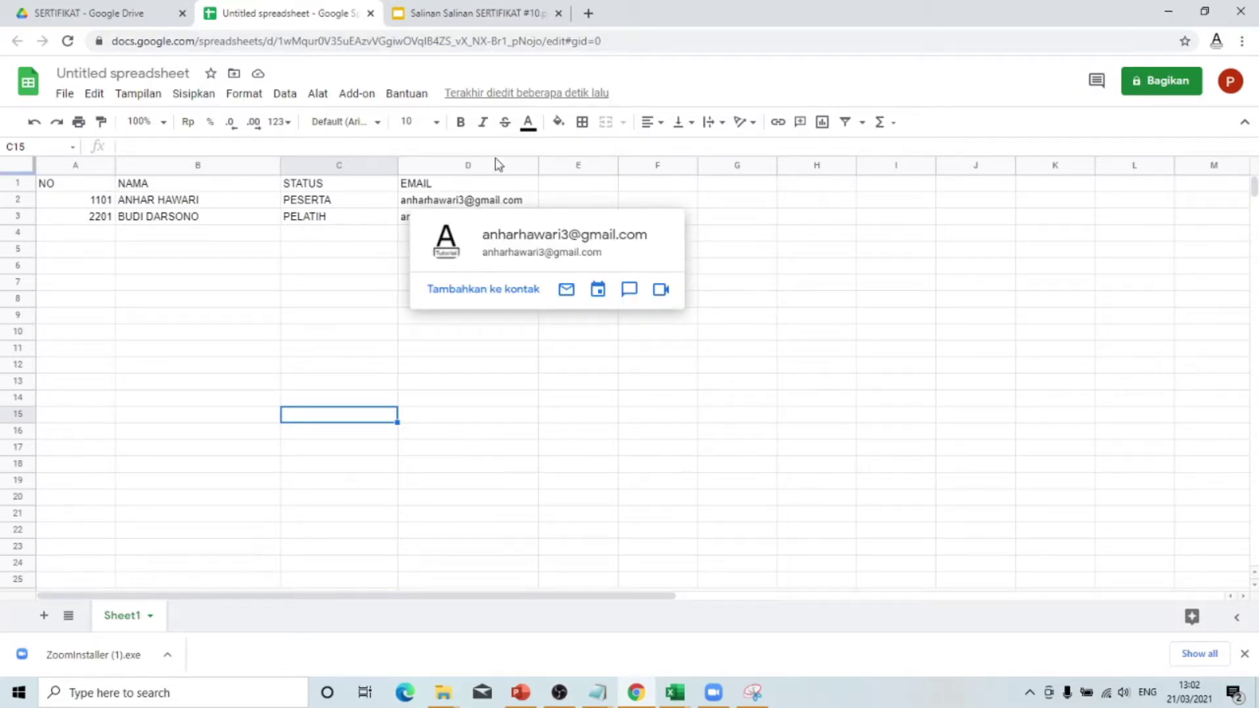
click(916, 423)
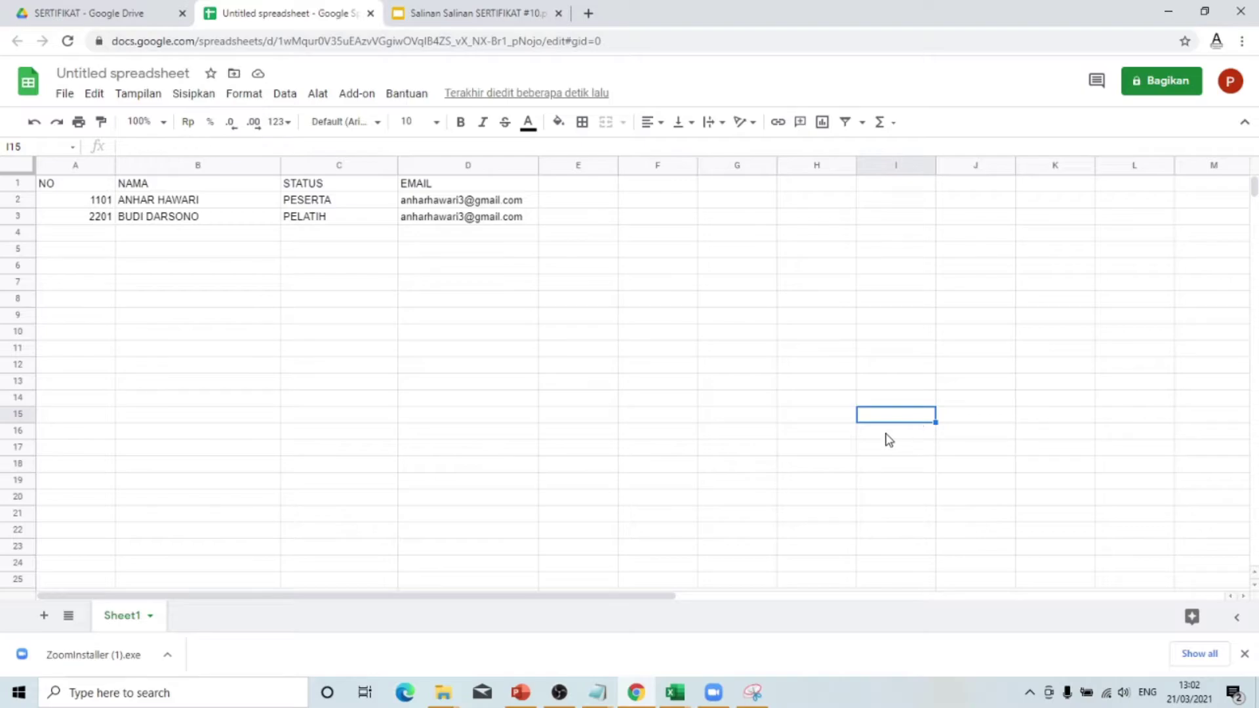
click(366, 98)
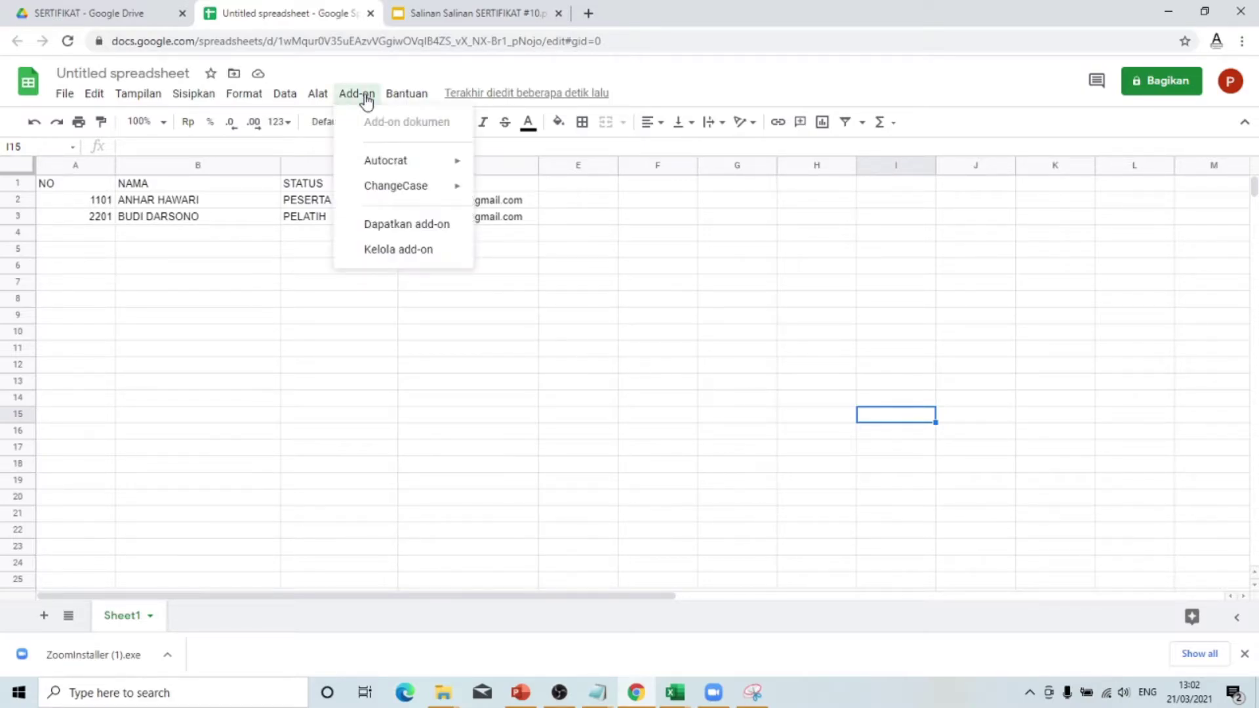
mouse_move(378, 168)
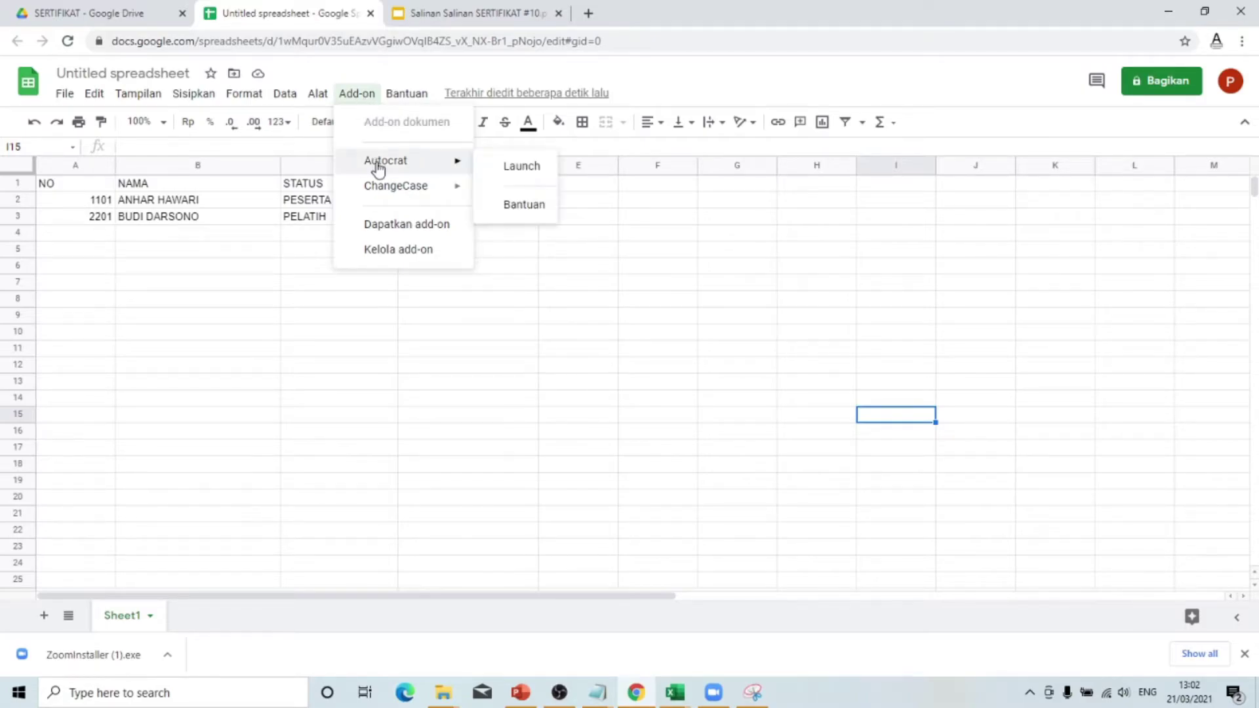
click(513, 166)
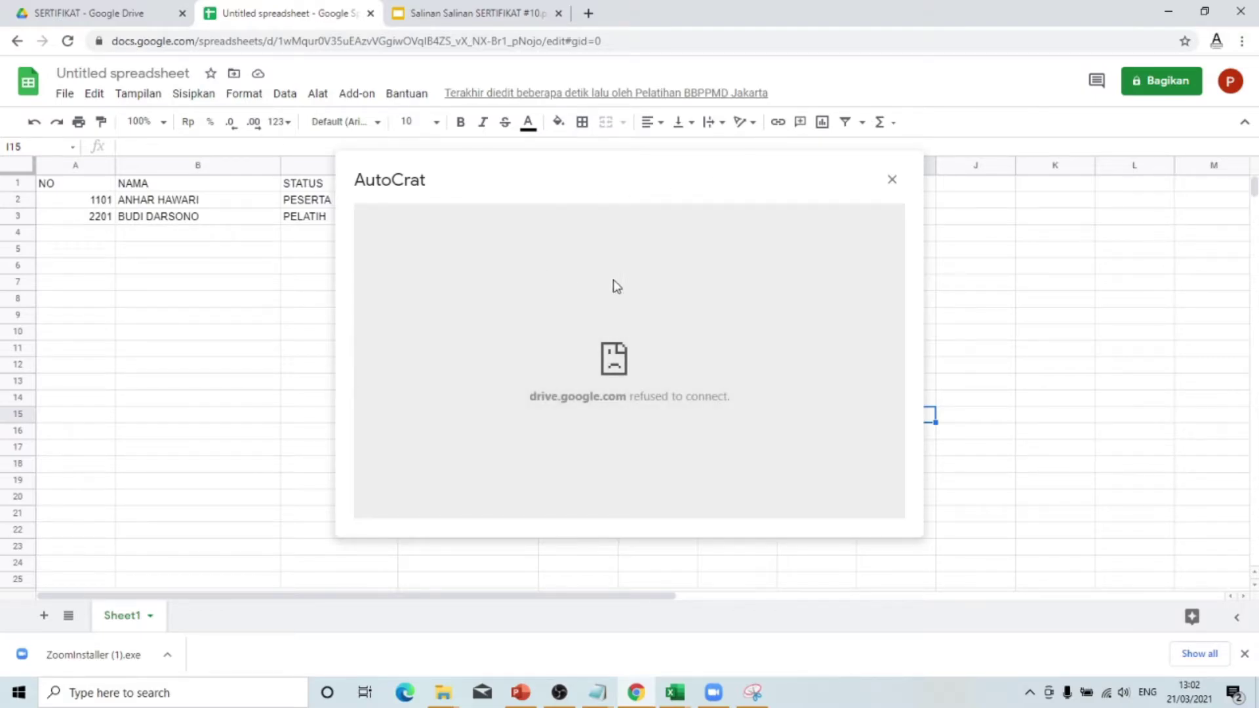
click(1230, 81)
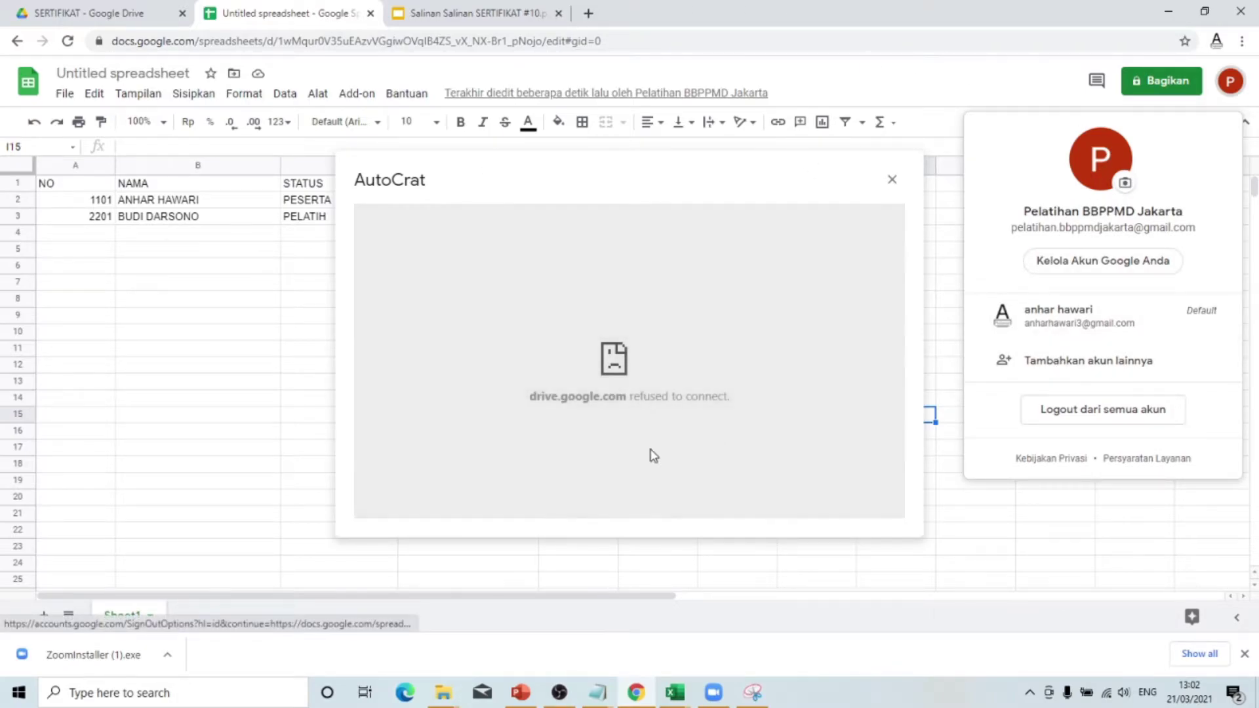
click(206, 383)
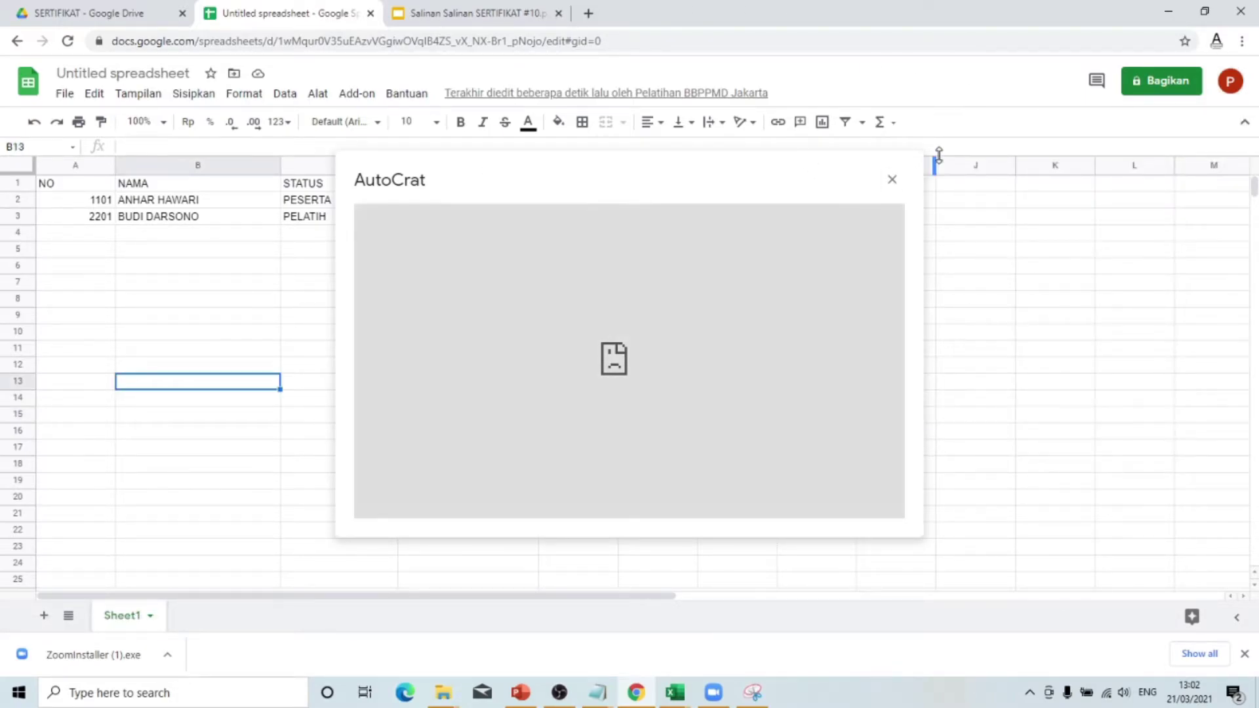
click(891, 179)
click(1229, 81)
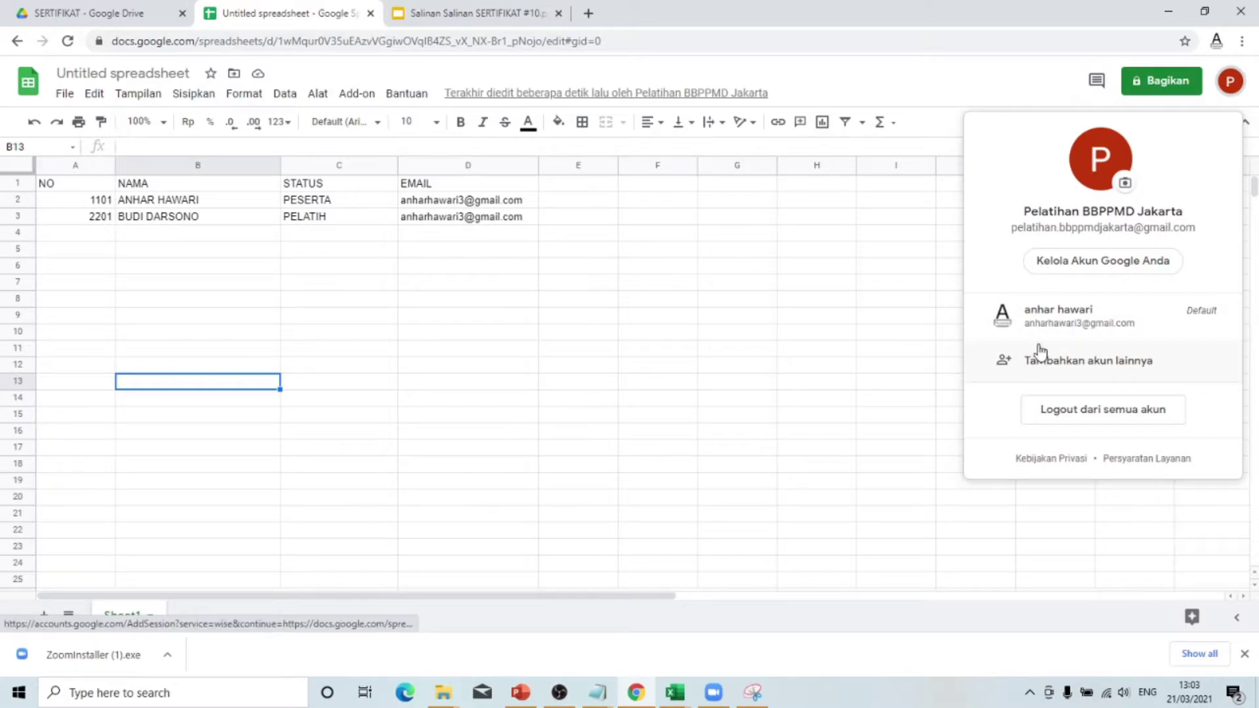
click(762, 390)
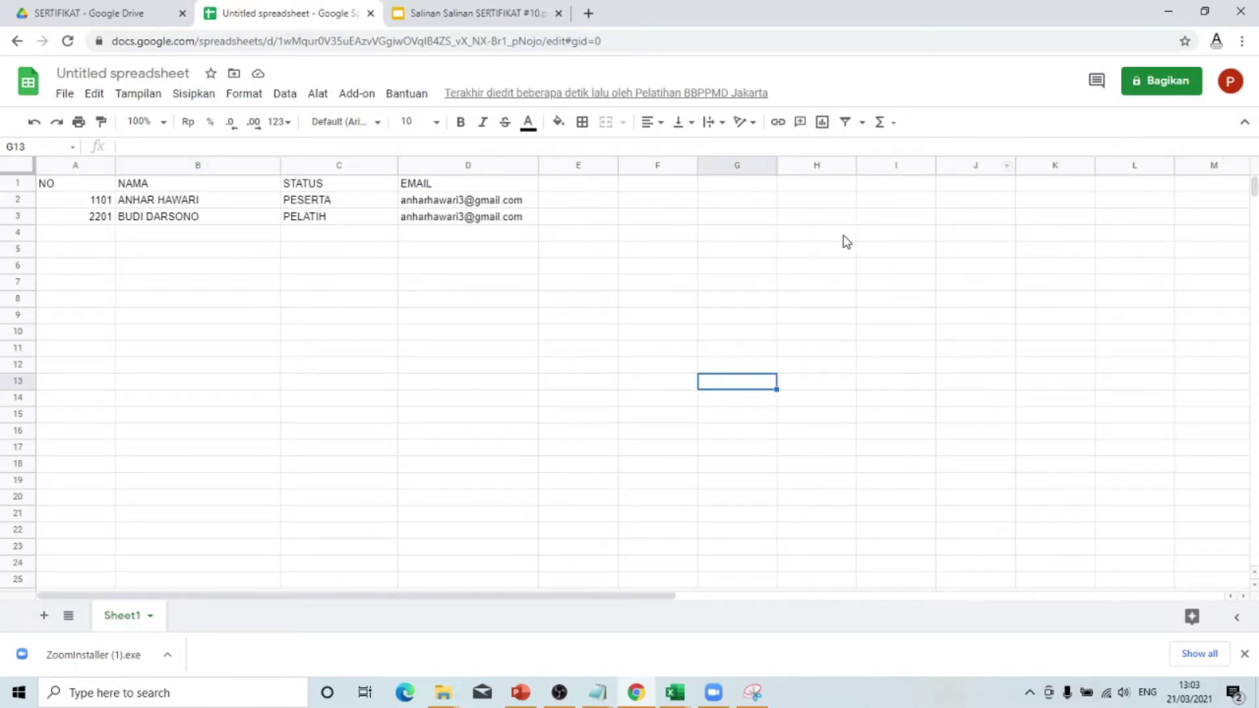
click(1243, 42)
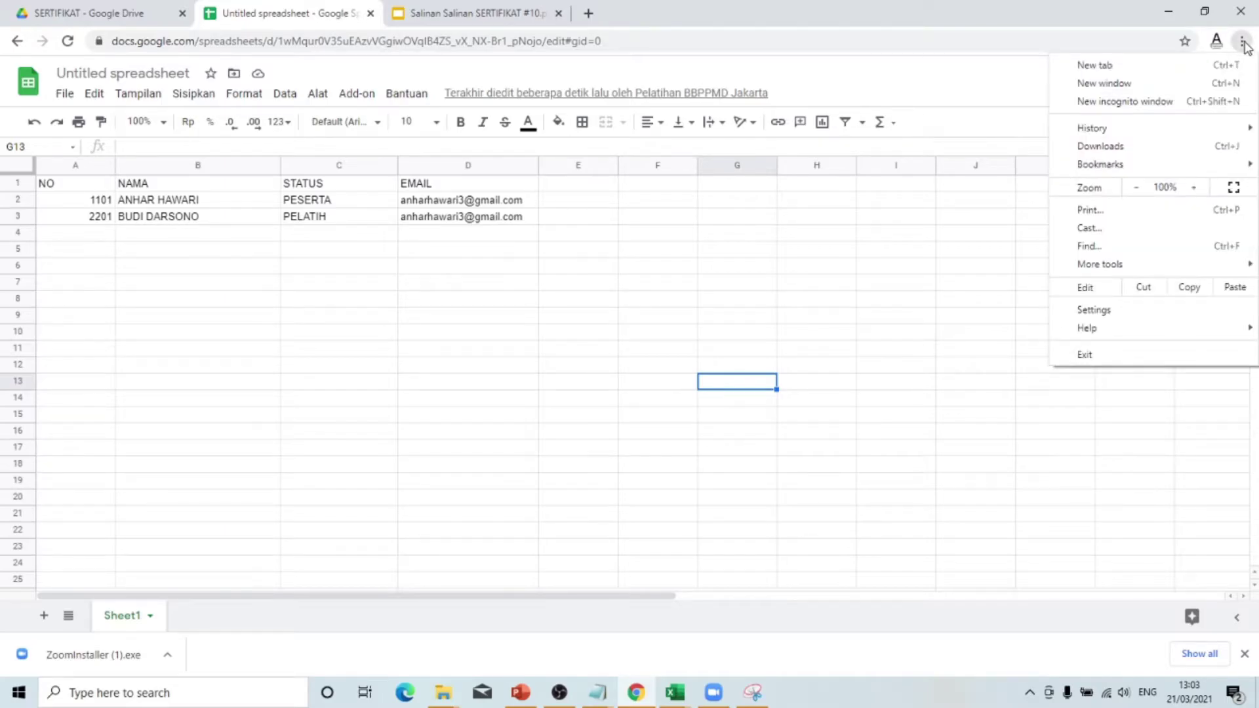
- In a new incognito window, search for gmail and open the Gmail - Google result
click(1133, 103)
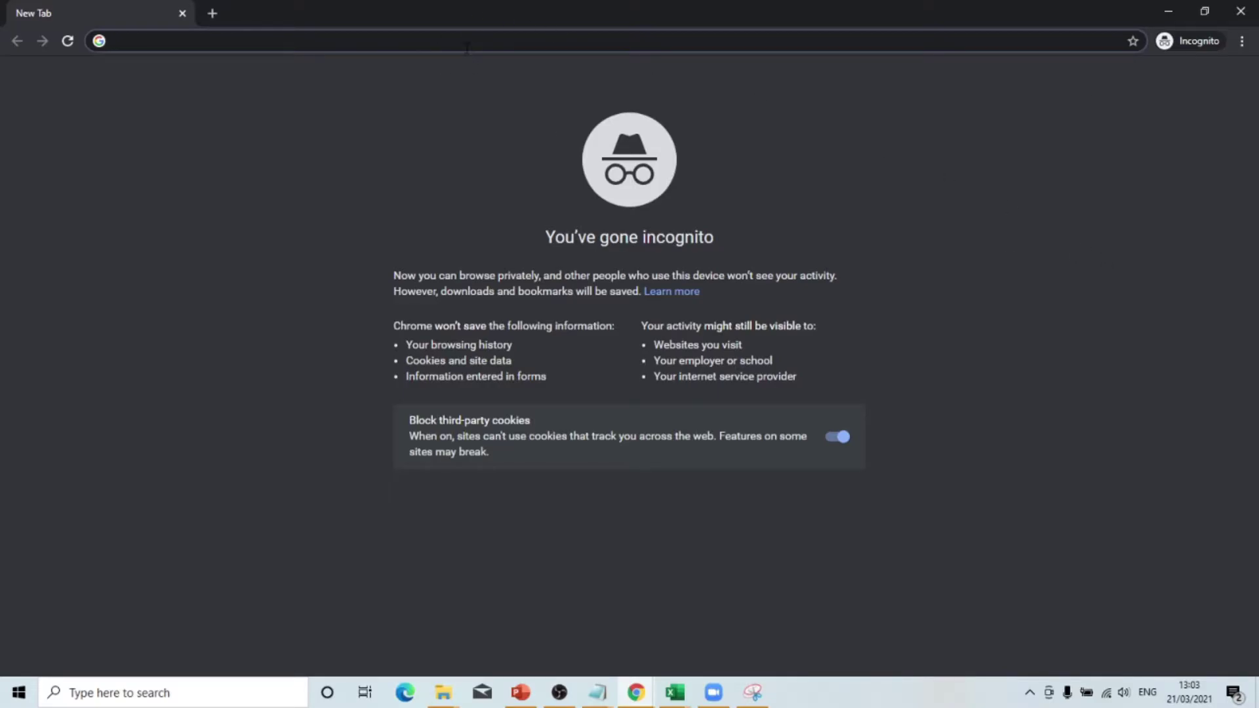
text(gmail)
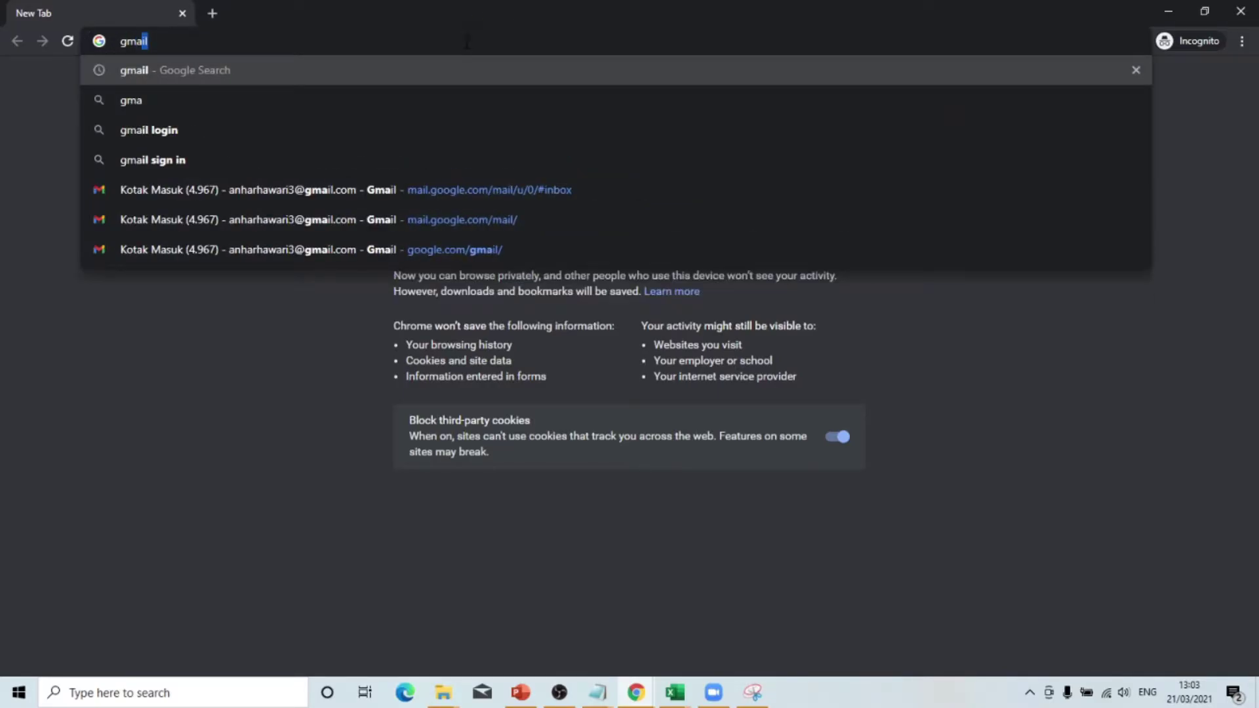
key(Return)
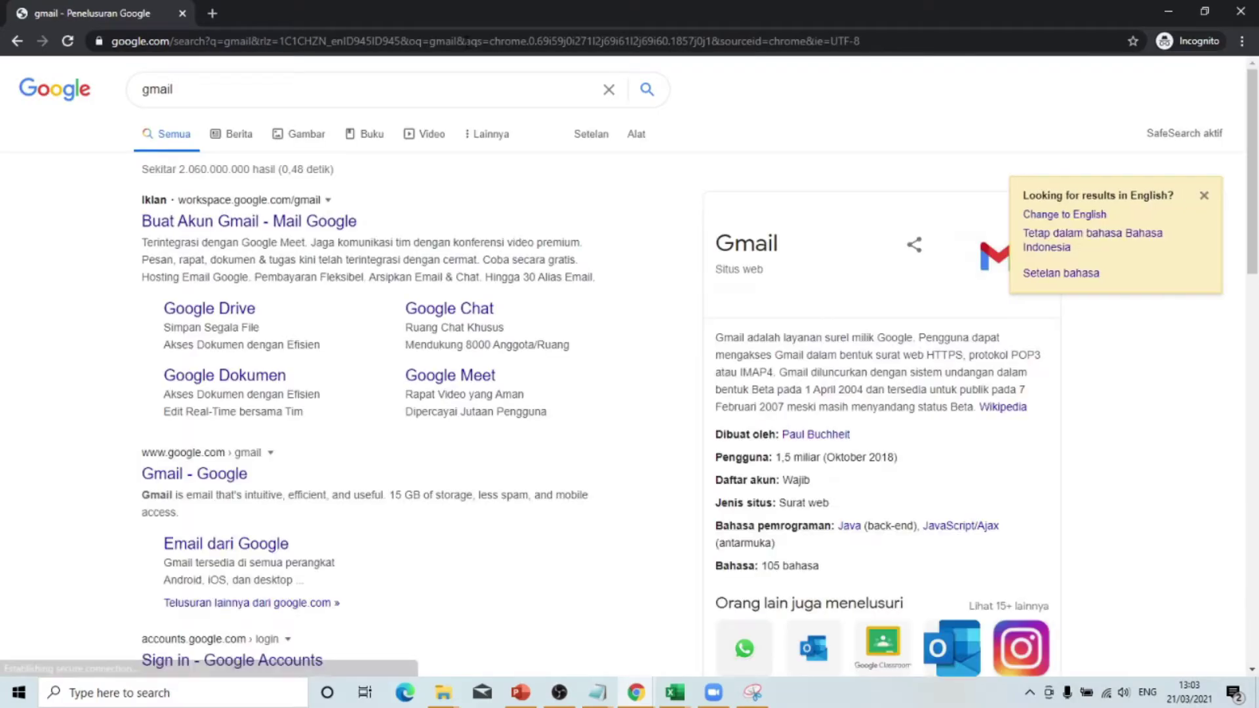
click(187, 479)
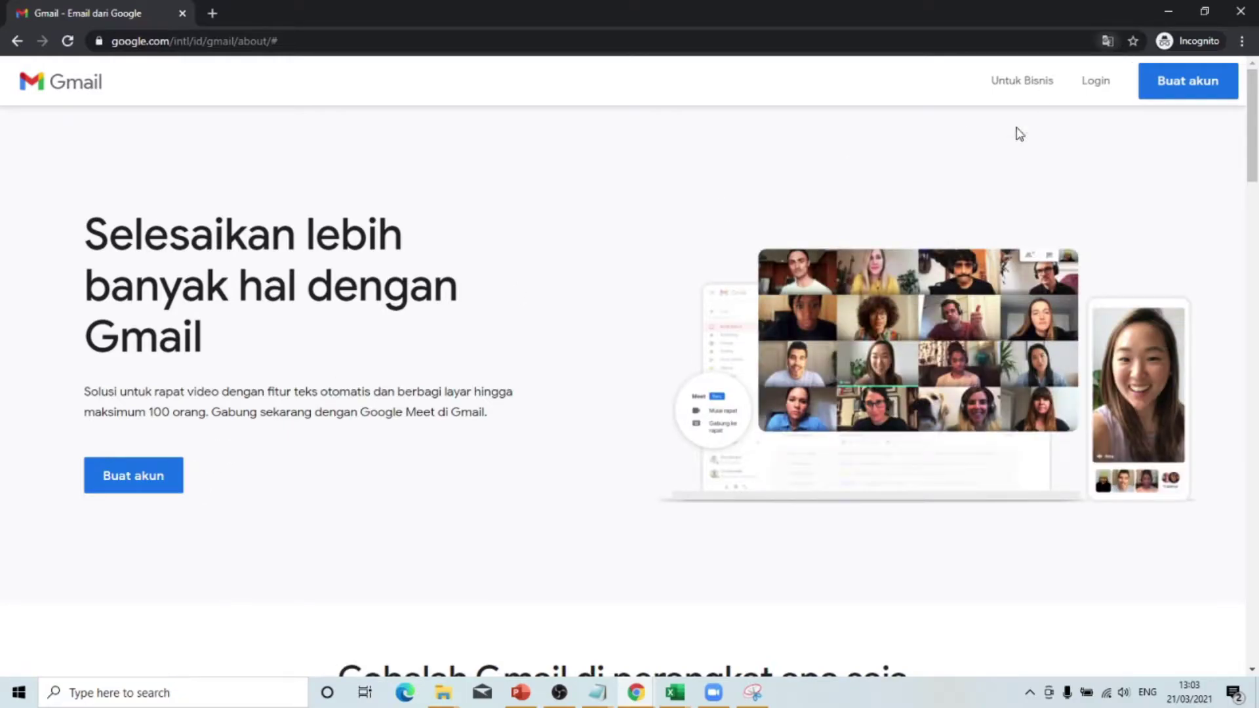
- Sign in to Gmail with the suggested training account and its password
click(1102, 89)
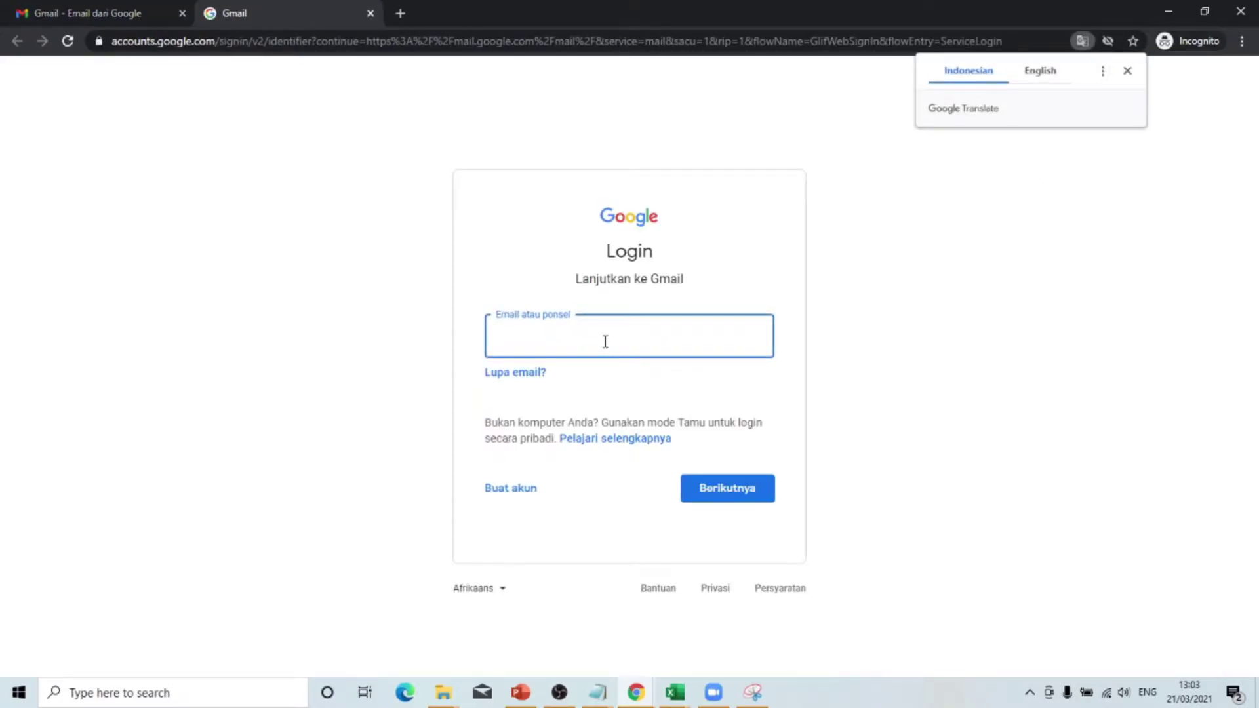
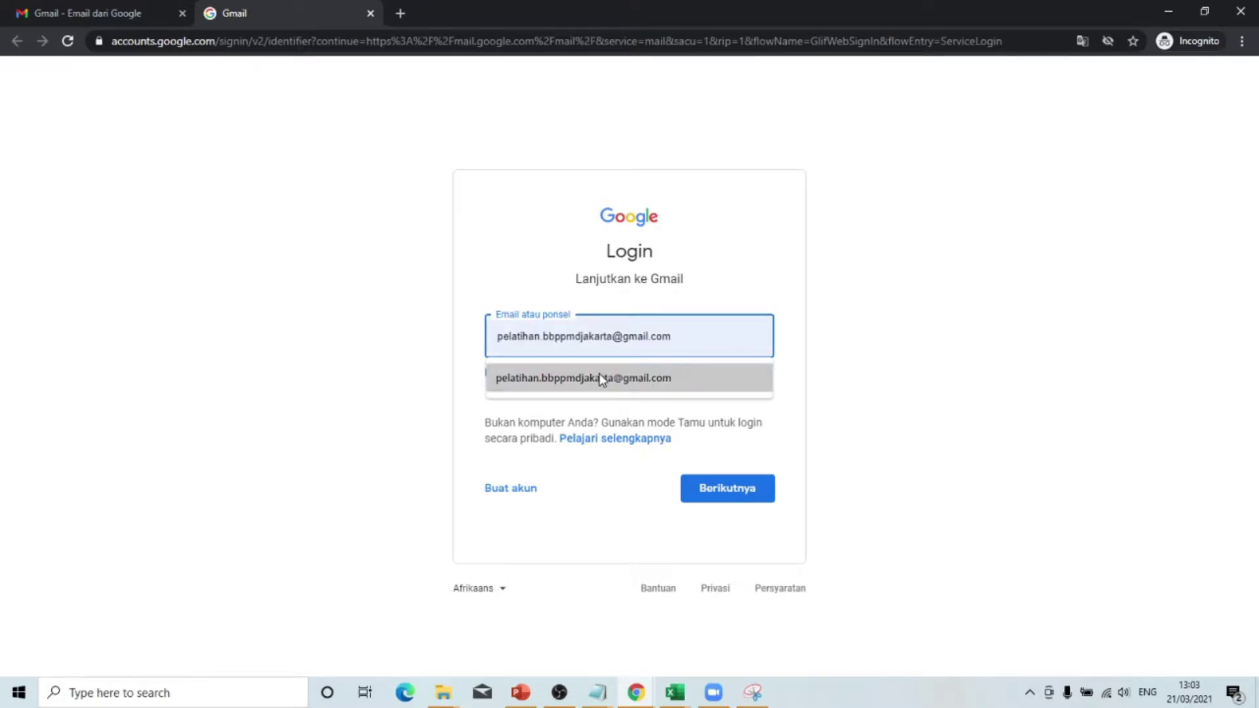
click(600, 376)
click(688, 488)
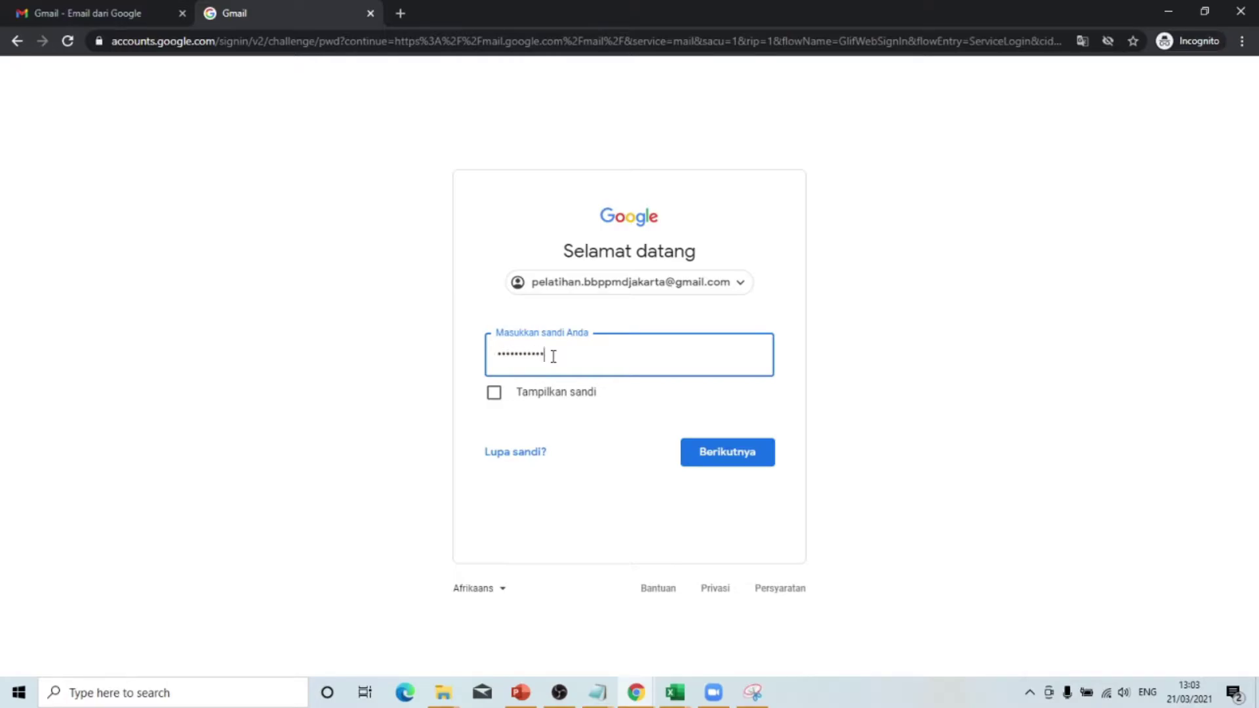
click(702, 467)
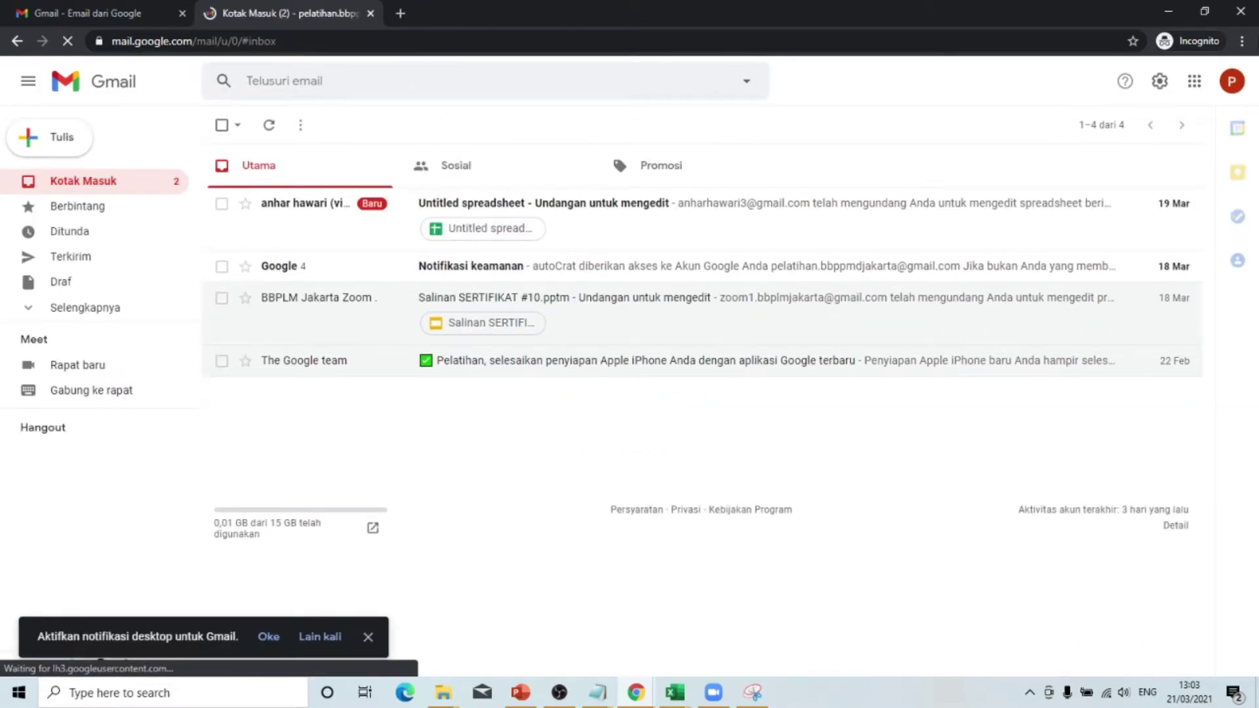
- Open the DATA PELATIHAN BLENDED LEARNING folder in Drive, then return to the spreadsheet window
click(1194, 81)
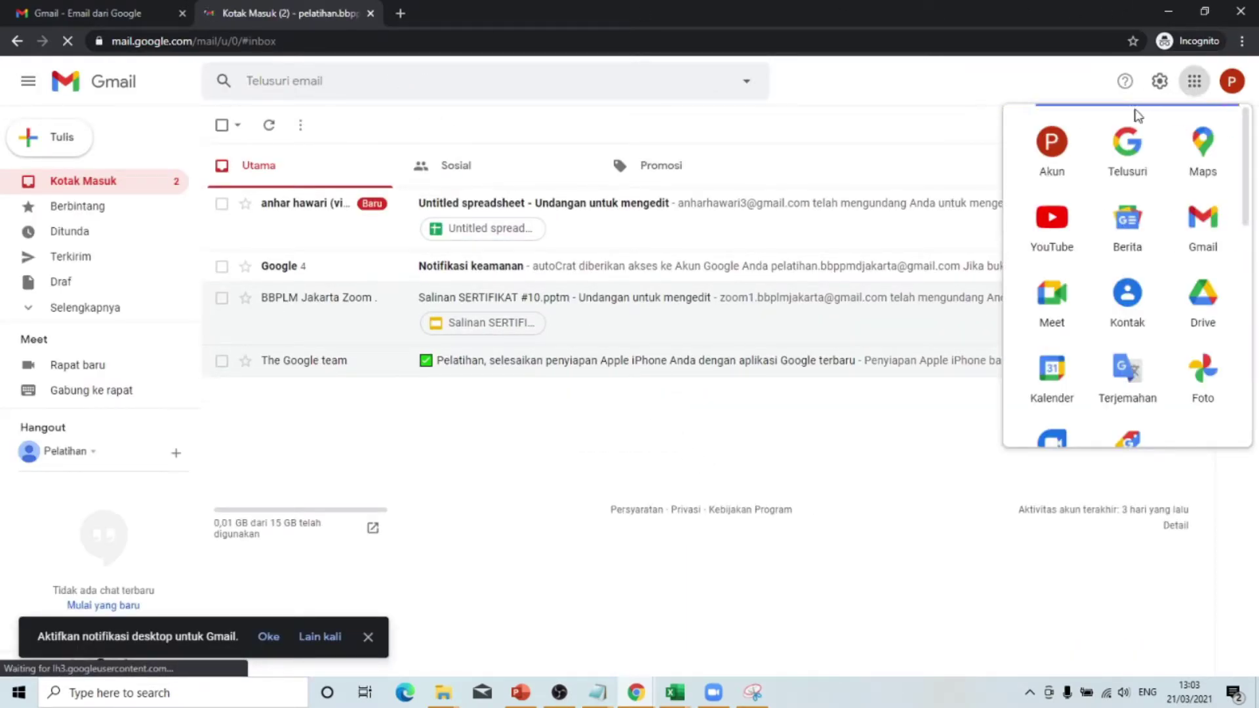
click(1207, 303)
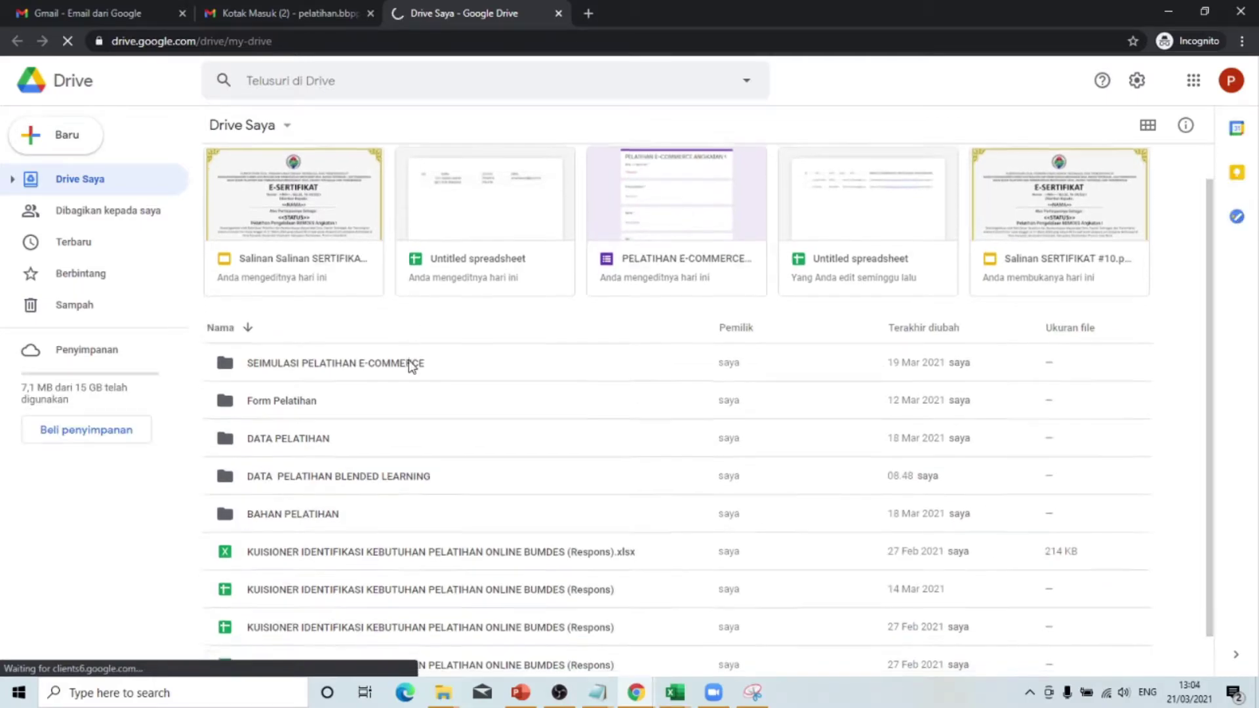
double_click(365, 433)
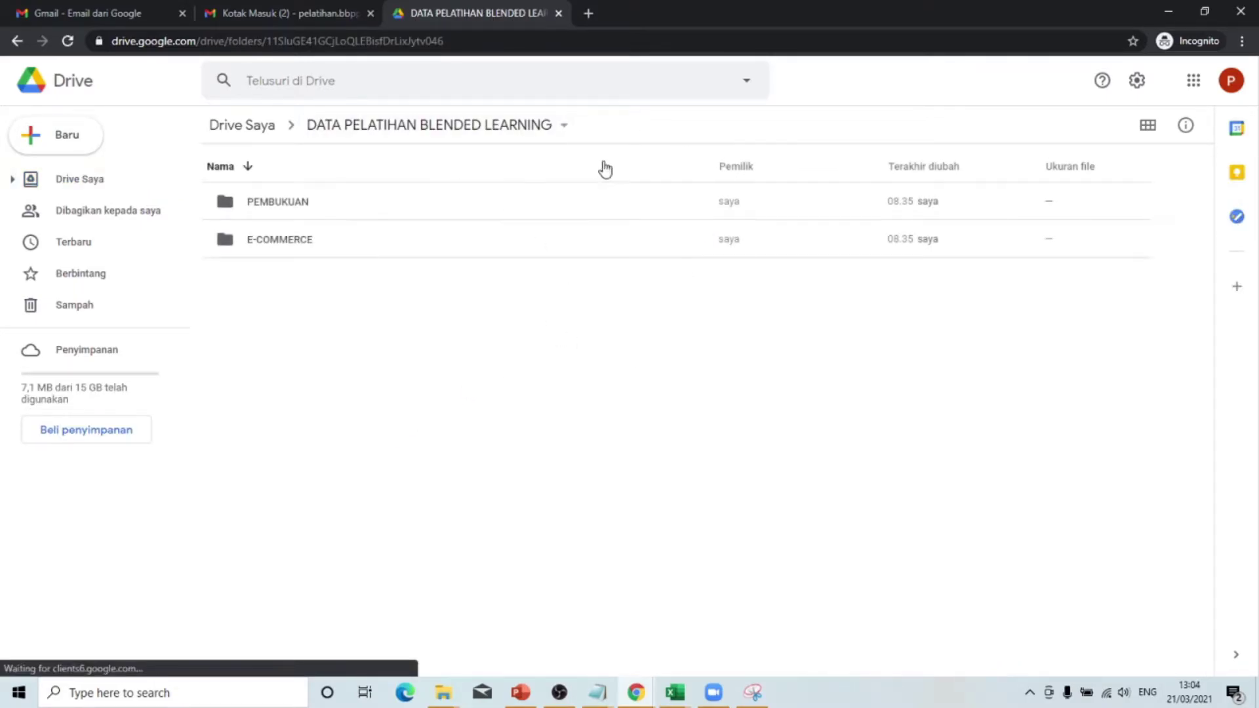
click(642, 696)
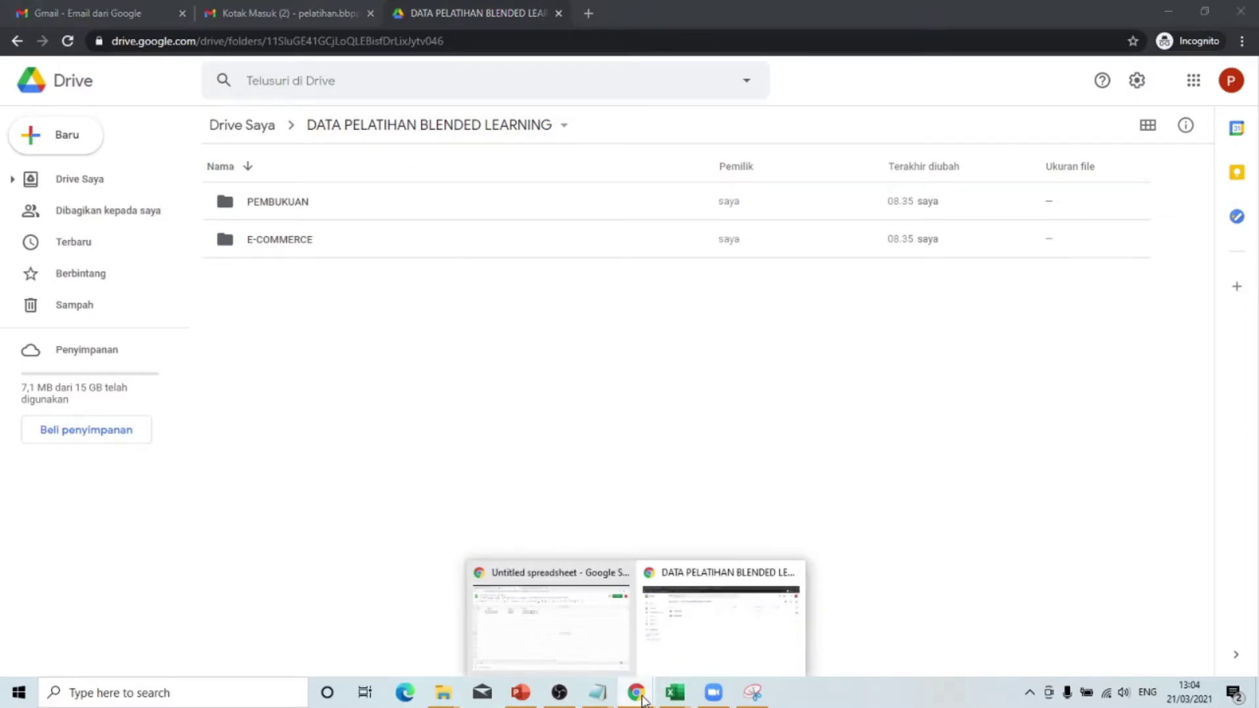
click(548, 623)
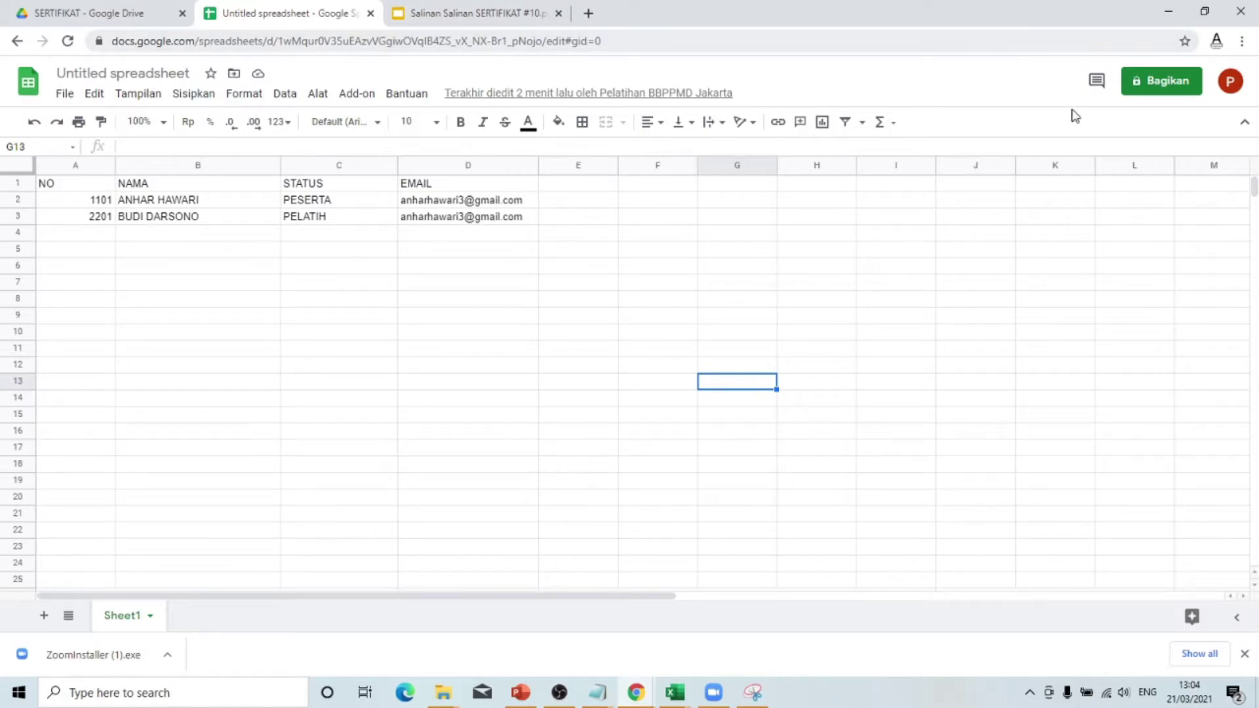
- Check the signed-in account and Chrome menu, then bring the incognito Drive window forward
click(1238, 89)
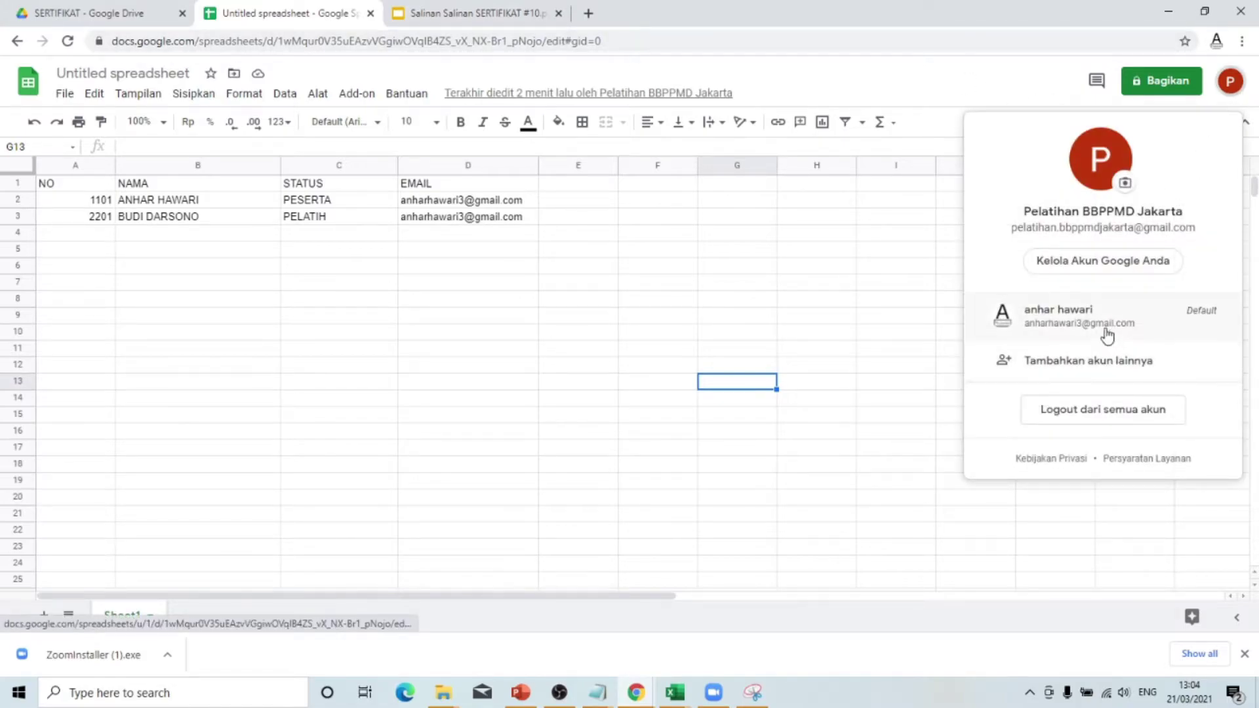
click(875, 236)
click(1242, 41)
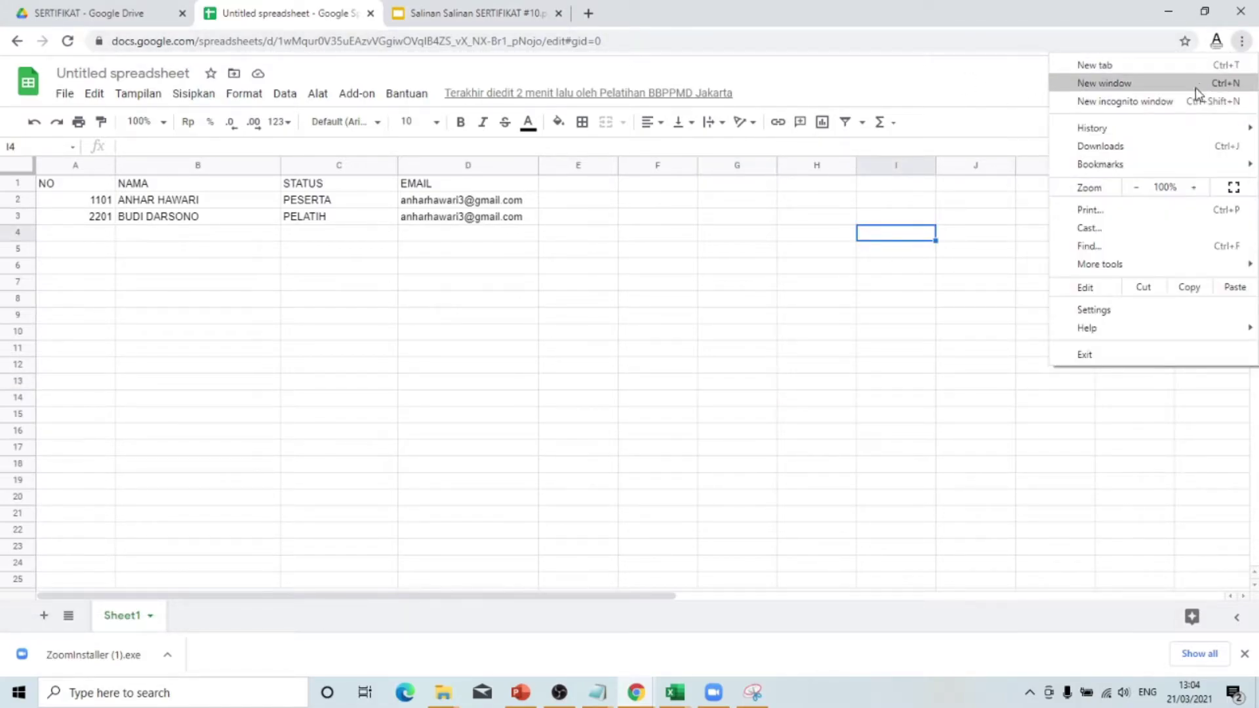
click(829, 405)
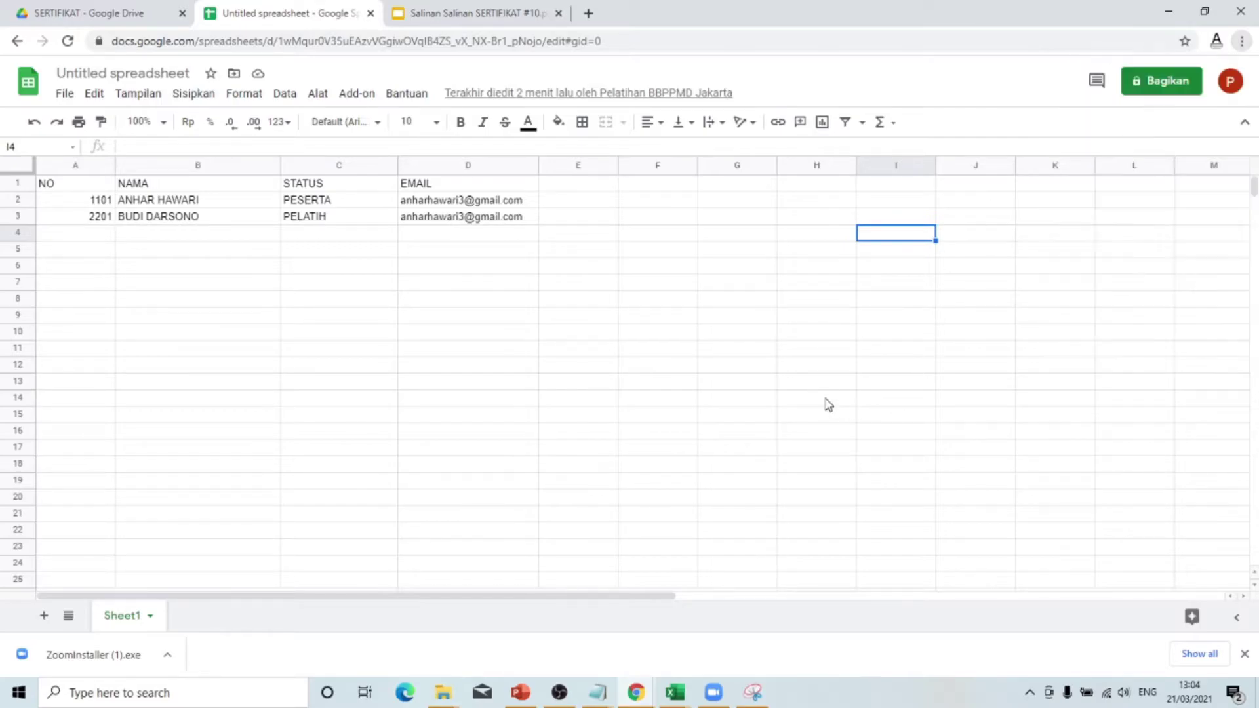
click(829, 405)
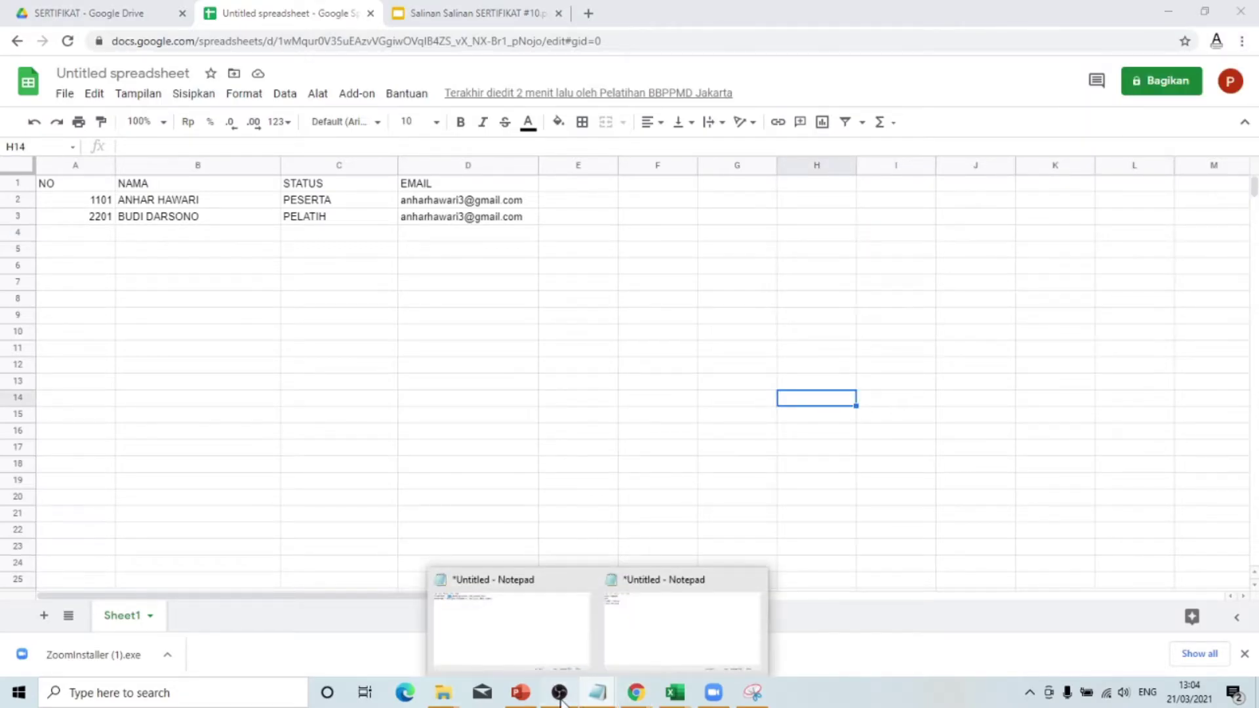
click(571, 693)
click(571, 693)
mouse_move(636, 693)
click(712, 642)
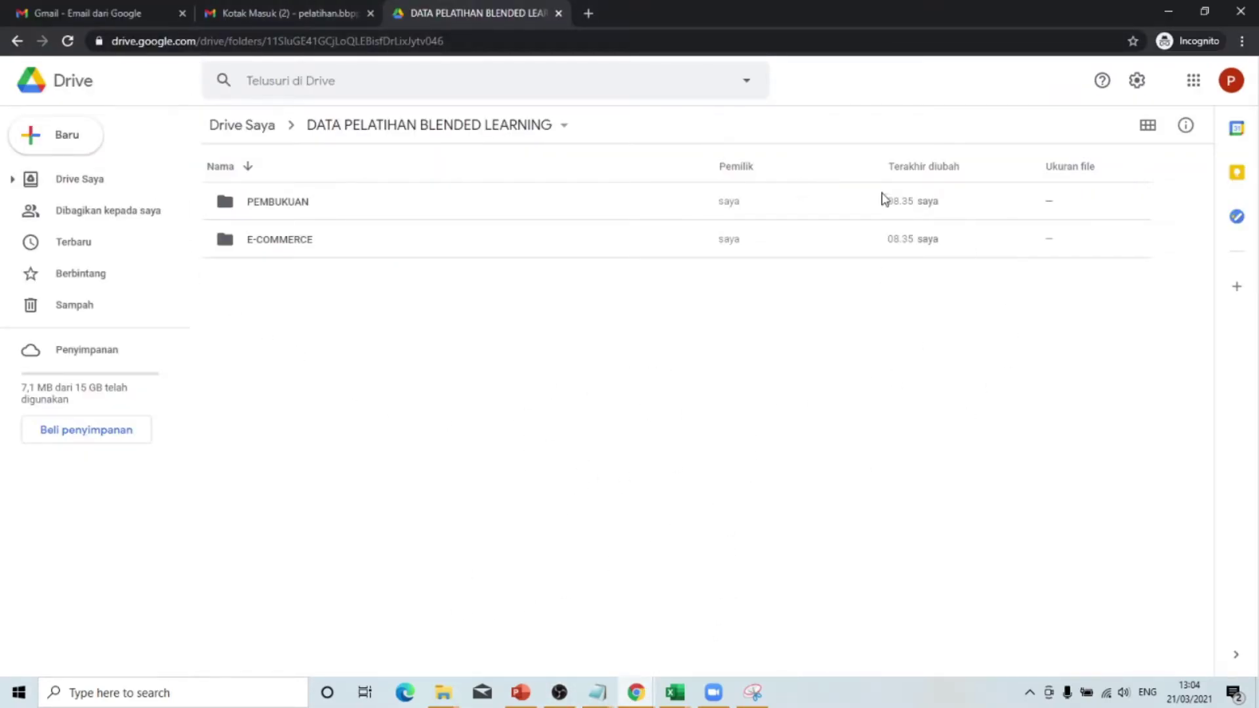
- Go through E-COMMERCE › ANGKATAN_1 › KEPANITIAAN › SERTIFIKAT and open Untitled spreadsheet
click(1231, 81)
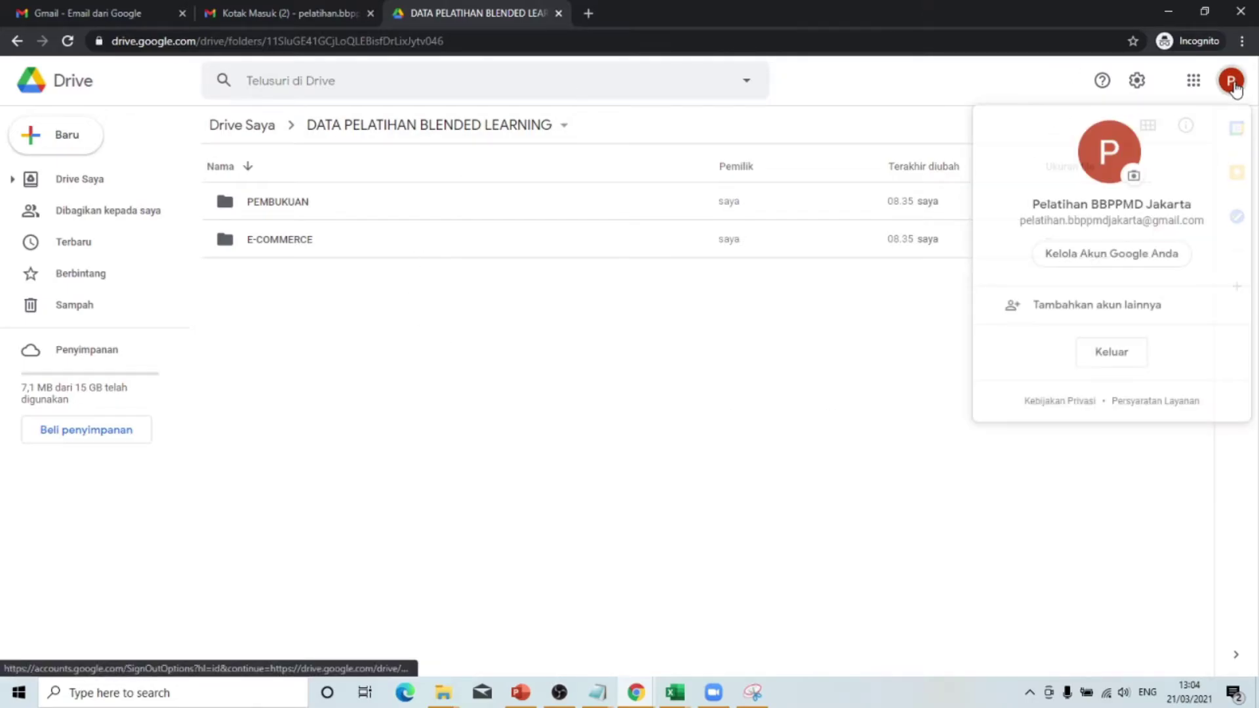
click(711, 532)
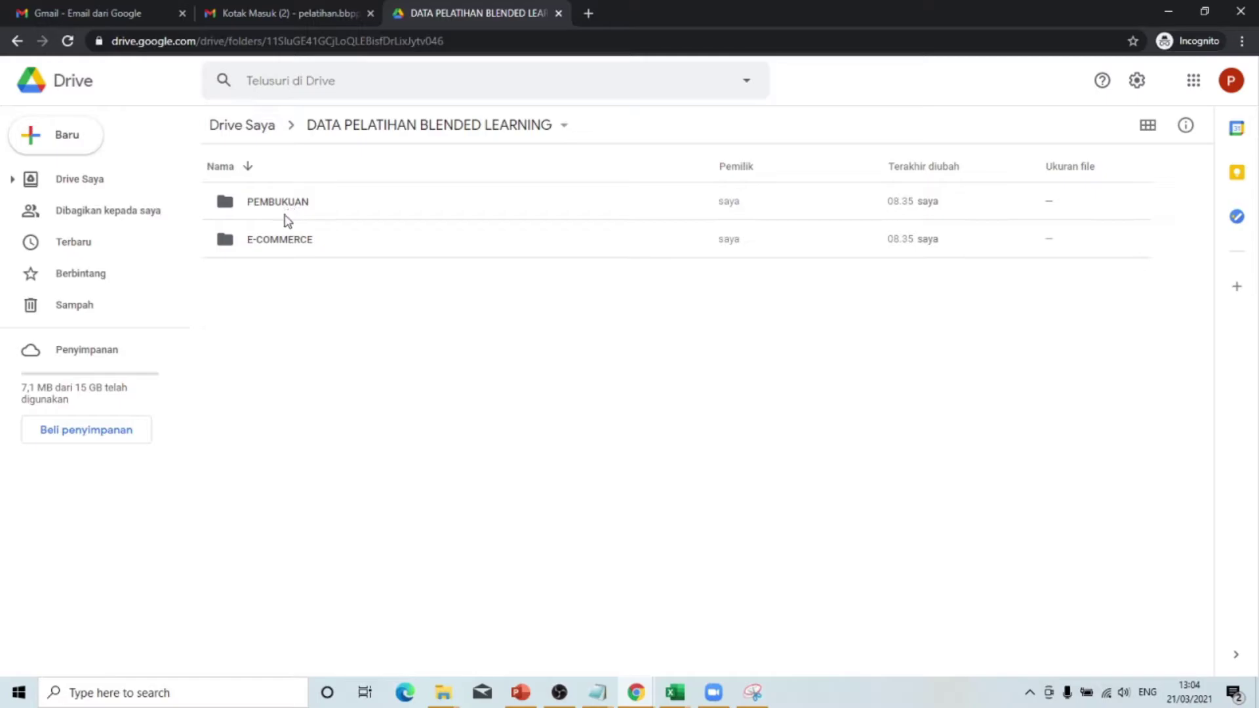
double_click(262, 241)
click(264, 239)
double_click(264, 240)
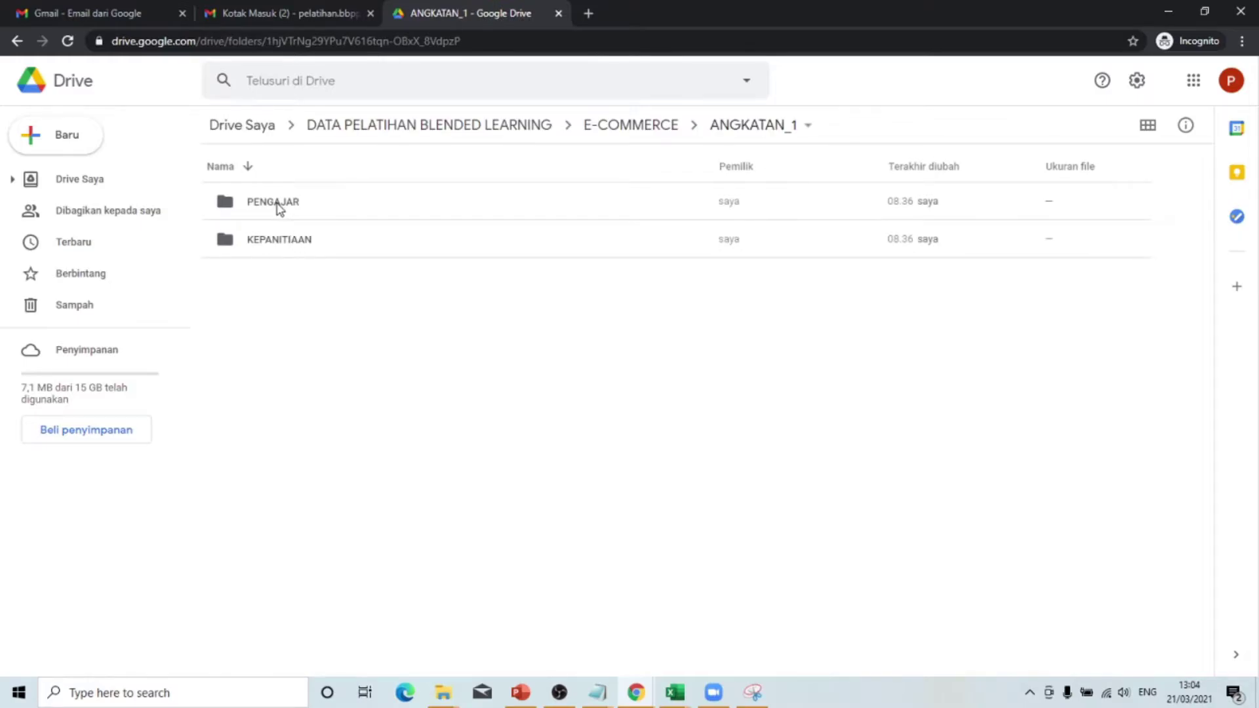
double_click(269, 239)
click(287, 209)
double_click(285, 207)
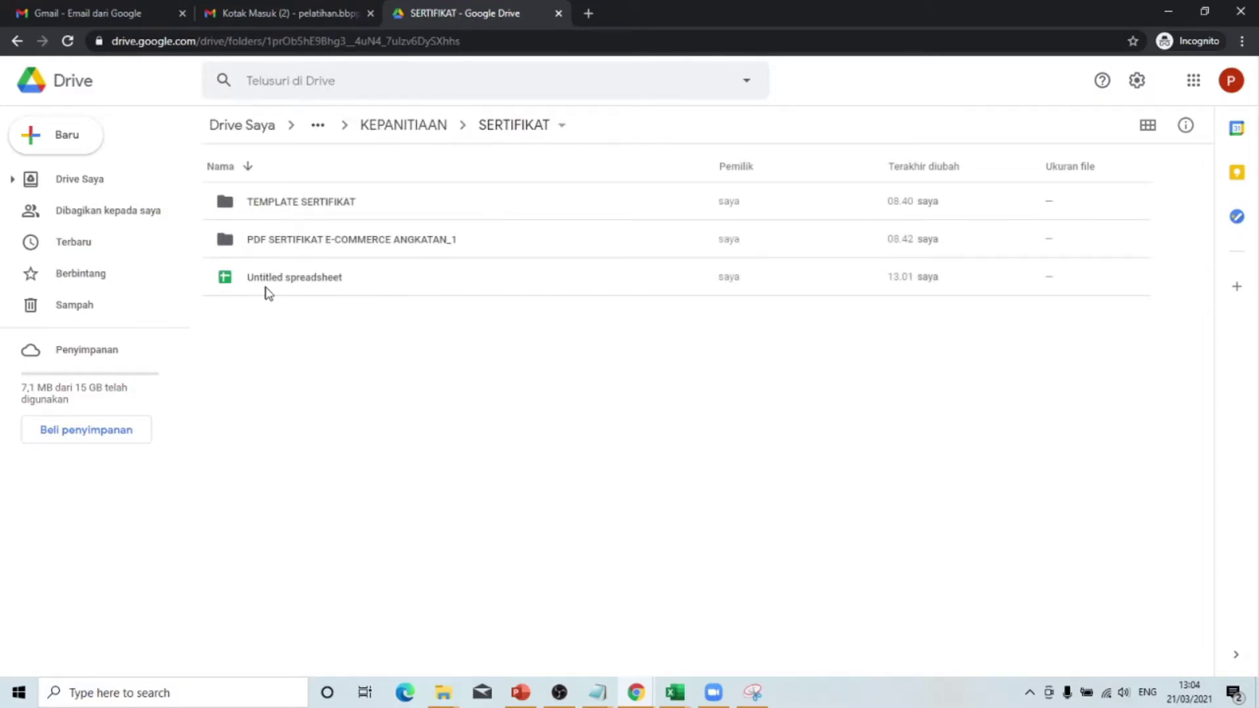
double_click(325, 275)
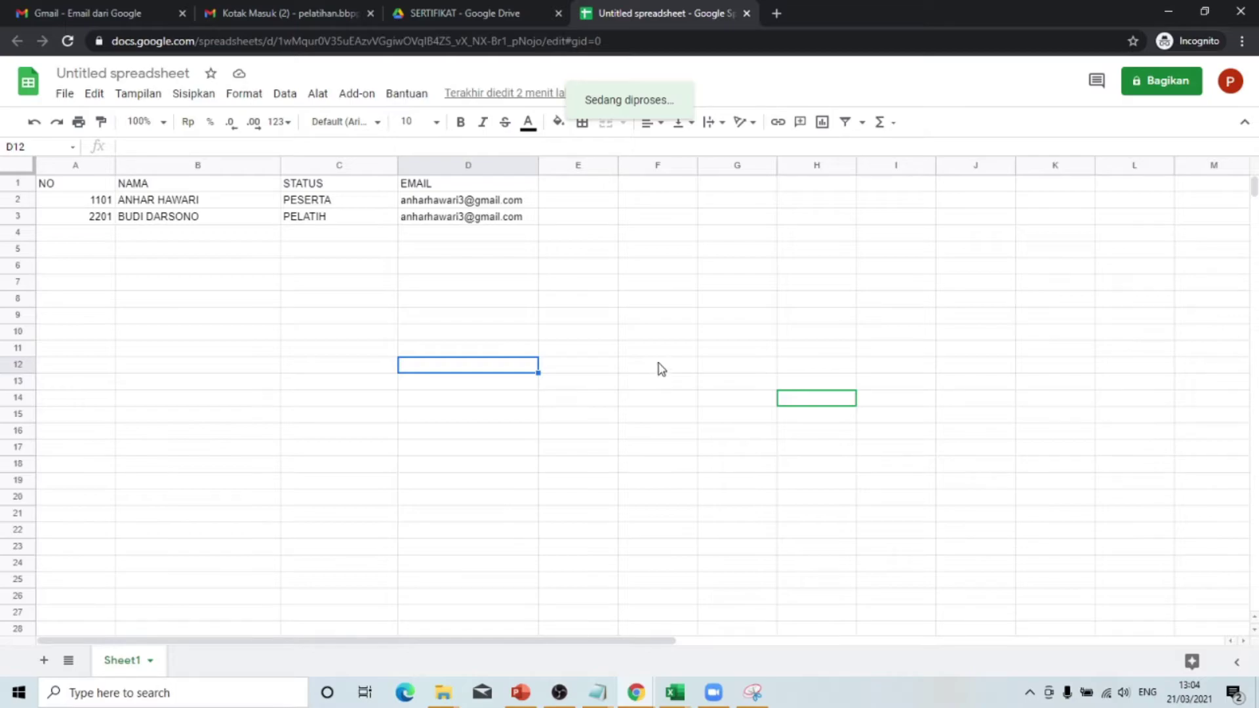
- Launch AutoCrat via Add-ons › Autocrat › Open
click(438, 209)
click(361, 384)
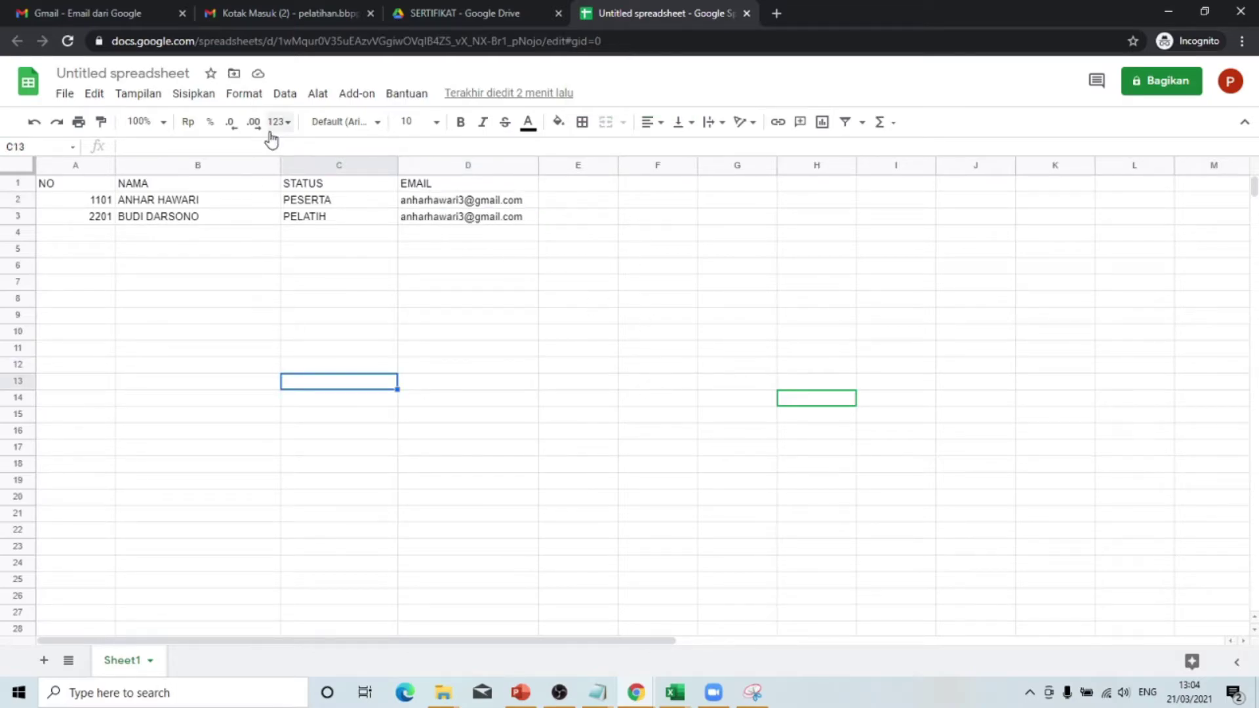
click(361, 95)
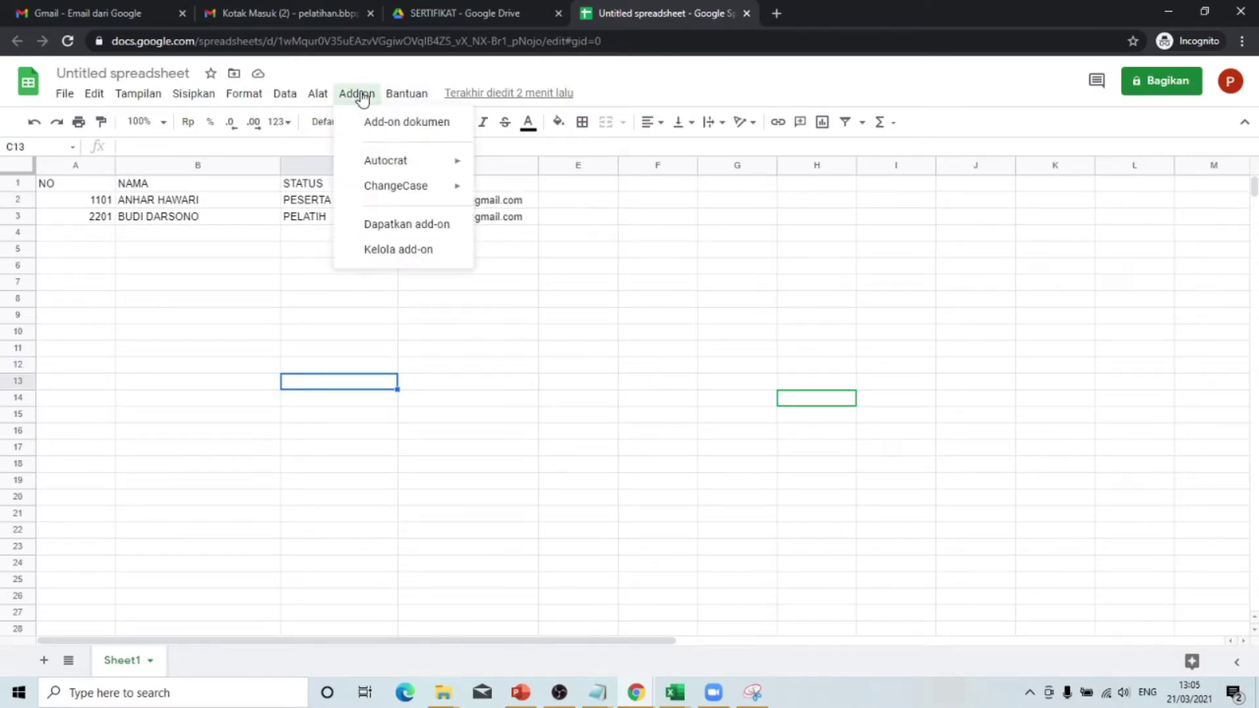
mouse_move(387, 162)
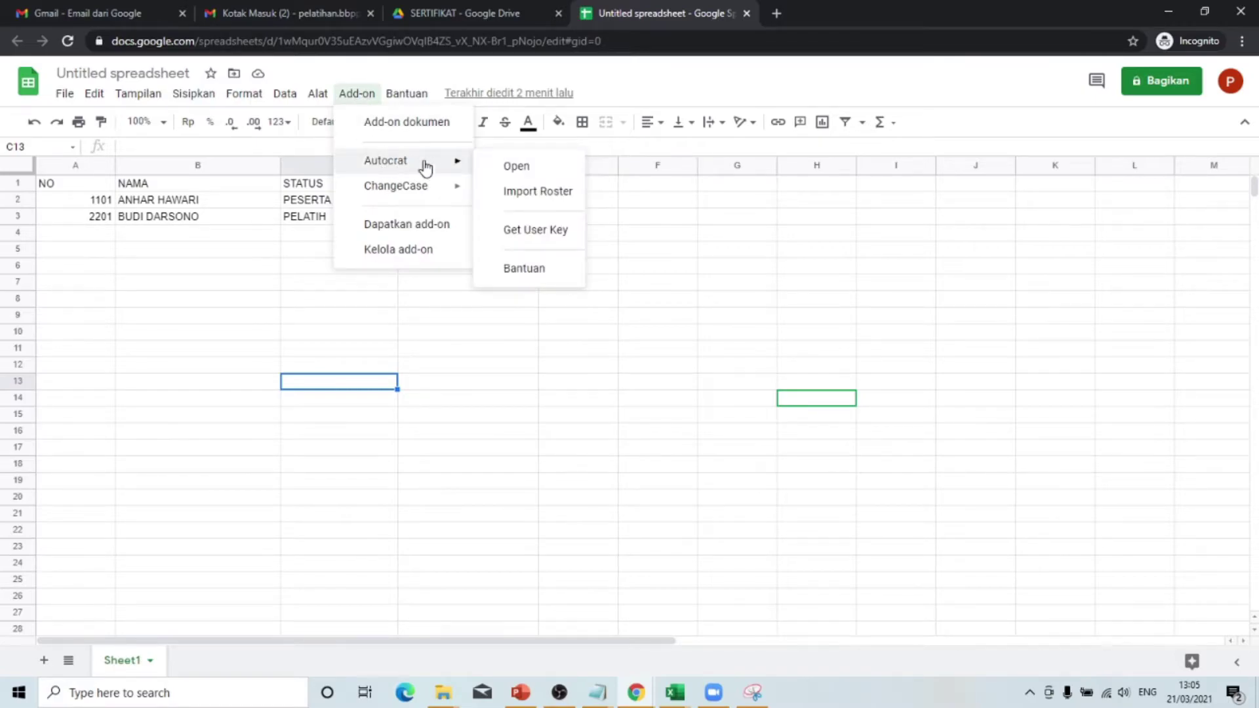
click(508, 166)
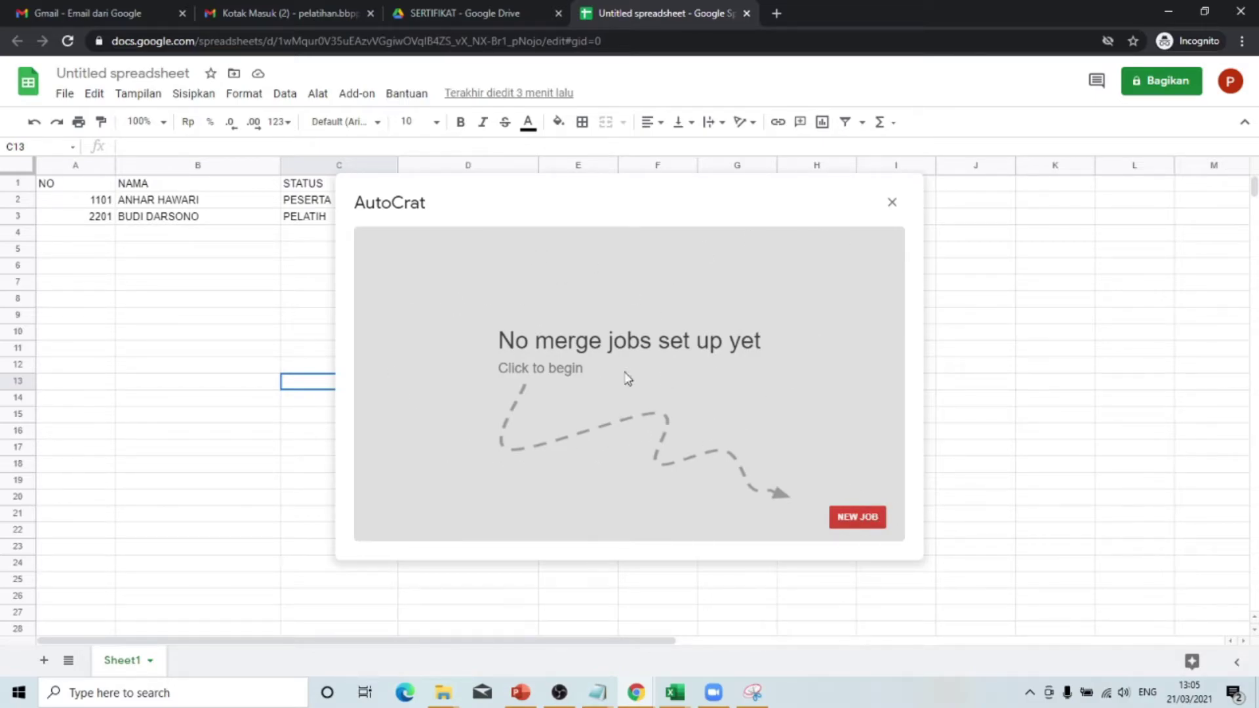
- Create a new AutoCrat job named SERTIFIKAT PELATIHAN BLENDED LEARNING AKT 1 and continue
click(856, 518)
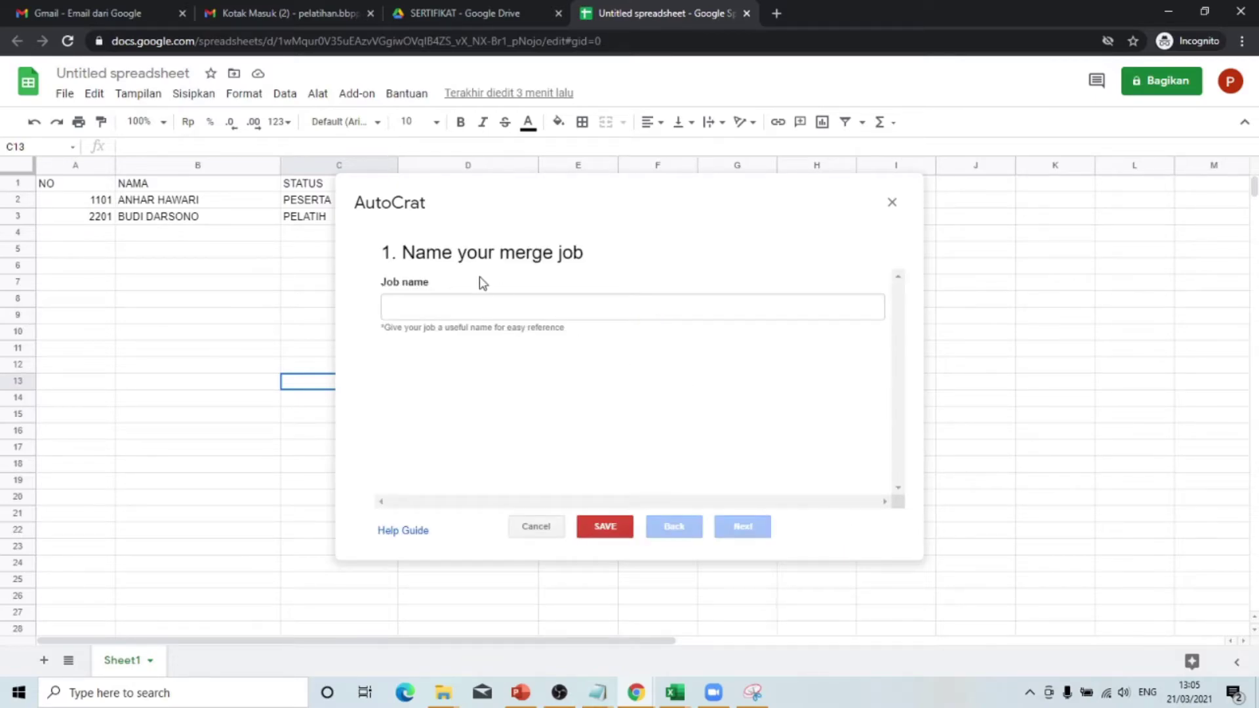
click(474, 300)
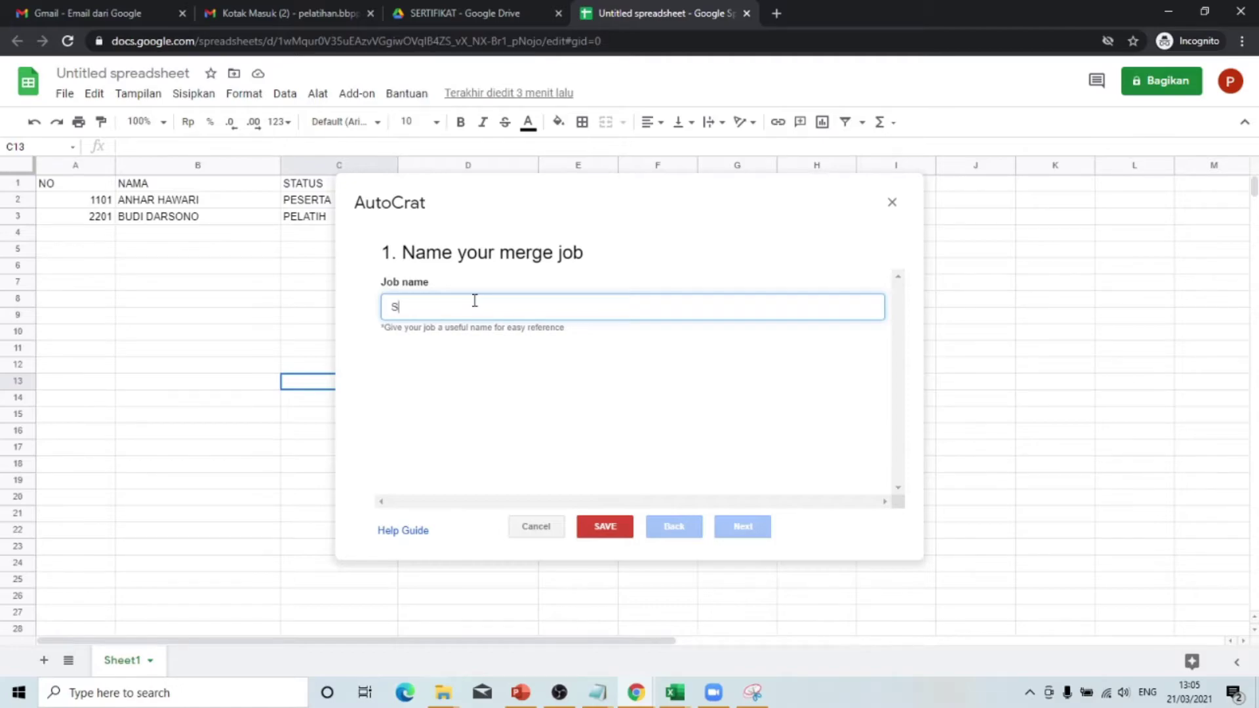
text(SERTIFIKAT PELAT)
text(IHAN)
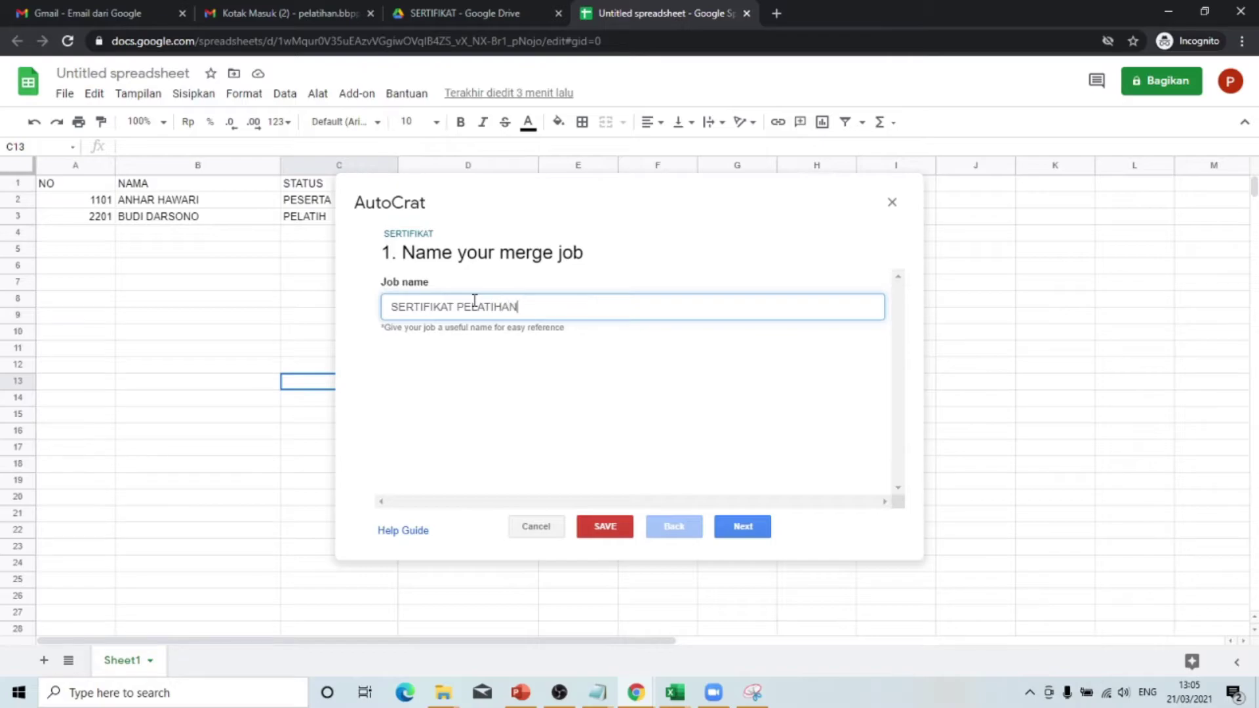
text( BLENDED LEARNING AKT 1)
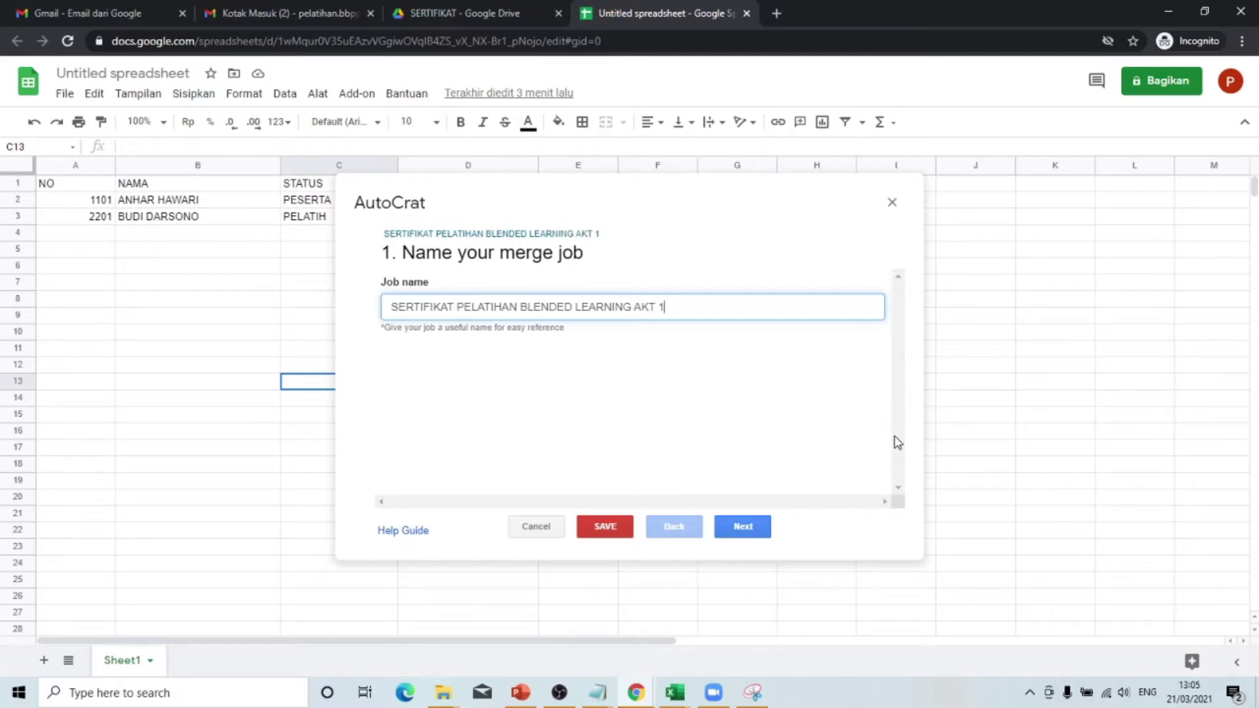
click(760, 525)
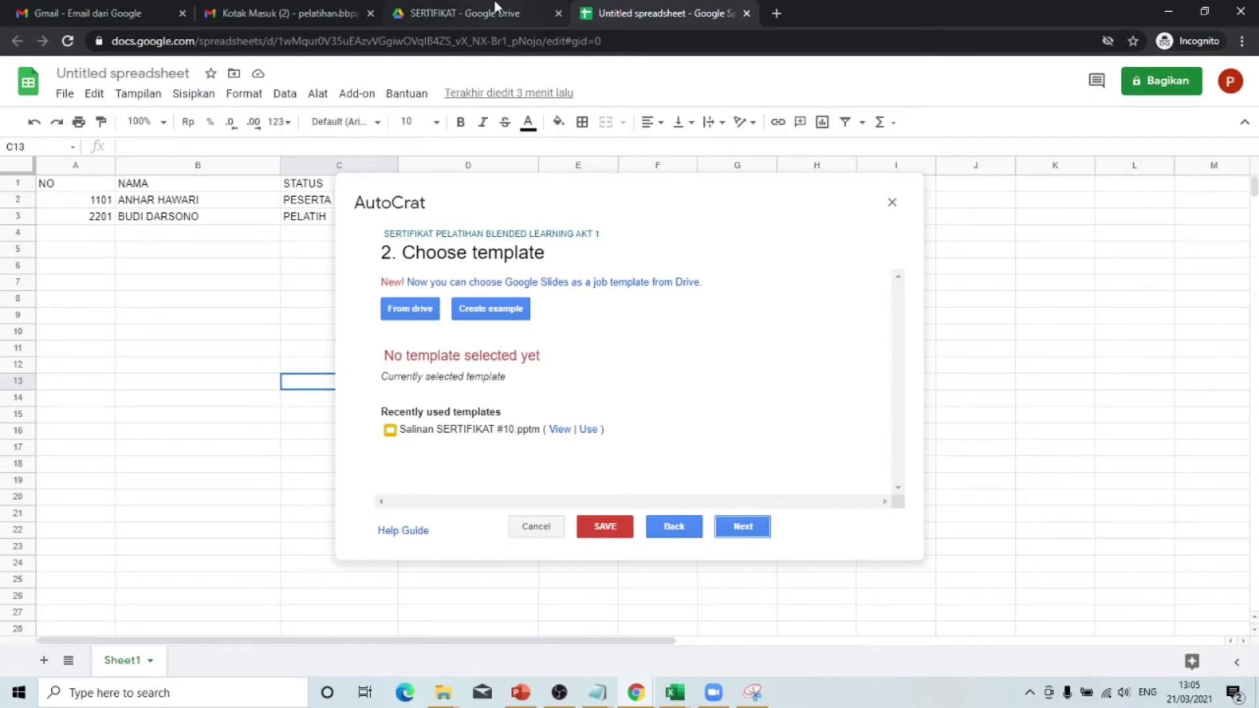
- Check the SERTIFIKAT folder in Drive, then start choosing AutoCrat's template from Drive
mouse_move(443, 693)
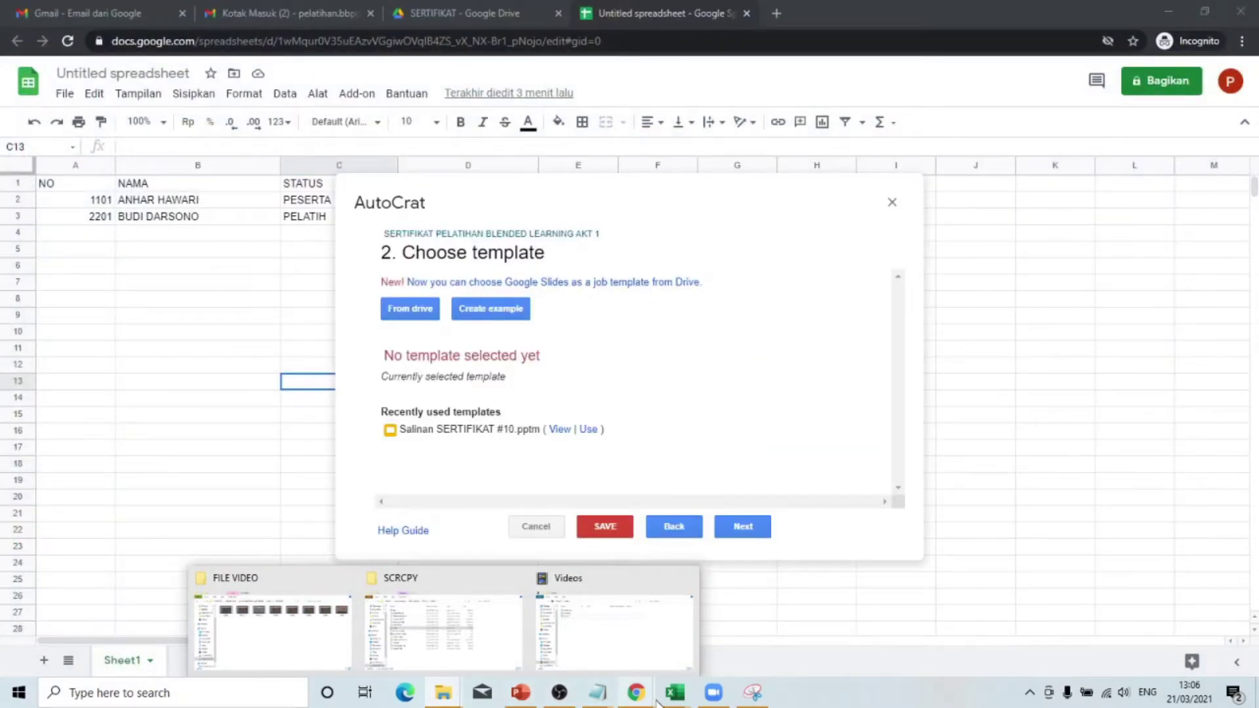
mouse_move(644, 695)
click(590, 639)
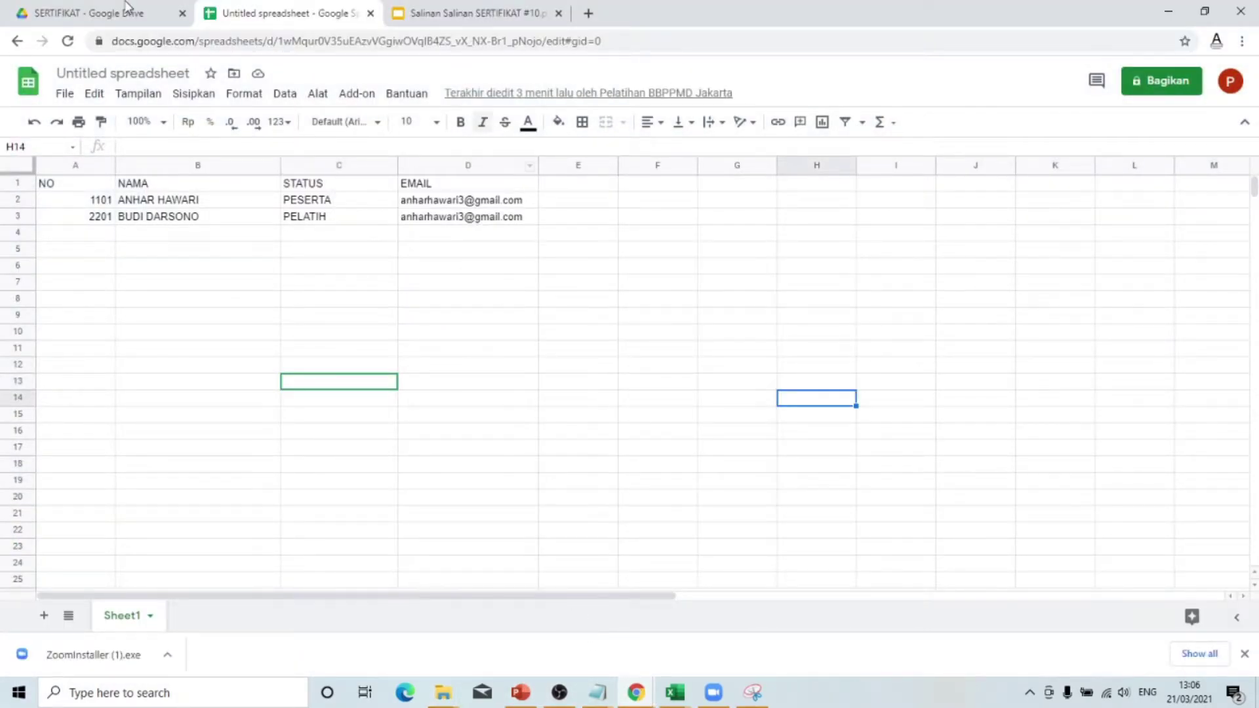
click(98, 11)
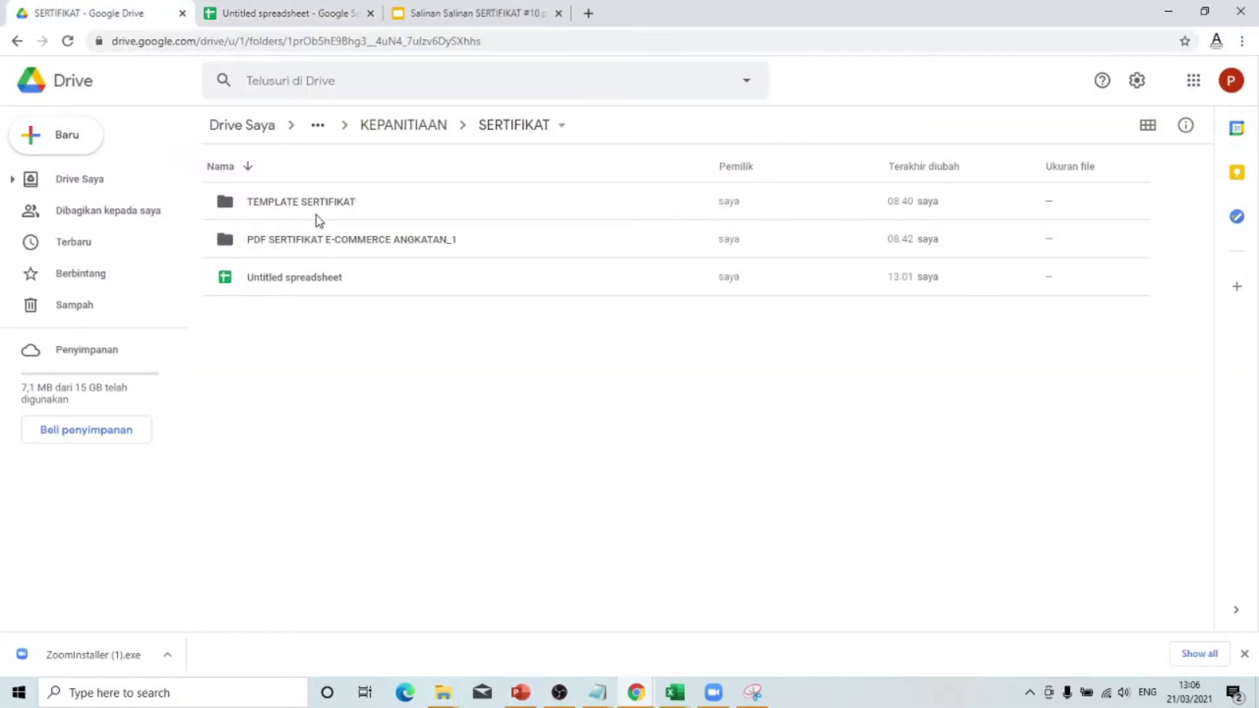
mouse_move(644, 700)
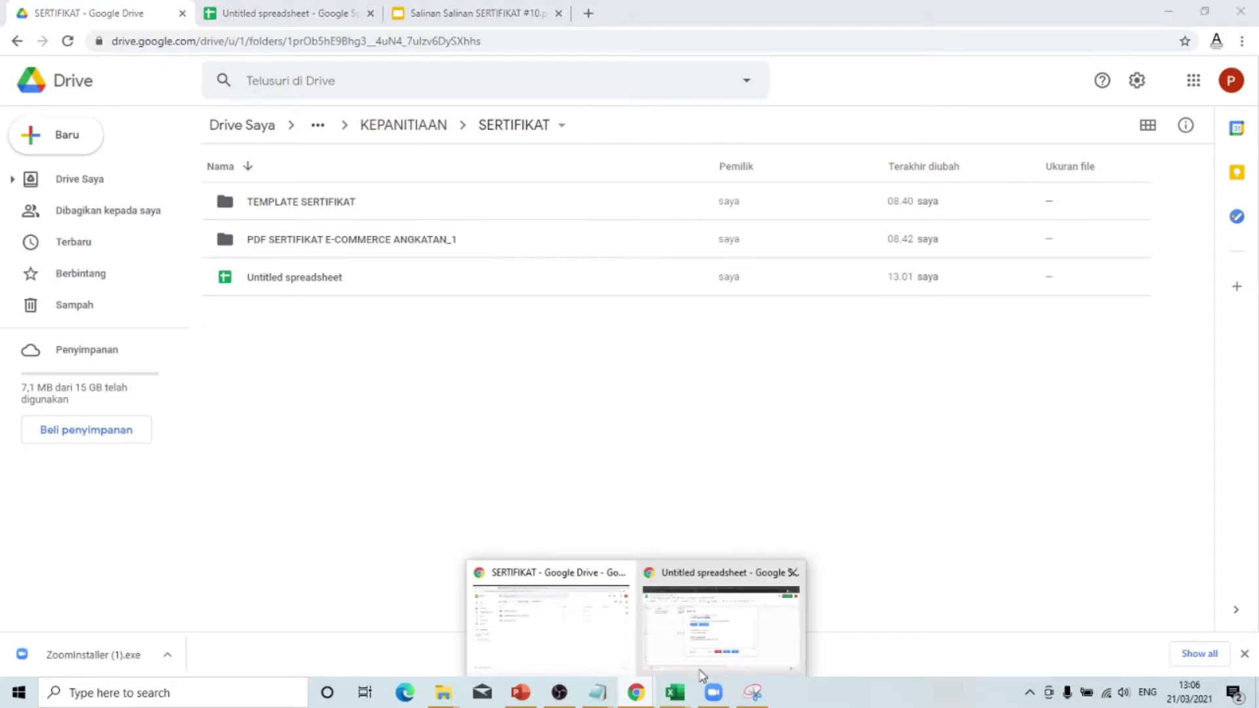
click(693, 645)
click(411, 306)
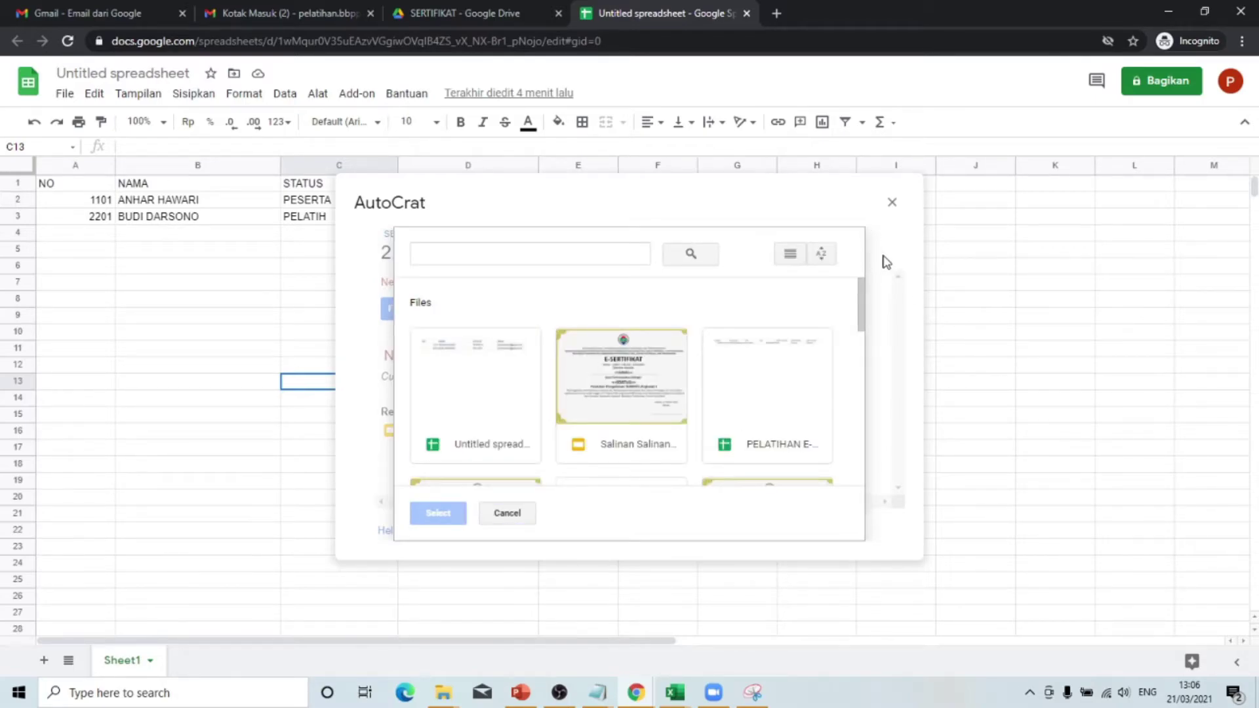
- Select the Salinan Salinan SERTIFIKAT #10.pptm slides file from Drive as the template
click(524, 514)
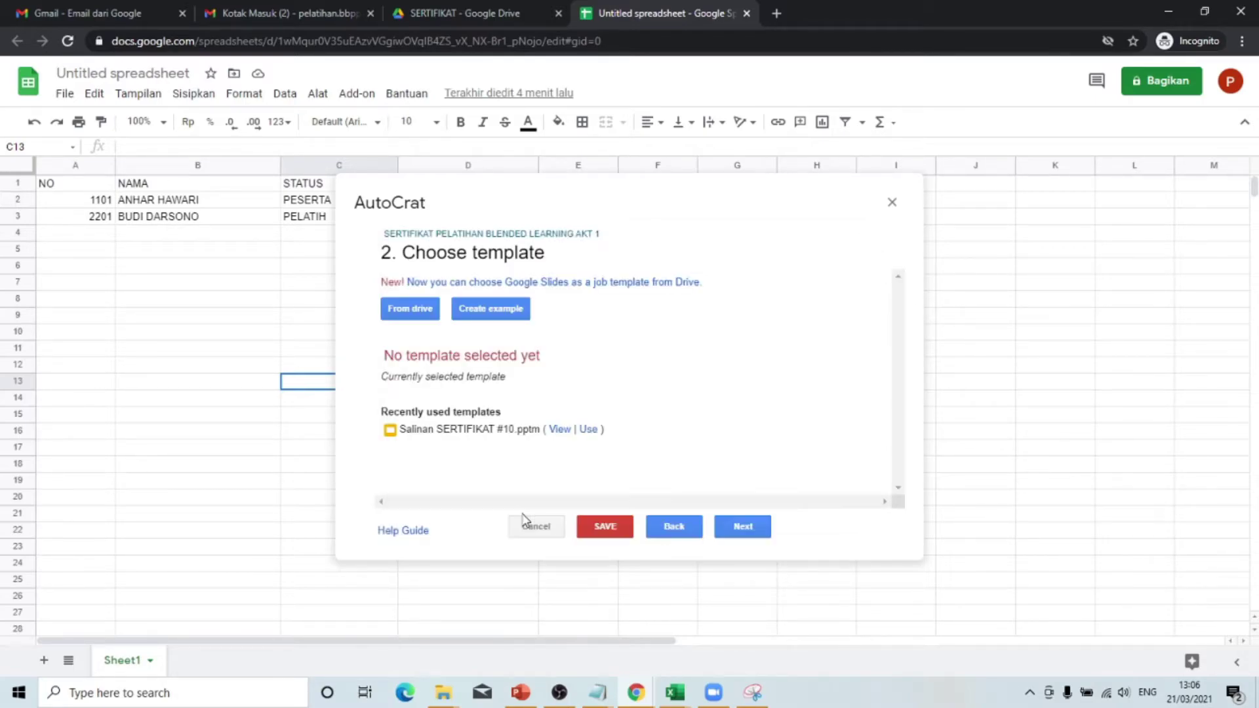
click(410, 313)
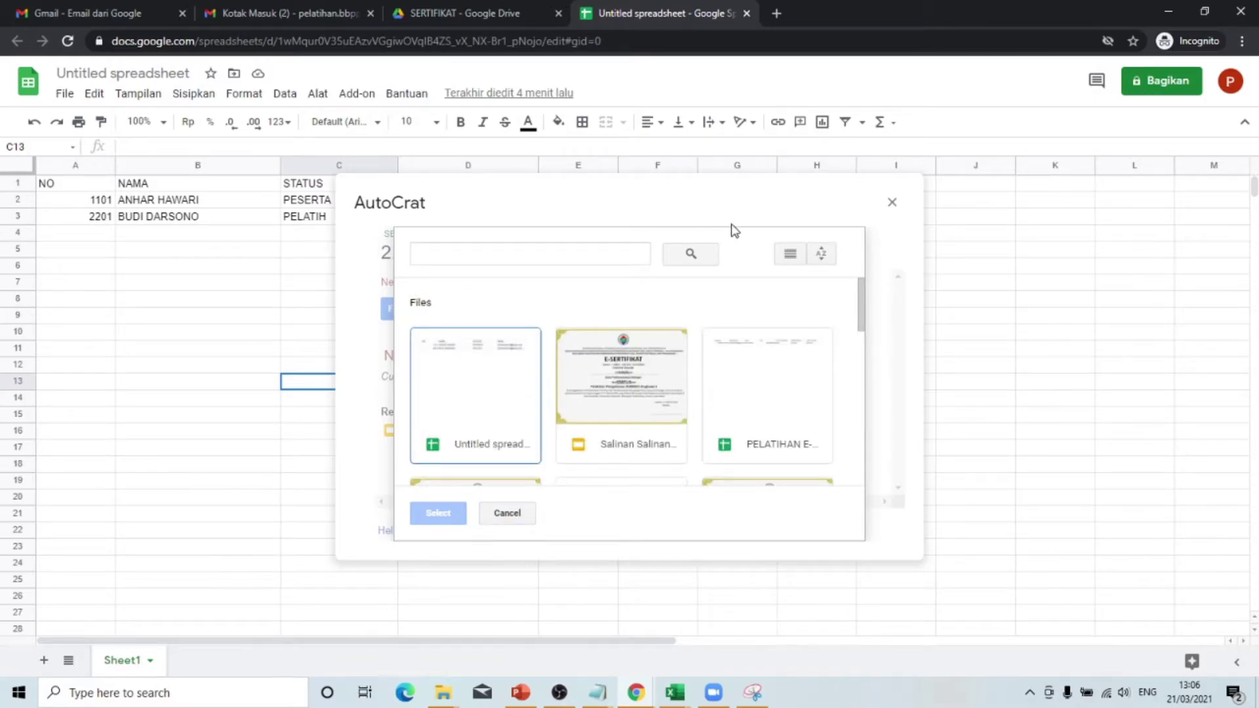
mouse_move(862, 318)
mouse_down()
mouse_move(861, 338)
mouse_move(859, 303)
mouse_up()
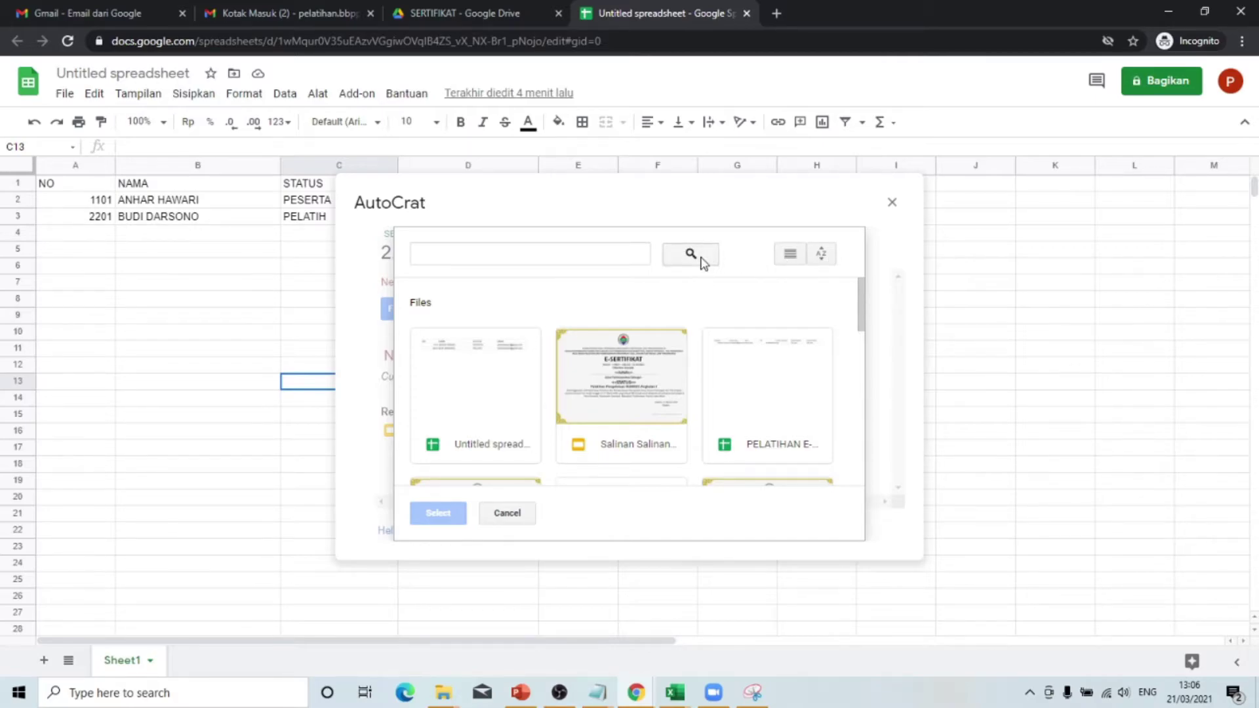
click(640, 385)
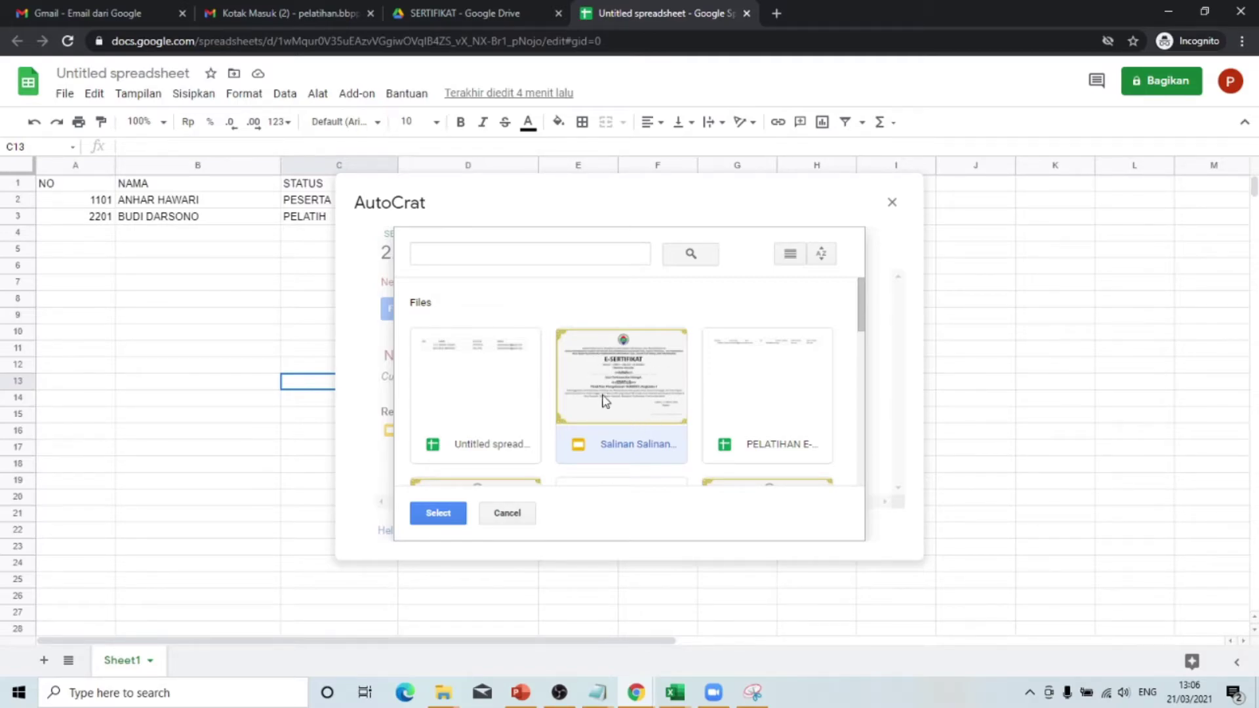
mouse_move(857, 303)
mouse_down()
mouse_move(855, 414)
mouse_move(853, 293)
mouse_up()
click(442, 513)
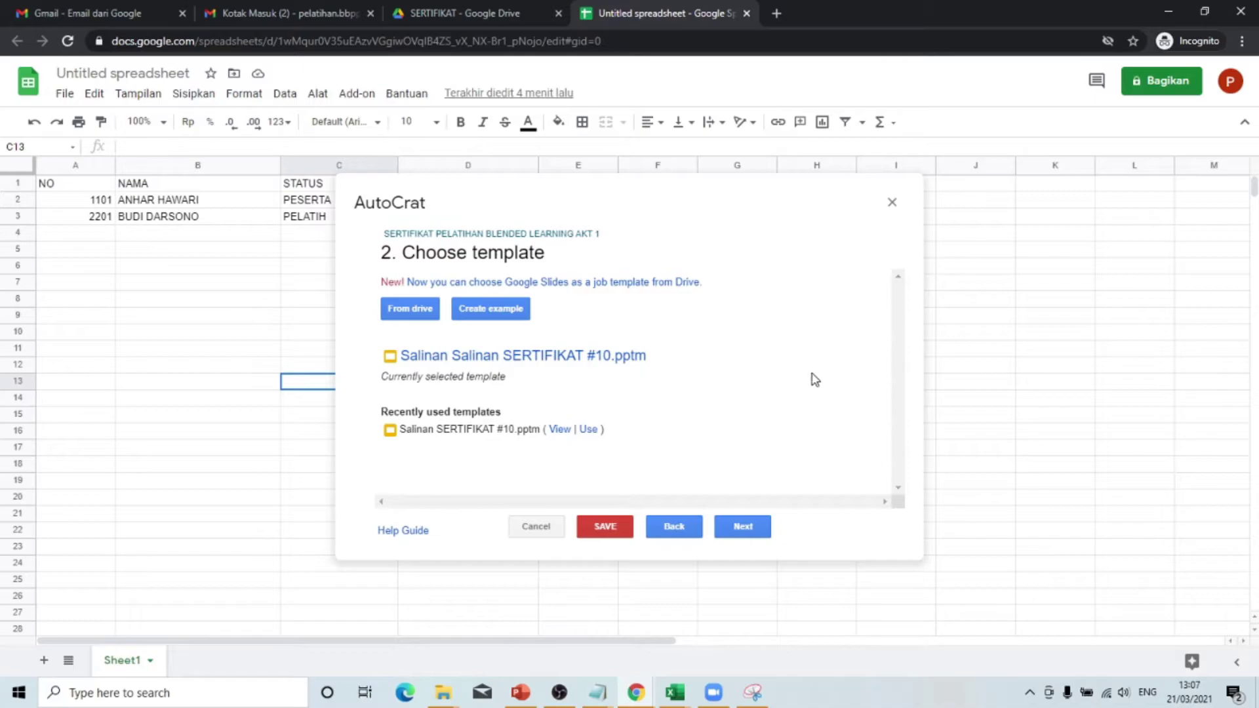
- Advance to data mapping and set the merge tab to Sheet1
click(747, 535)
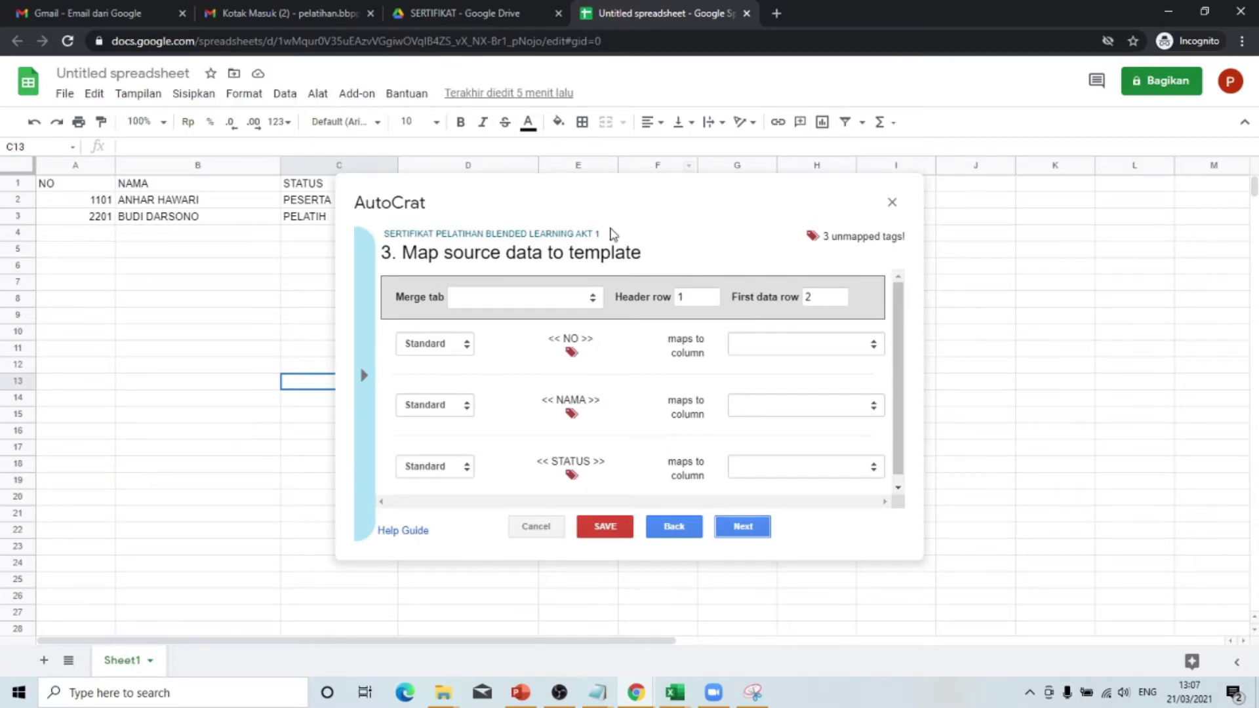
click(592, 302)
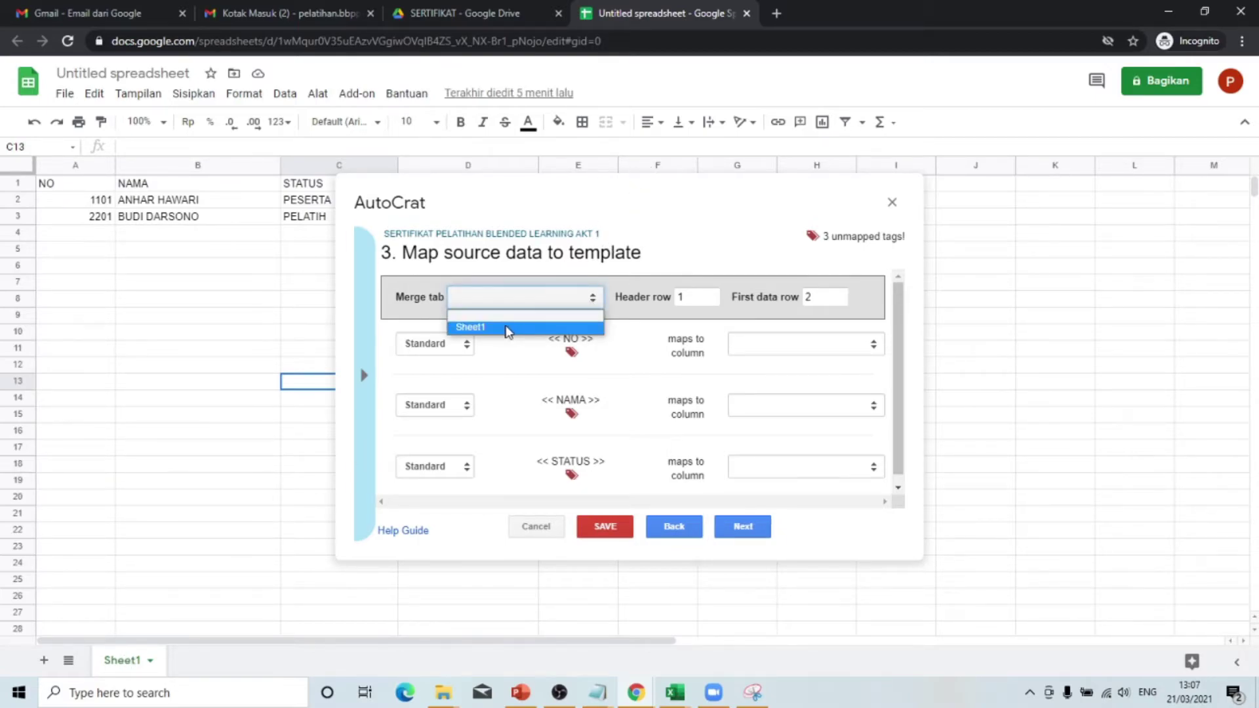
click(508, 331)
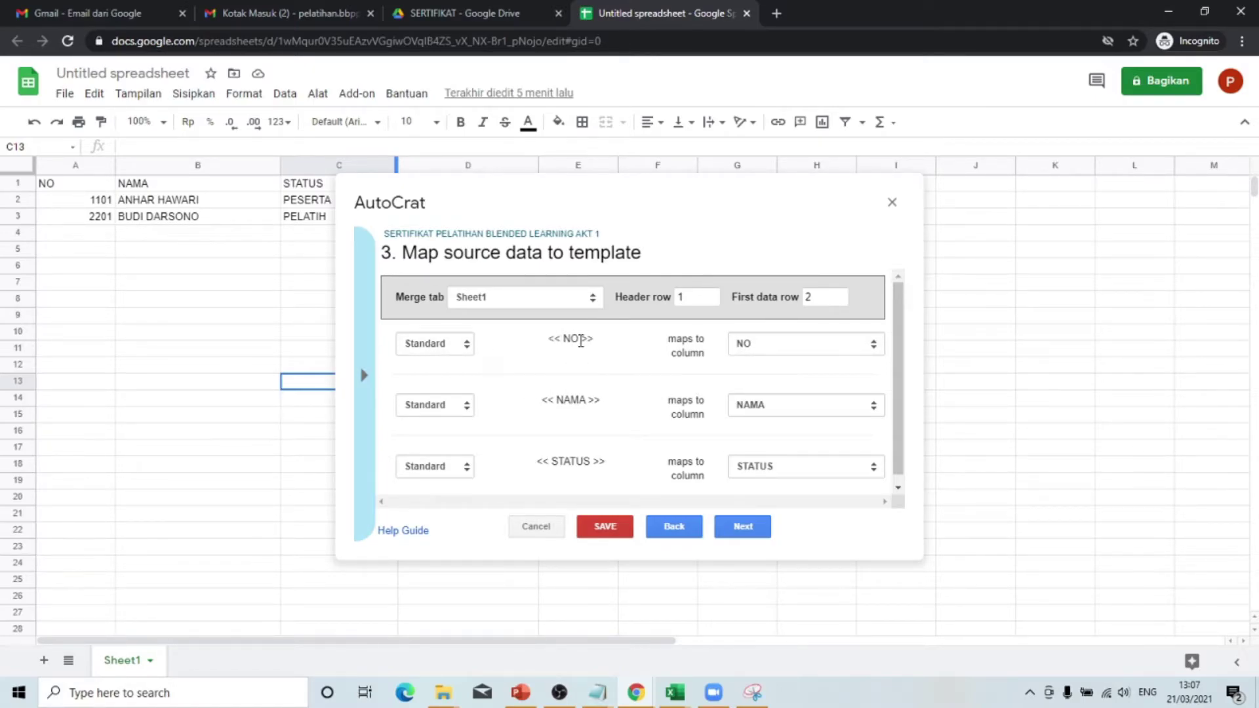
- Keep the NO, NAMA and STATUS tags mapped to their matching columns and continue
drag(549, 341, 581, 340)
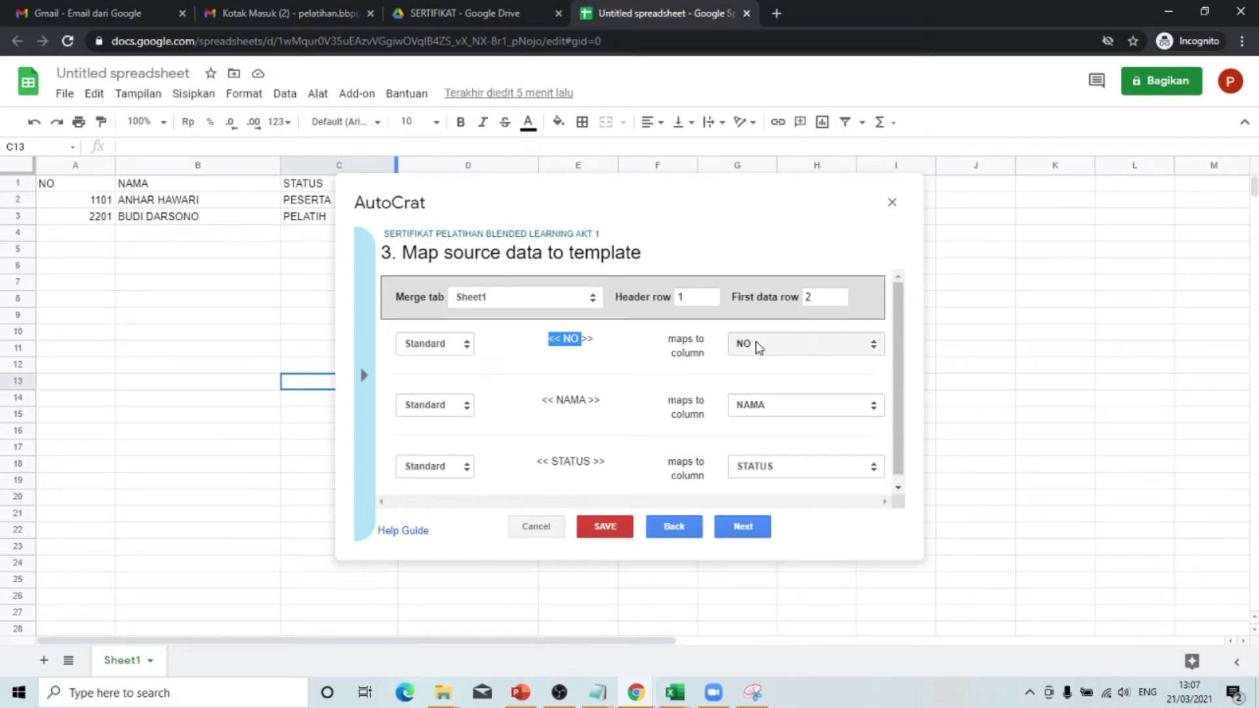
drag(543, 401, 621, 399)
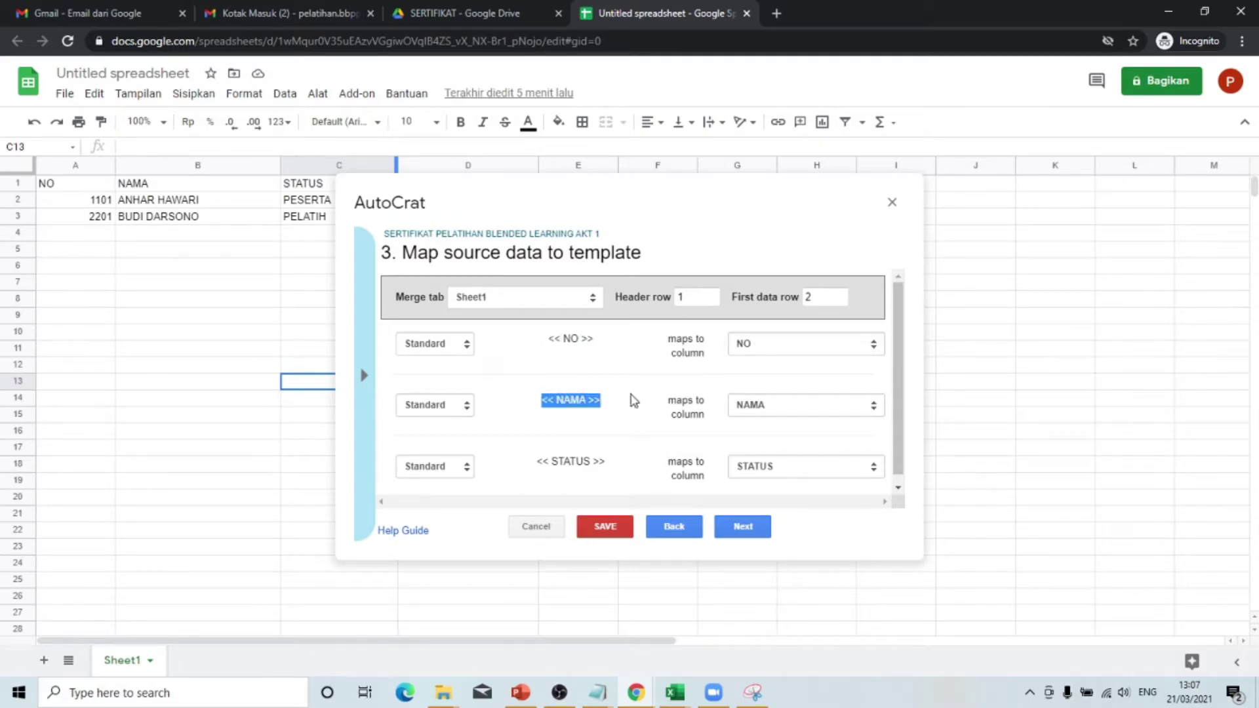
scroll(570, 441, down, 1)
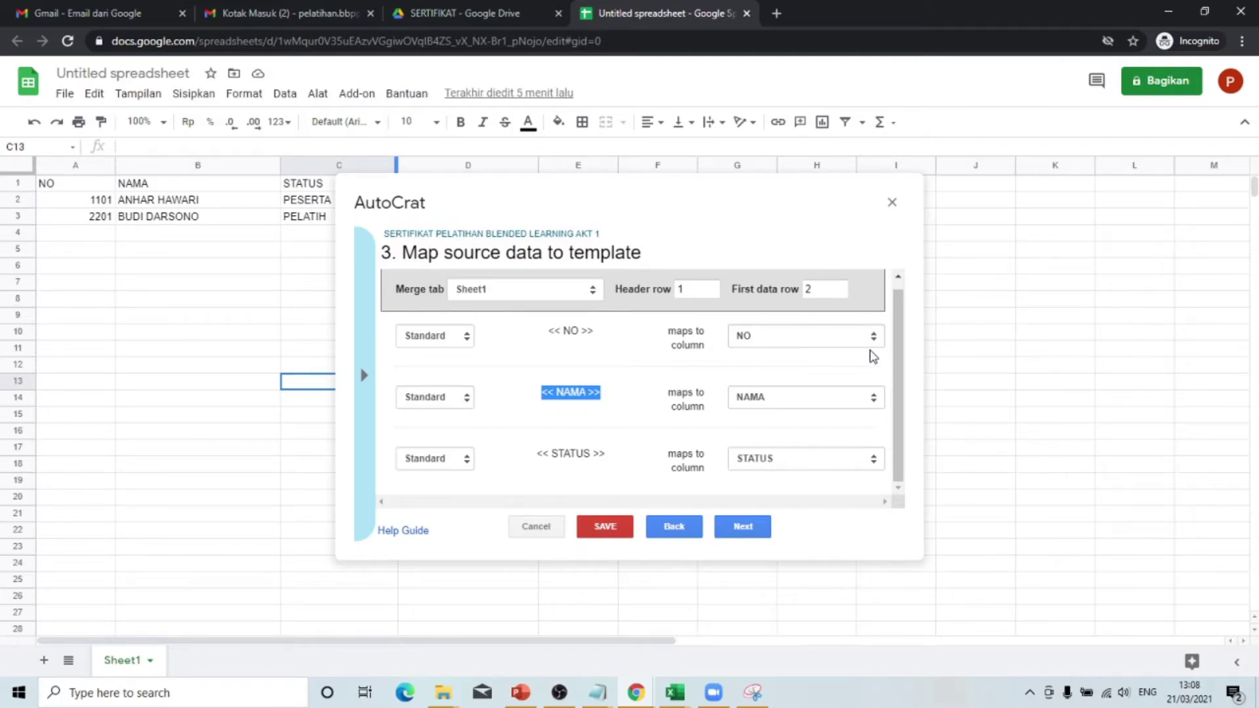
click(837, 344)
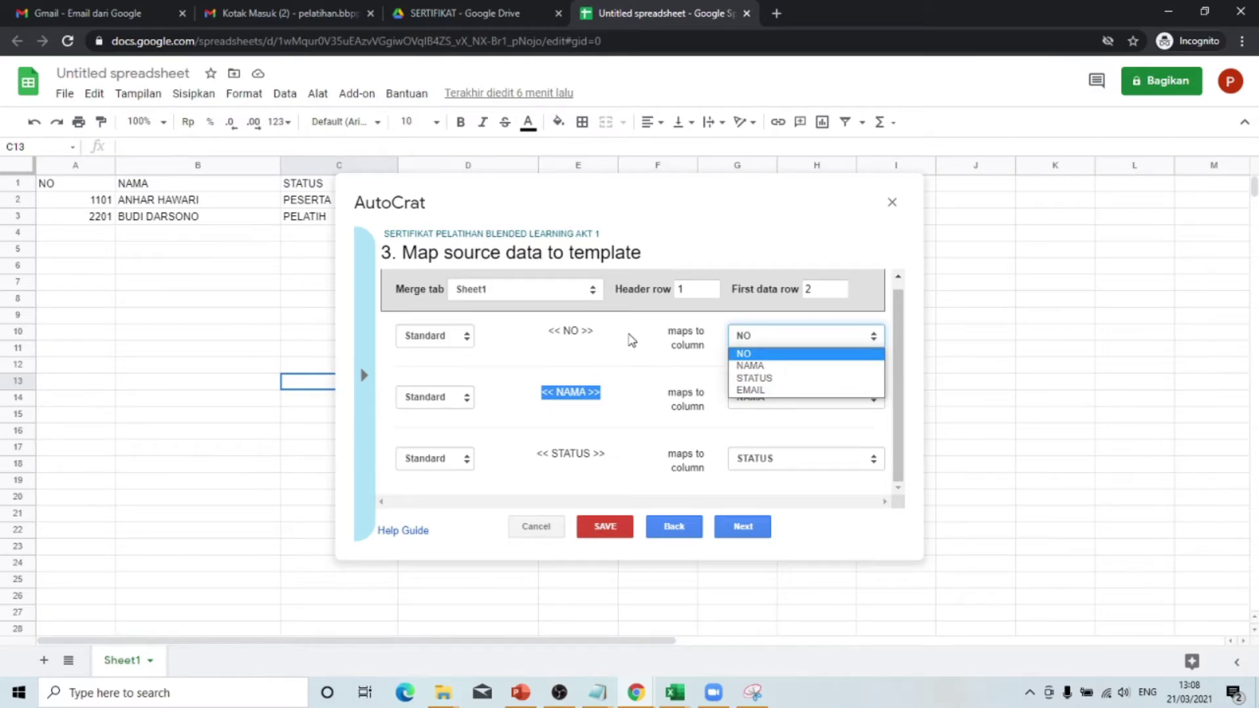
click(632, 340)
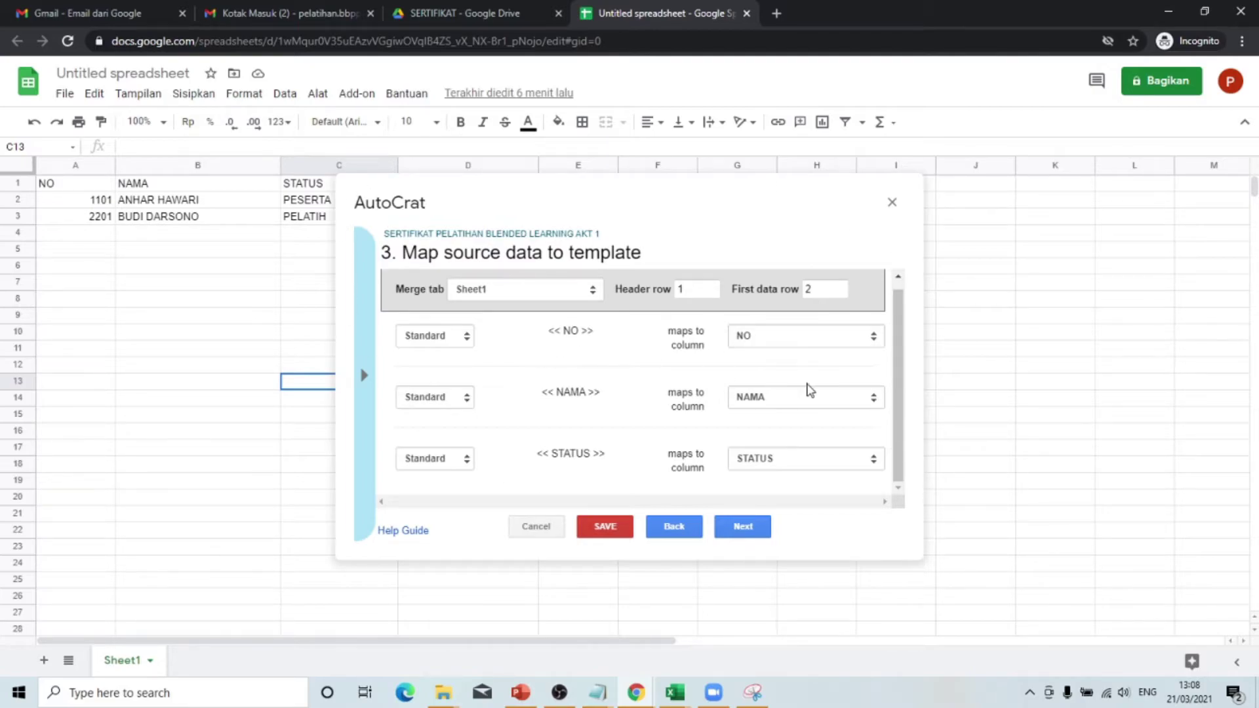
click(741, 529)
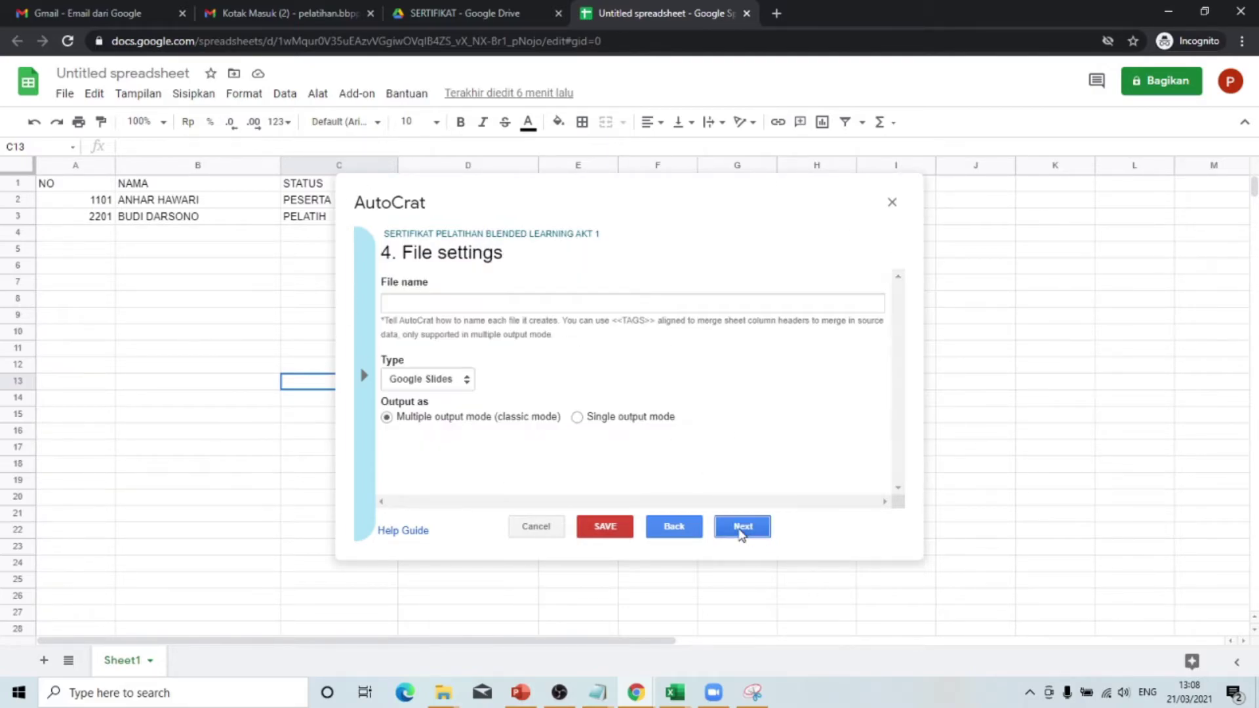
- Set the output file name to 'SERTIFIKAT ATAS NAMA - <<NAMA>>'
click(434, 307)
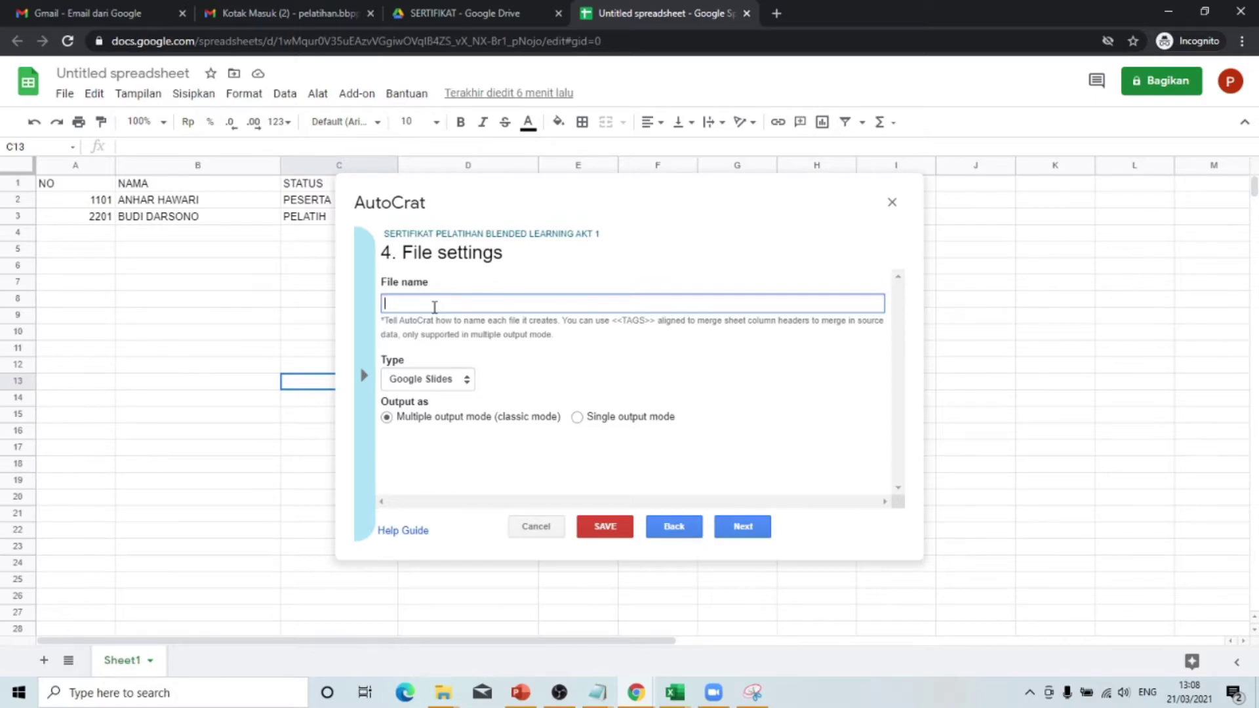
text(ERTIFIKAT ATAS NAMA - <<NAMA>>)
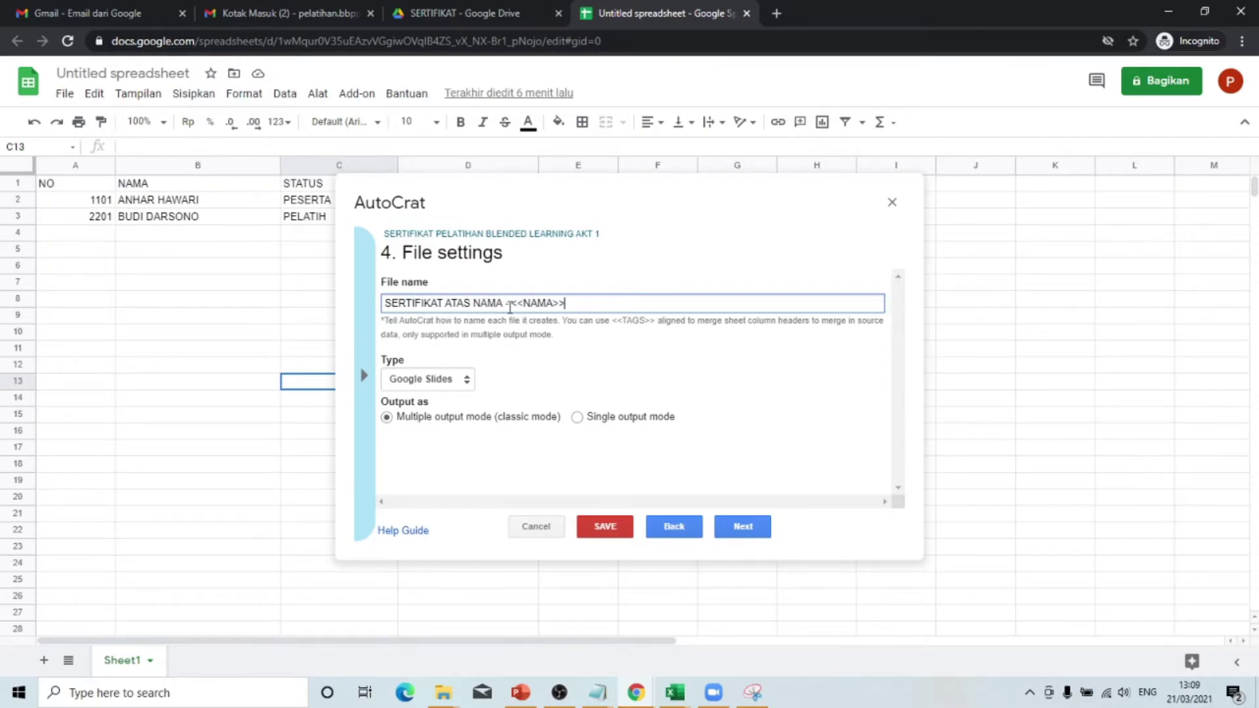
drag(513, 302, 573, 304)
click(520, 303)
drag(512, 304, 582, 305)
click(623, 365)
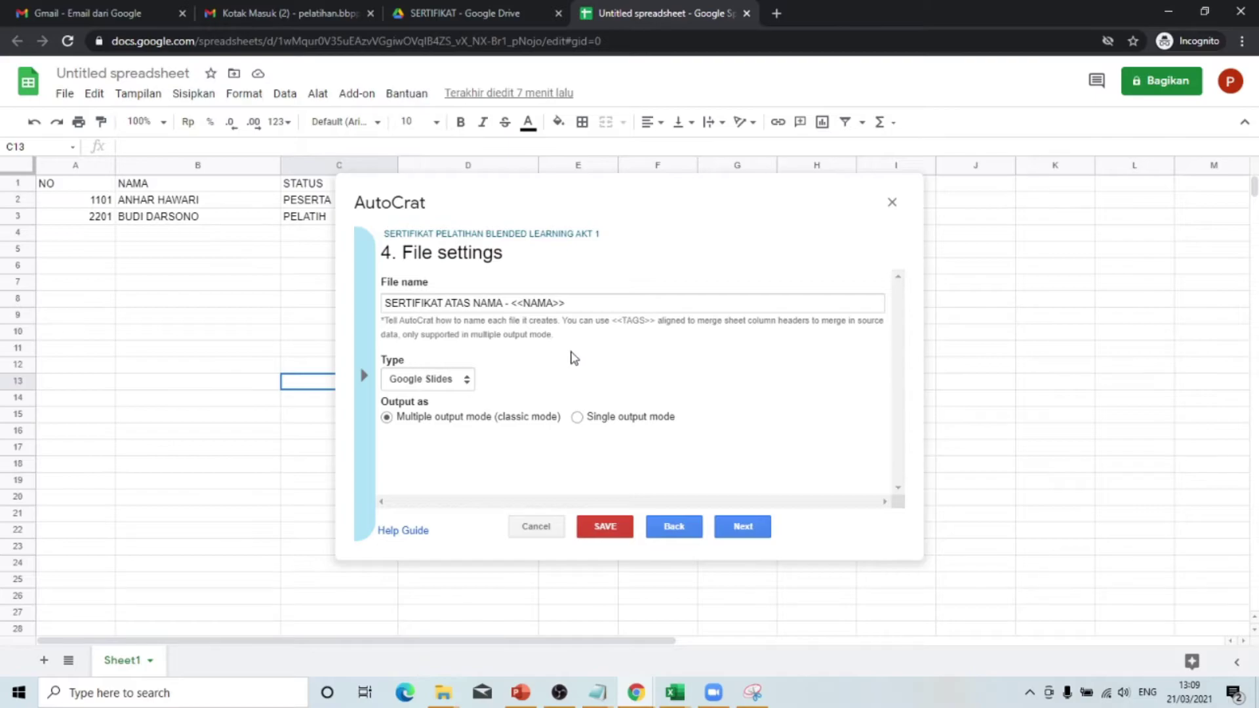
- Choose PDF as the output file type and continue
click(467, 380)
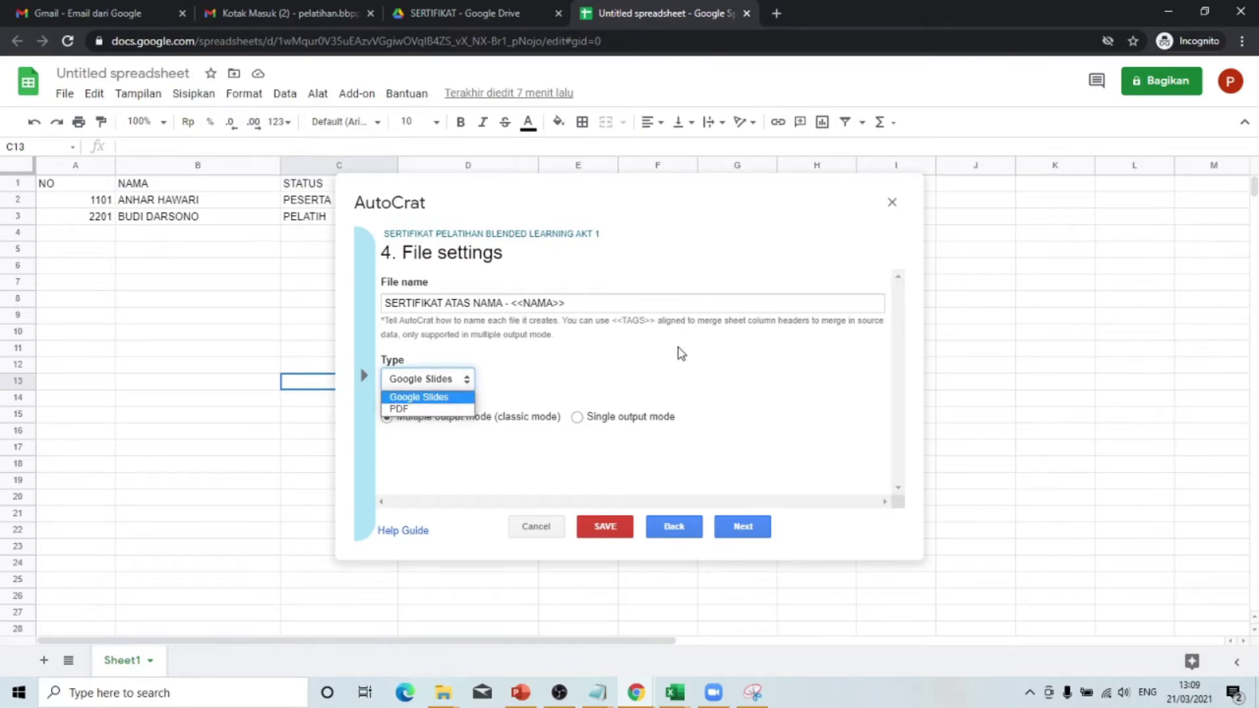
click(418, 408)
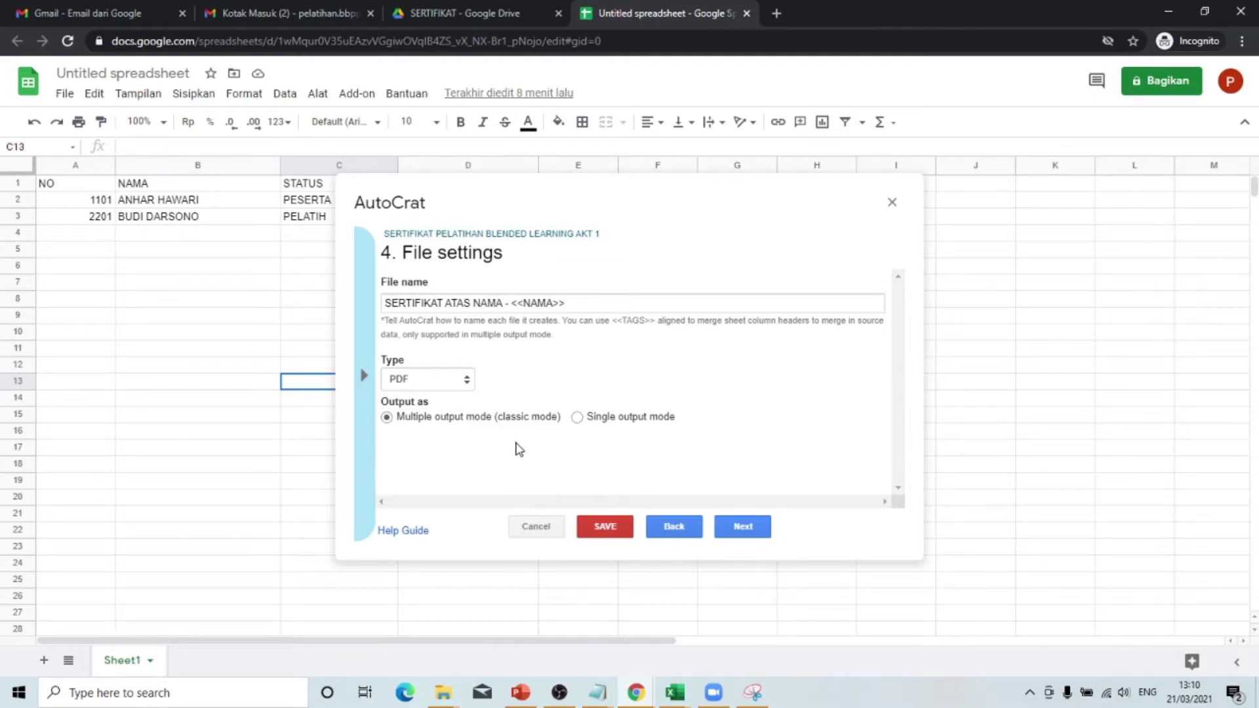
click(750, 529)
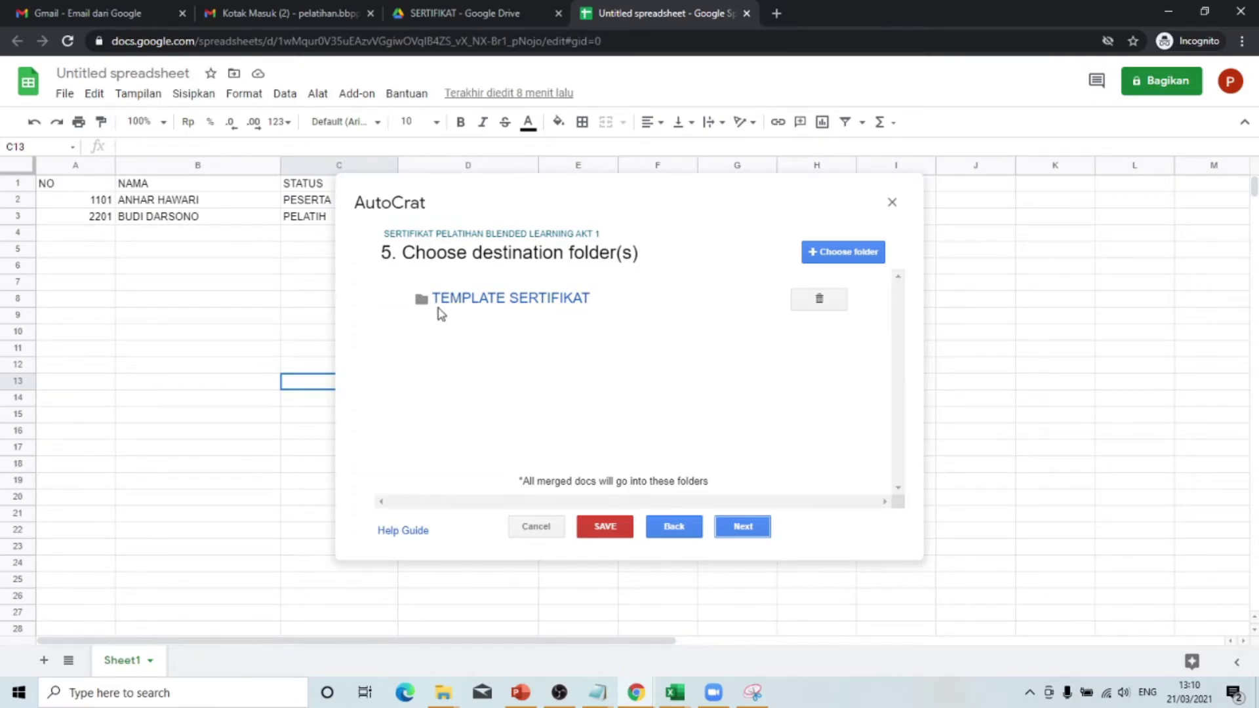
- Delete and confirm removal of the TEMPLATE SERTIFIKAT folder, then browse Drive for a new folder
mouse_move(487, 302)
click(820, 300)
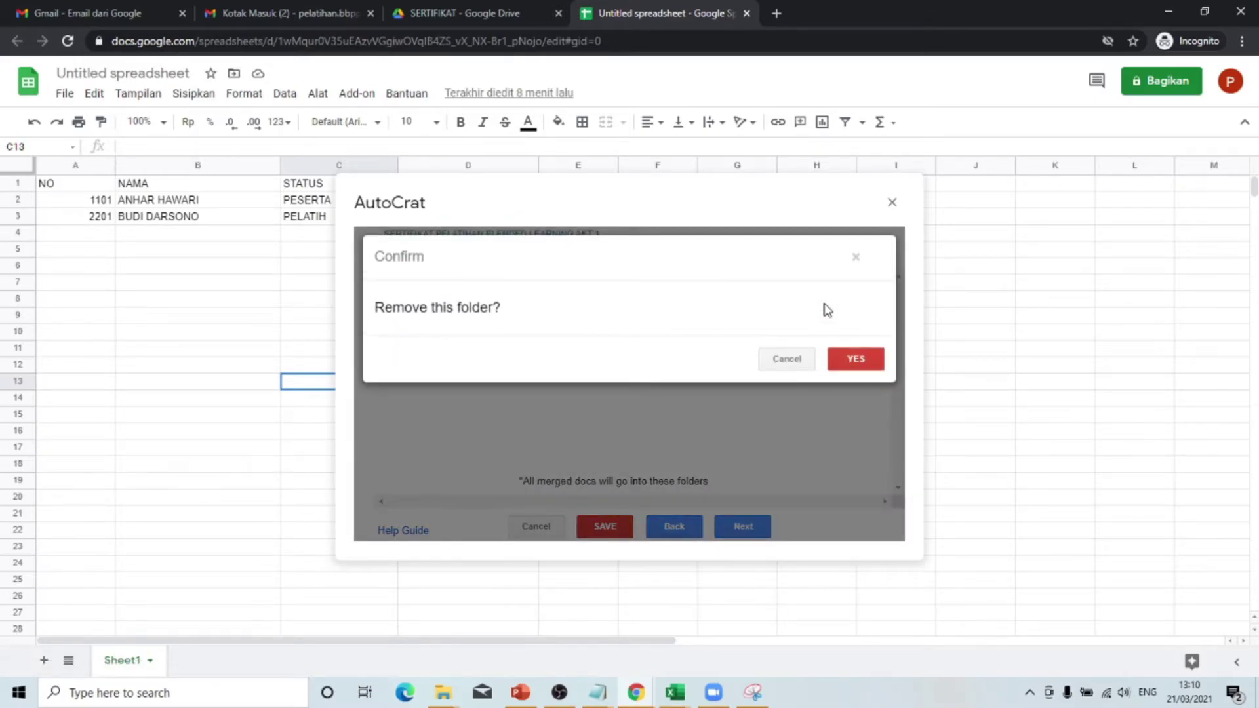
click(843, 360)
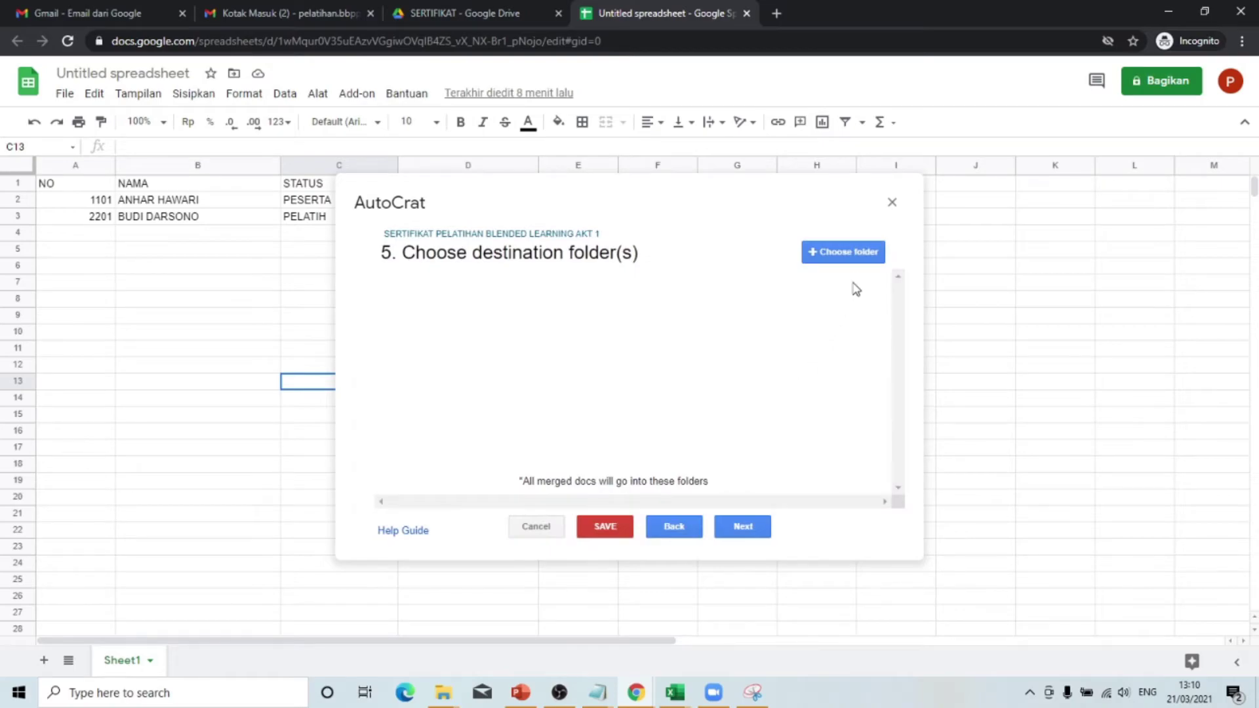
click(851, 255)
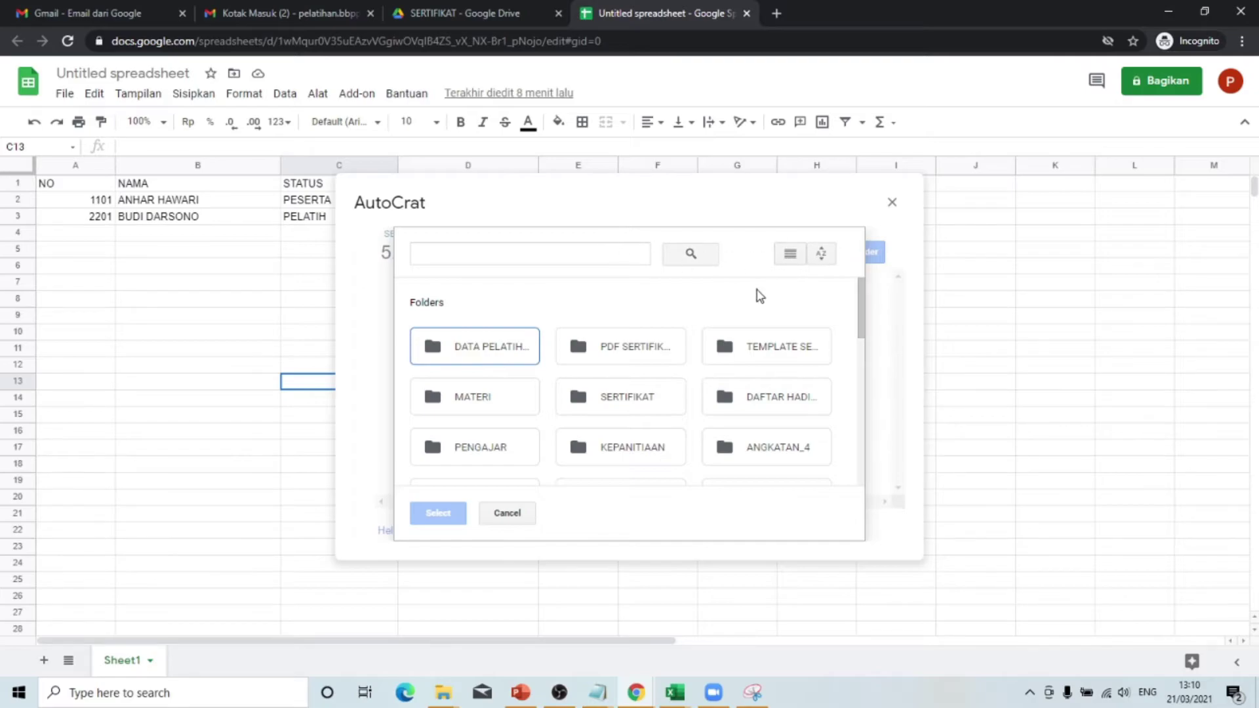
- Switch the folder picker to list view and search for ANGKATAN_1
scroll(522, 427, down, 3)
scroll(524, 426, up, 2)
scroll(524, 427, up, 1)
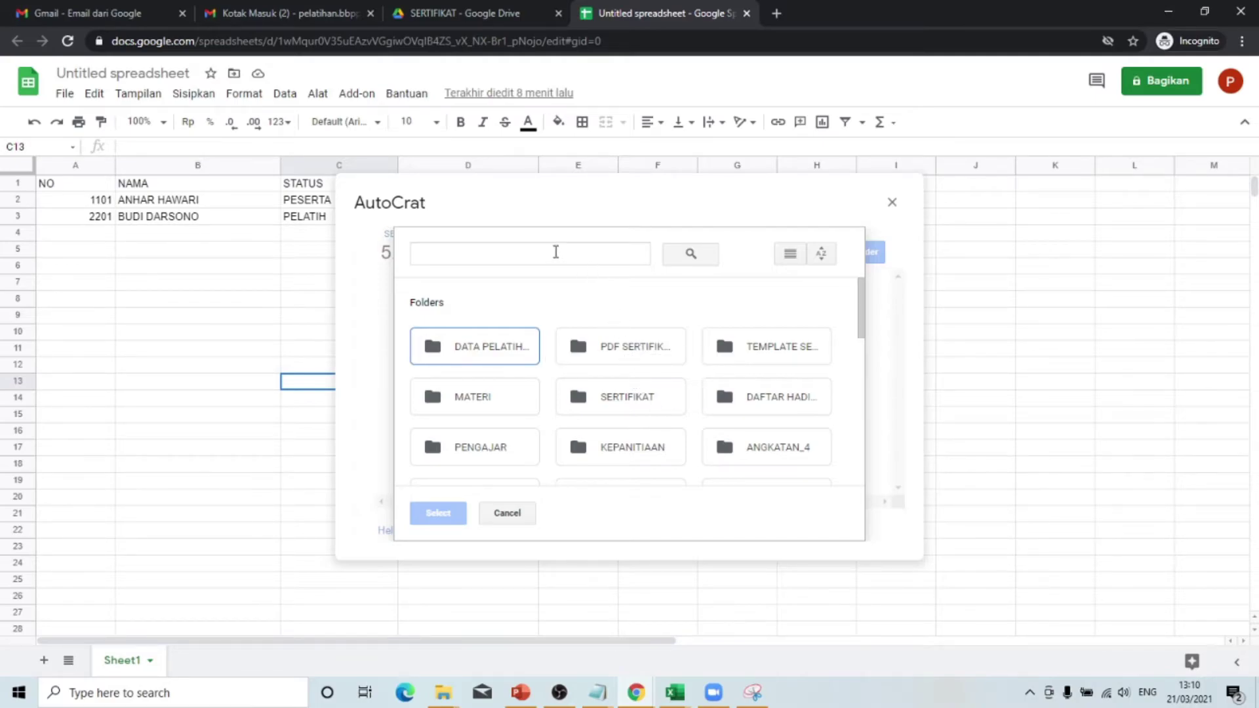
scroll(739, 398, down, 2)
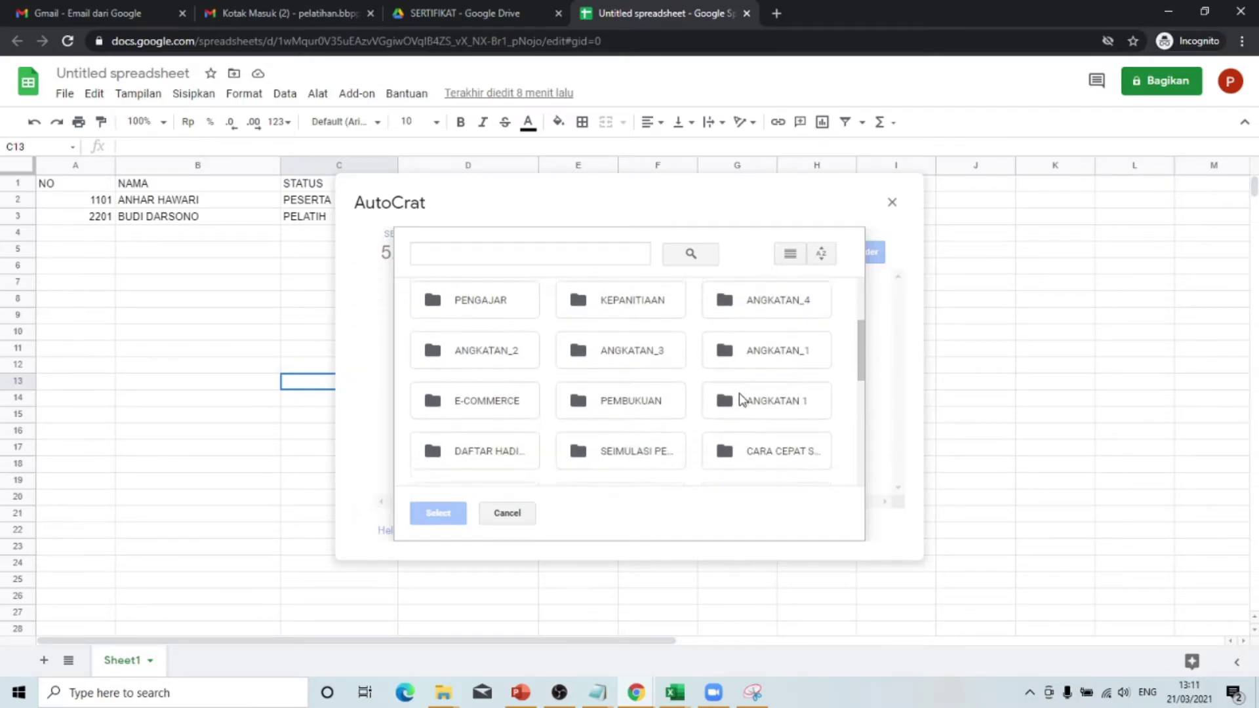
scroll(739, 396, up, 1)
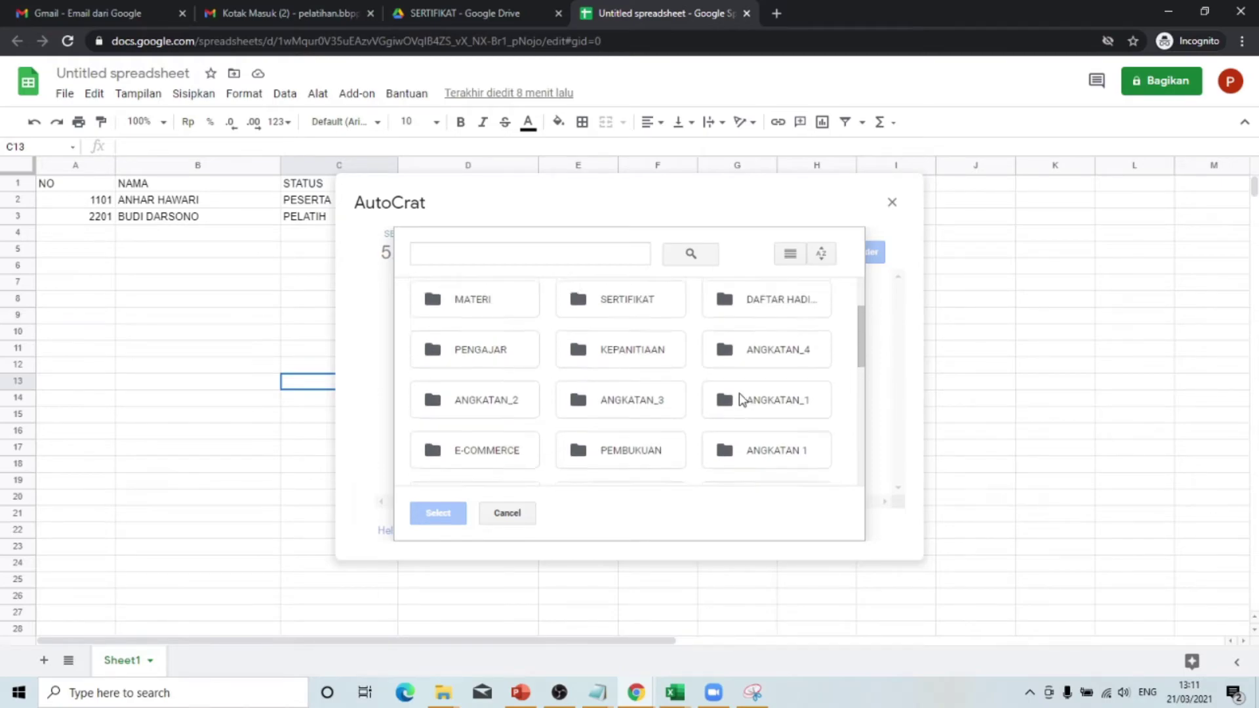
click(795, 255)
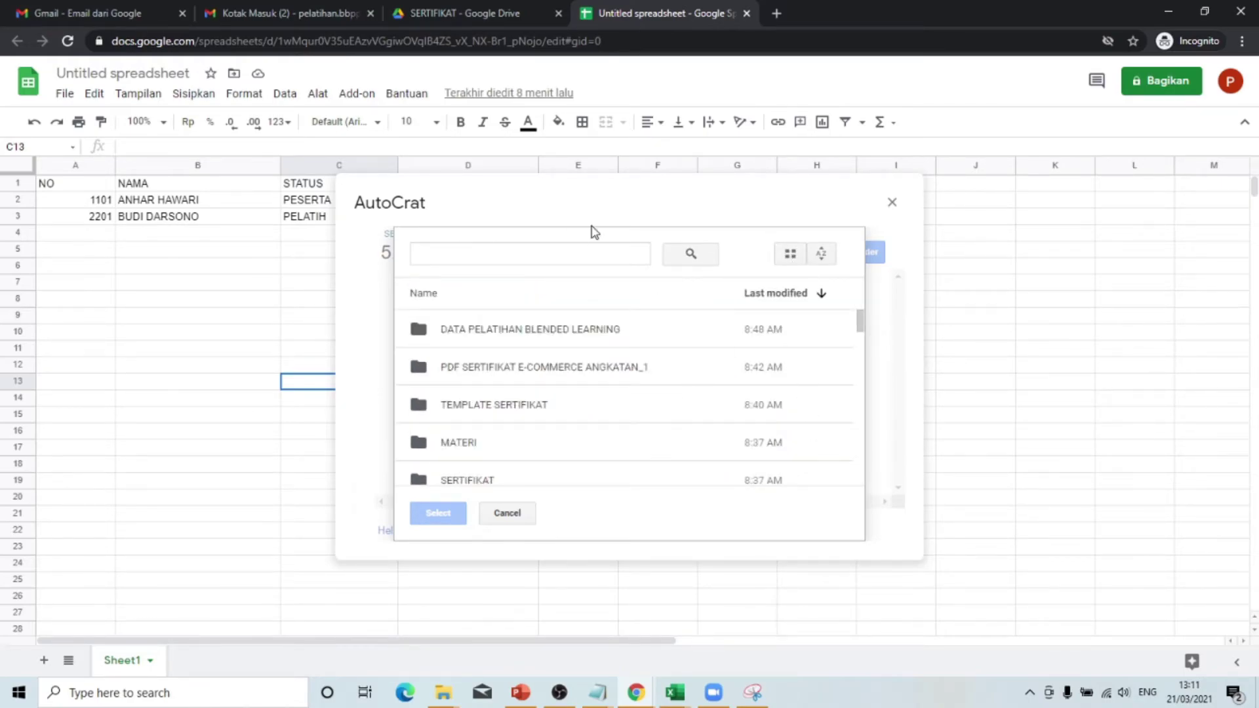
click(518, 257)
text(ANG)
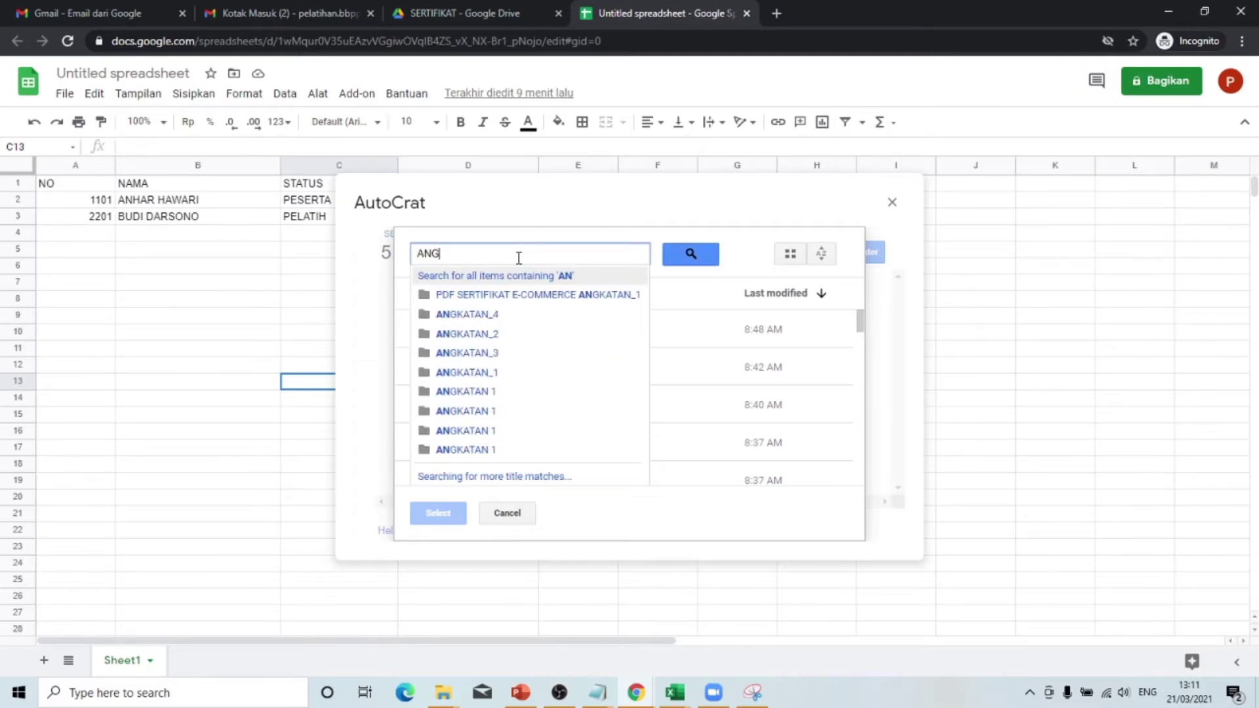
text(KATAN)
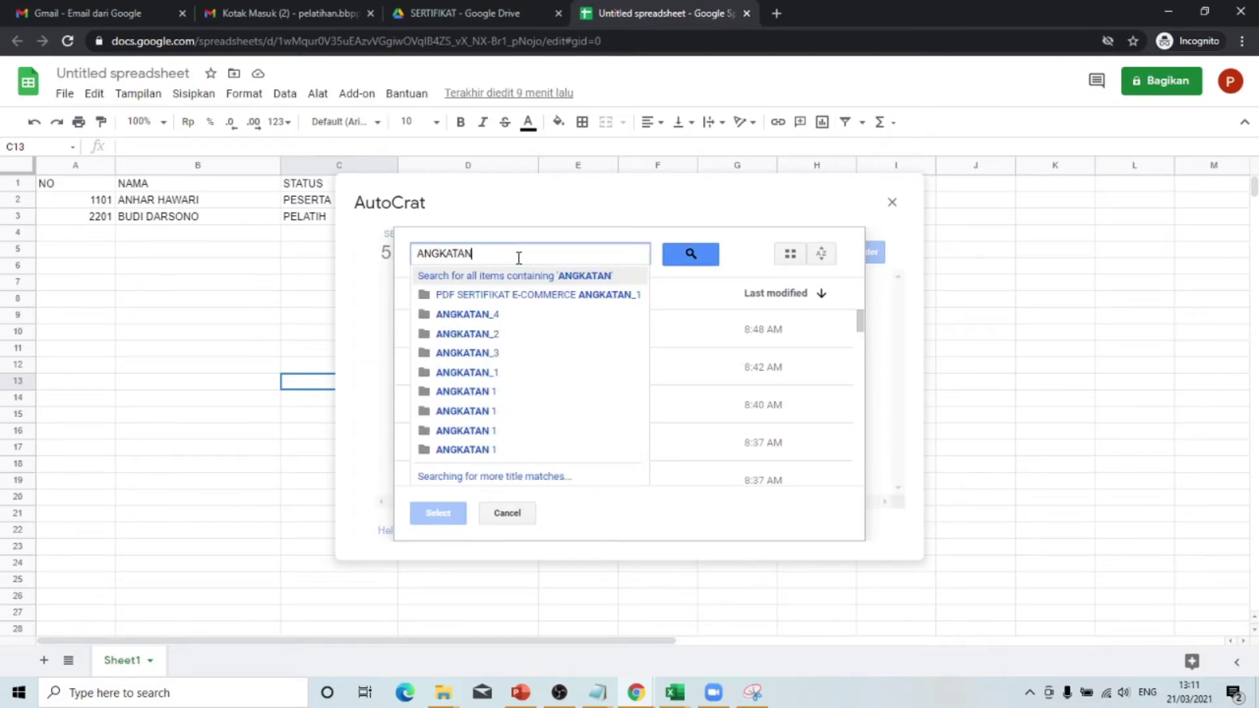
text(_1)
click(753, 246)
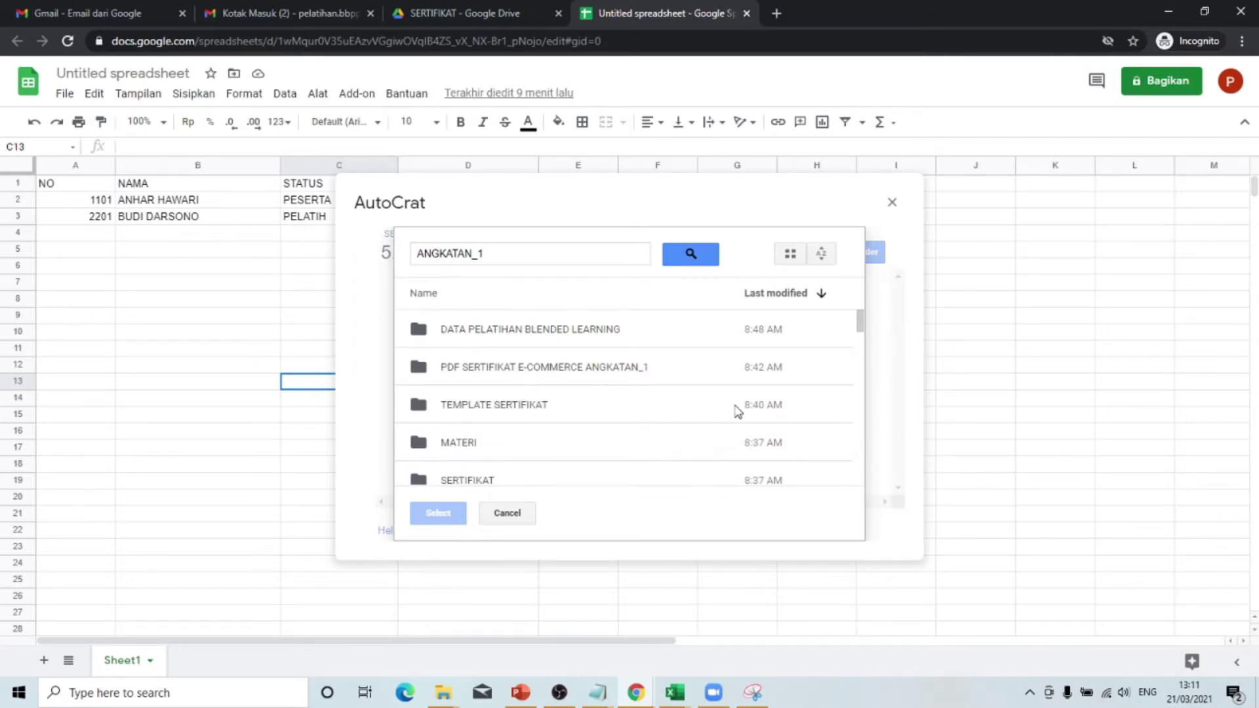
- Select PDF SERTIFIKAT E-COMMERCE ANGKATAN_1 as the destination folder and continue
click(576, 372)
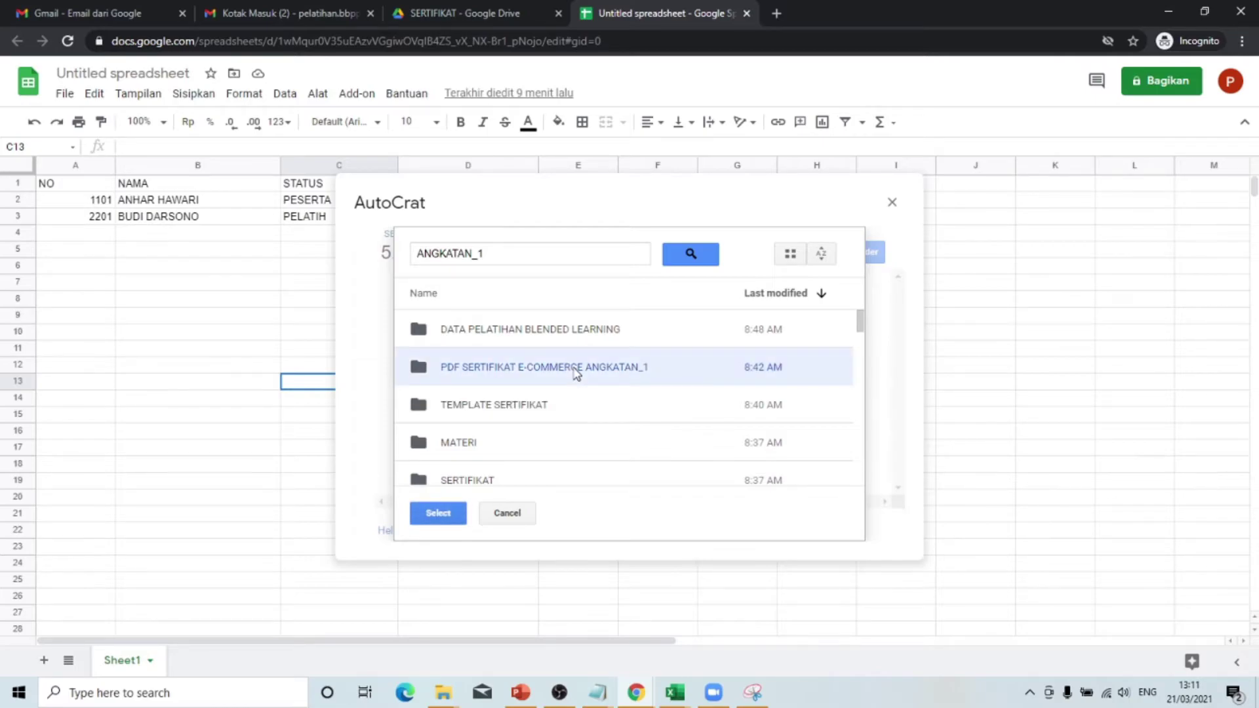
click(440, 514)
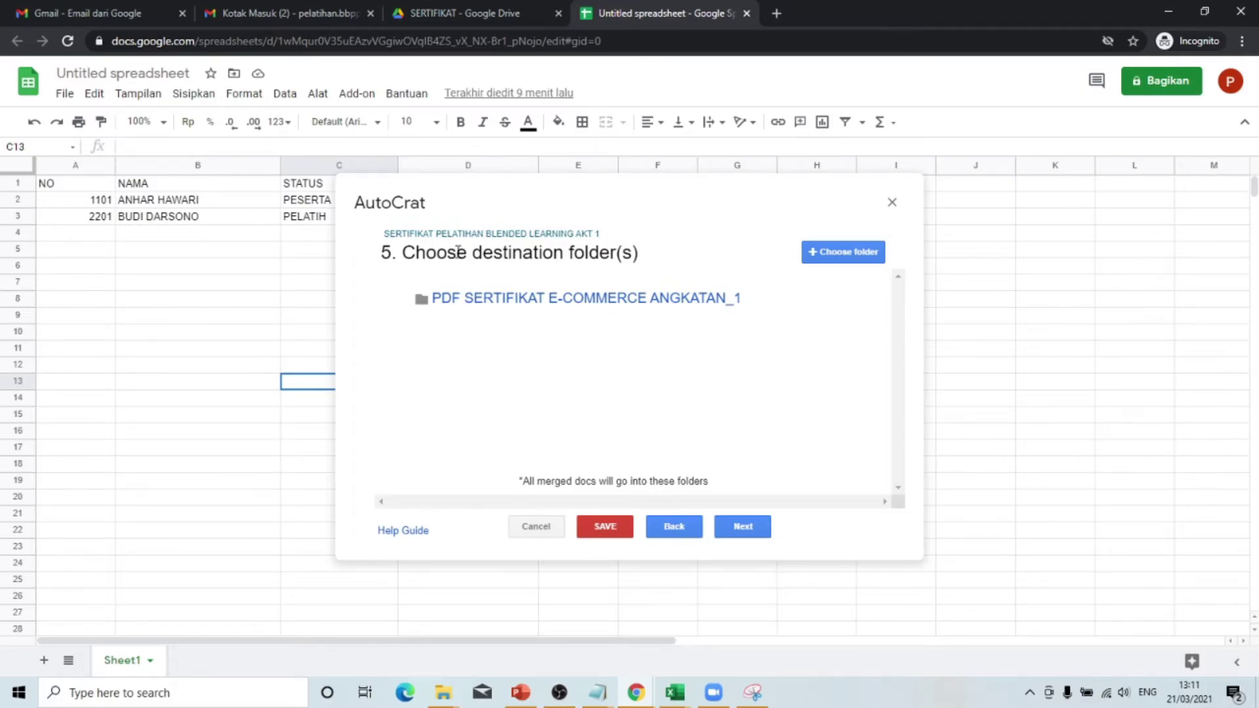
drag(476, 252, 565, 254)
click(542, 343)
click(755, 531)
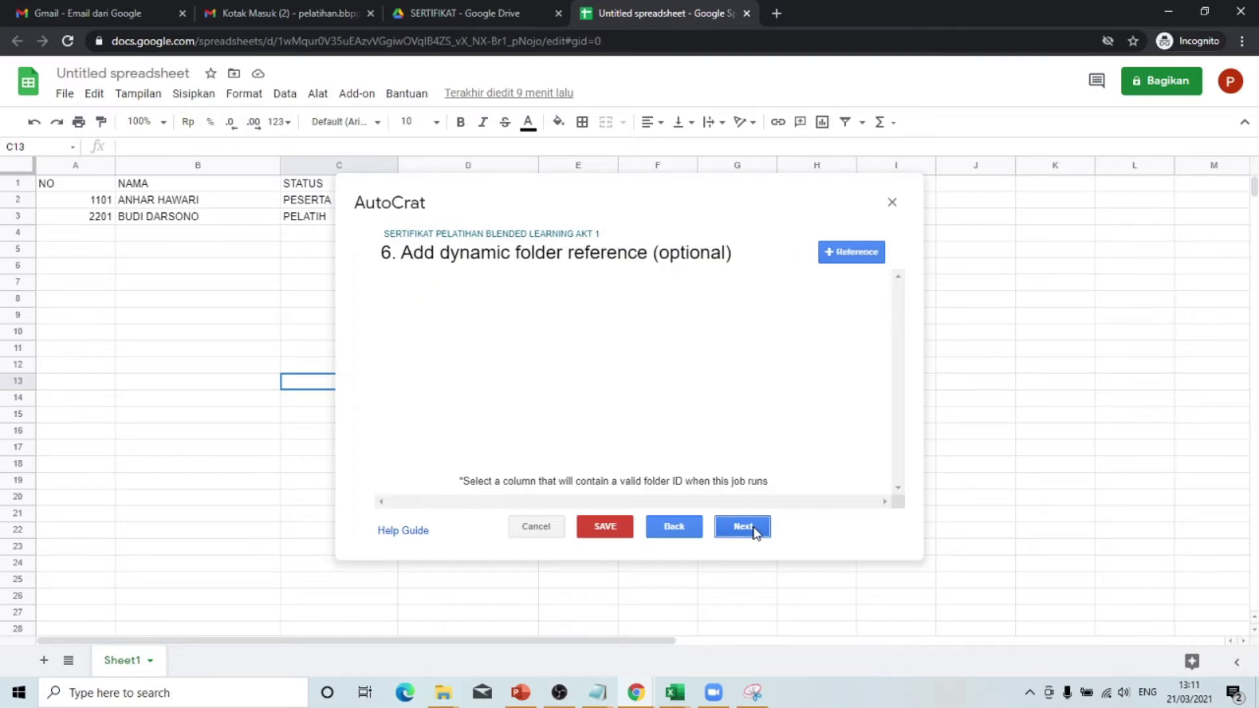
- Skip the dynamic folder reference and merge condition steps without changes
click(755, 531)
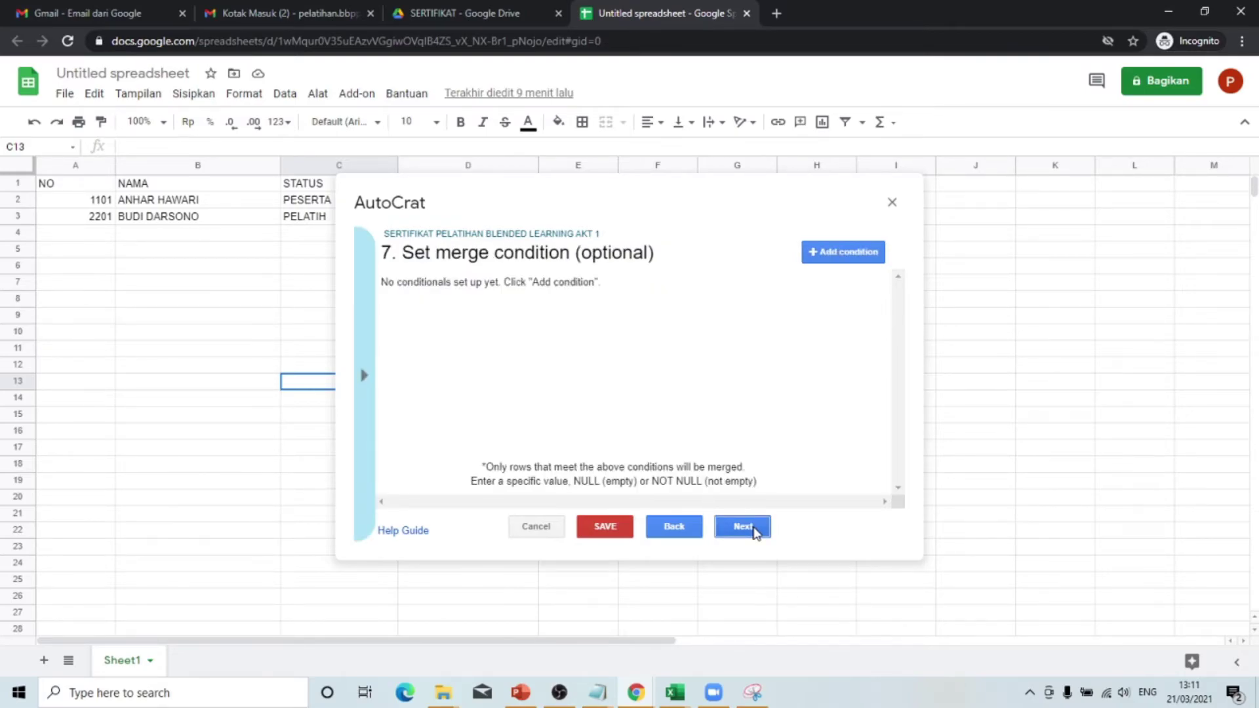
click(755, 530)
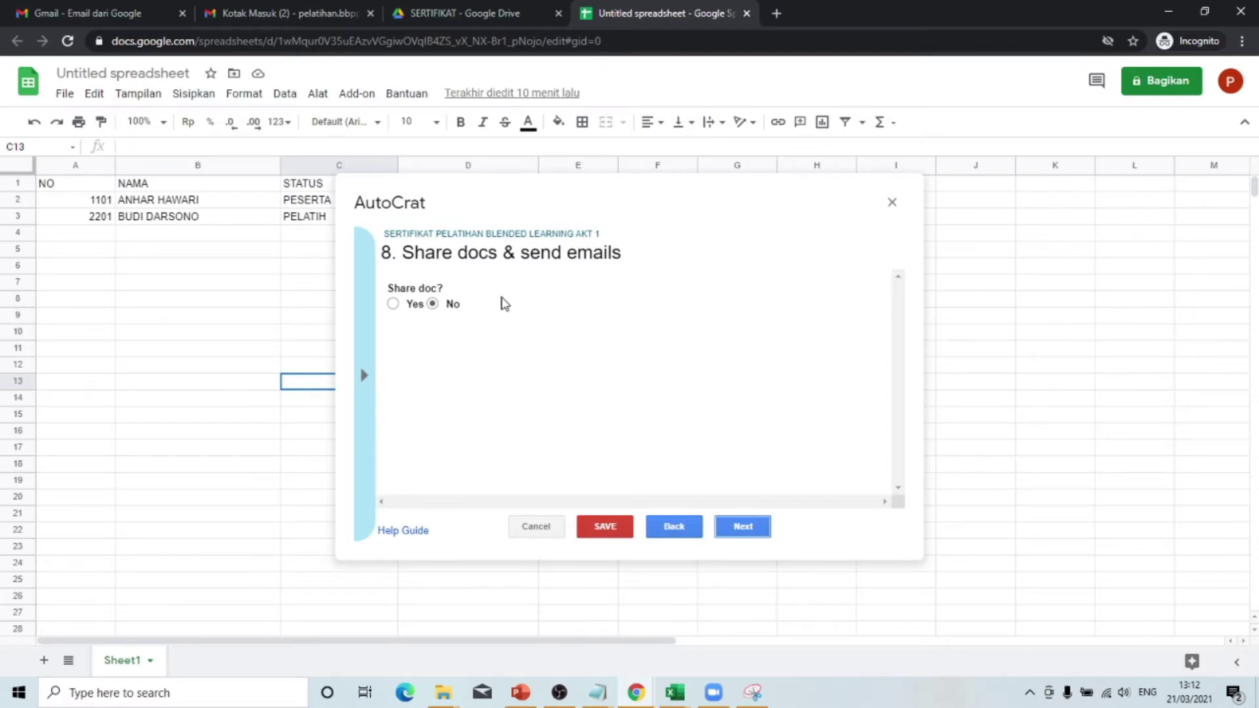
click(393, 304)
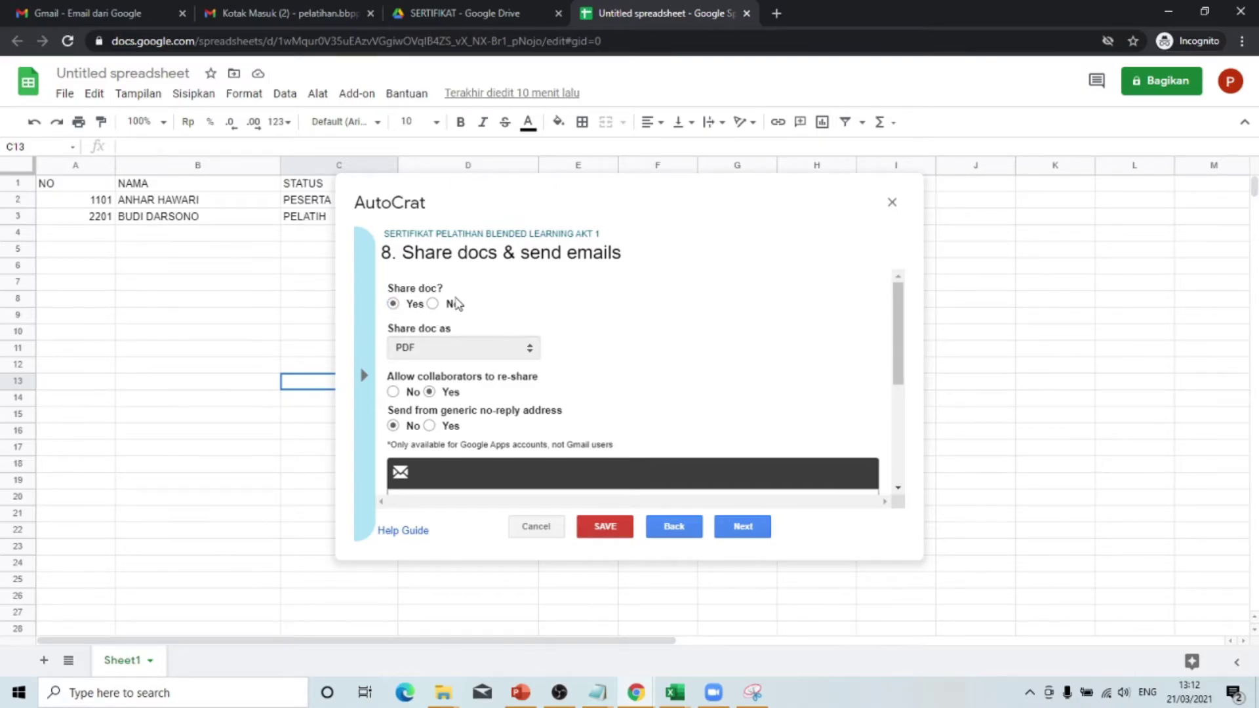
click(453, 305)
- Set Share doc? to Yes for the generated certificates
click(410, 305)
scroll(641, 290, down, 2)
scroll(641, 291, up, 2)
scroll(641, 363, down, 1)
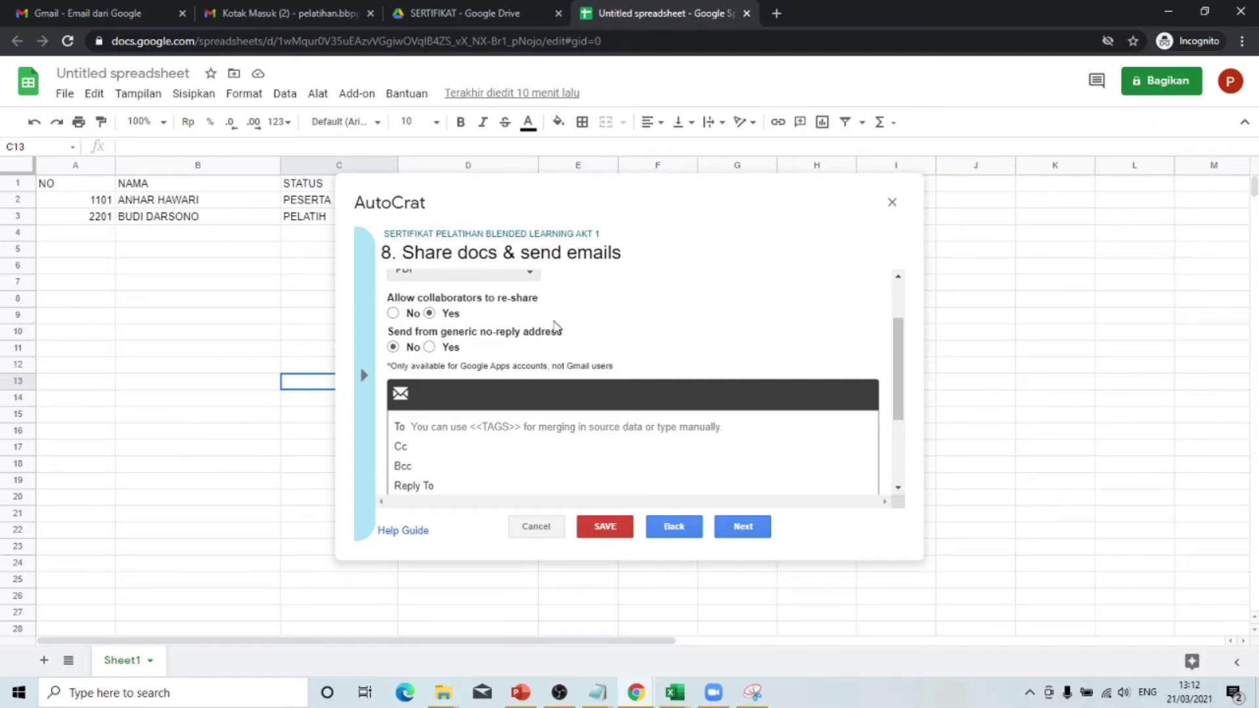
scroll(472, 339, down, 1)
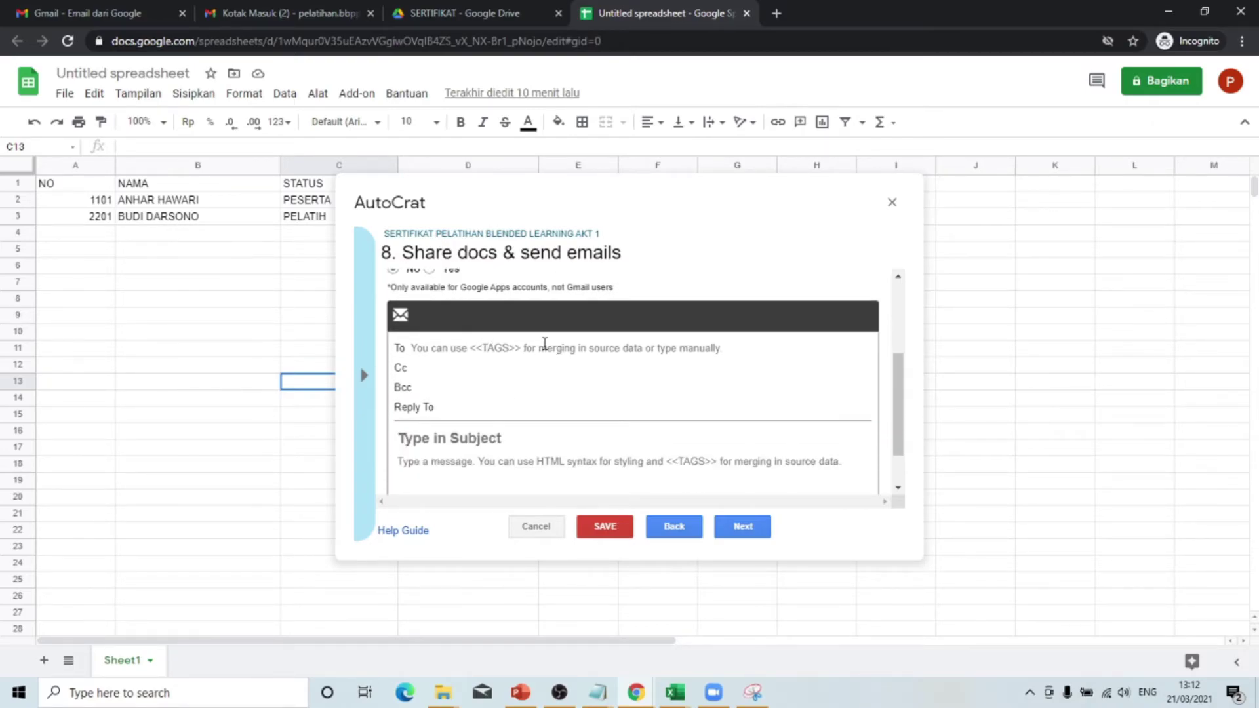
- Enter <<EMAIL>> as the email recipient, leaving Cc, Bcc and Reply To empty
click(540, 351)
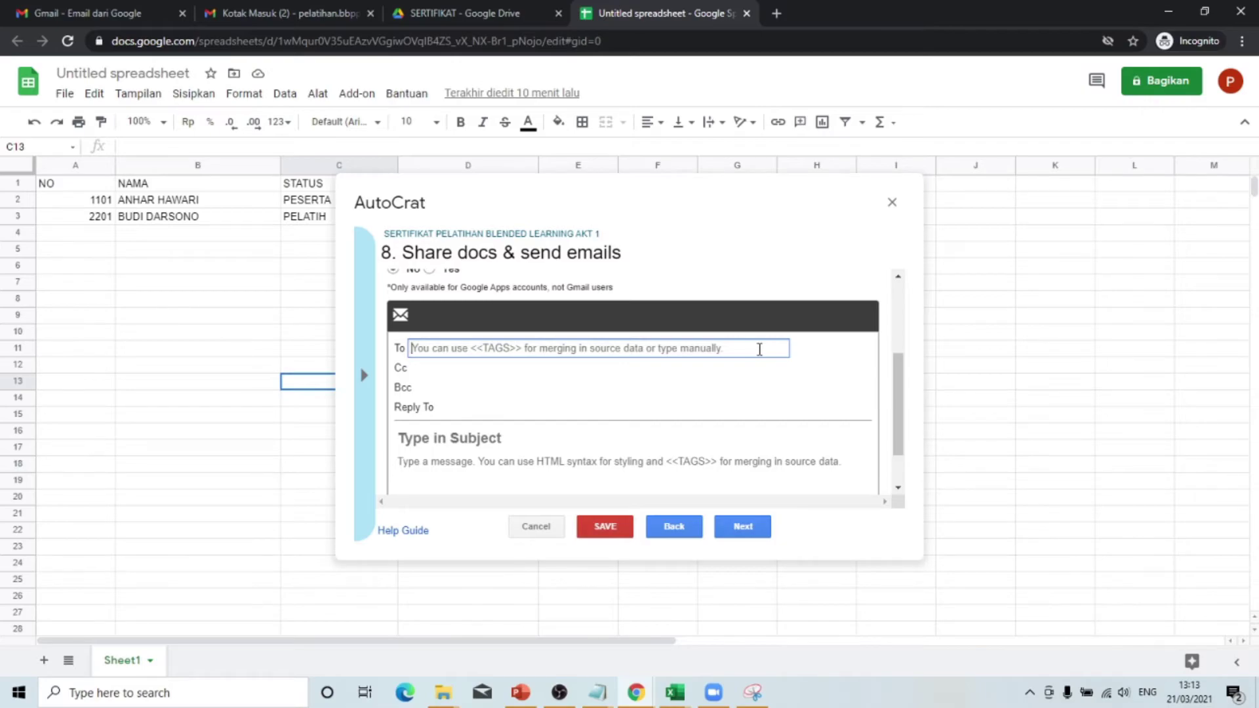
text(<<EMAIL>>)
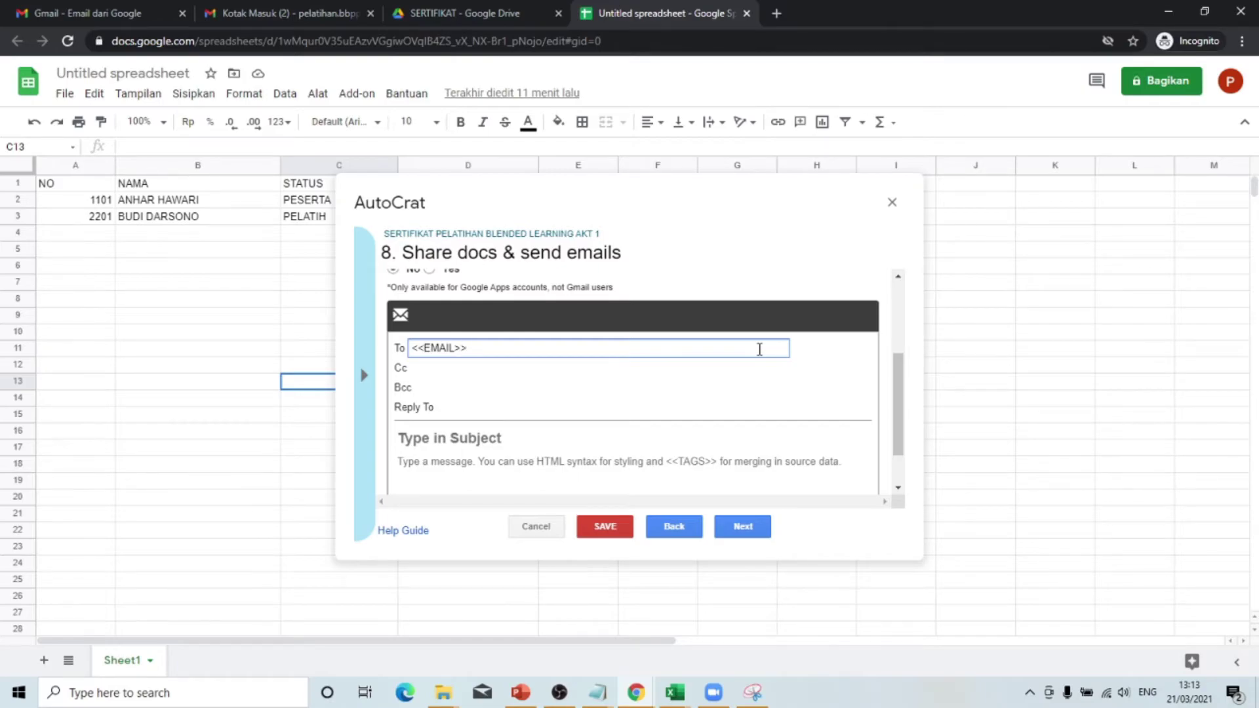
click(454, 369)
click(439, 392)
click(474, 410)
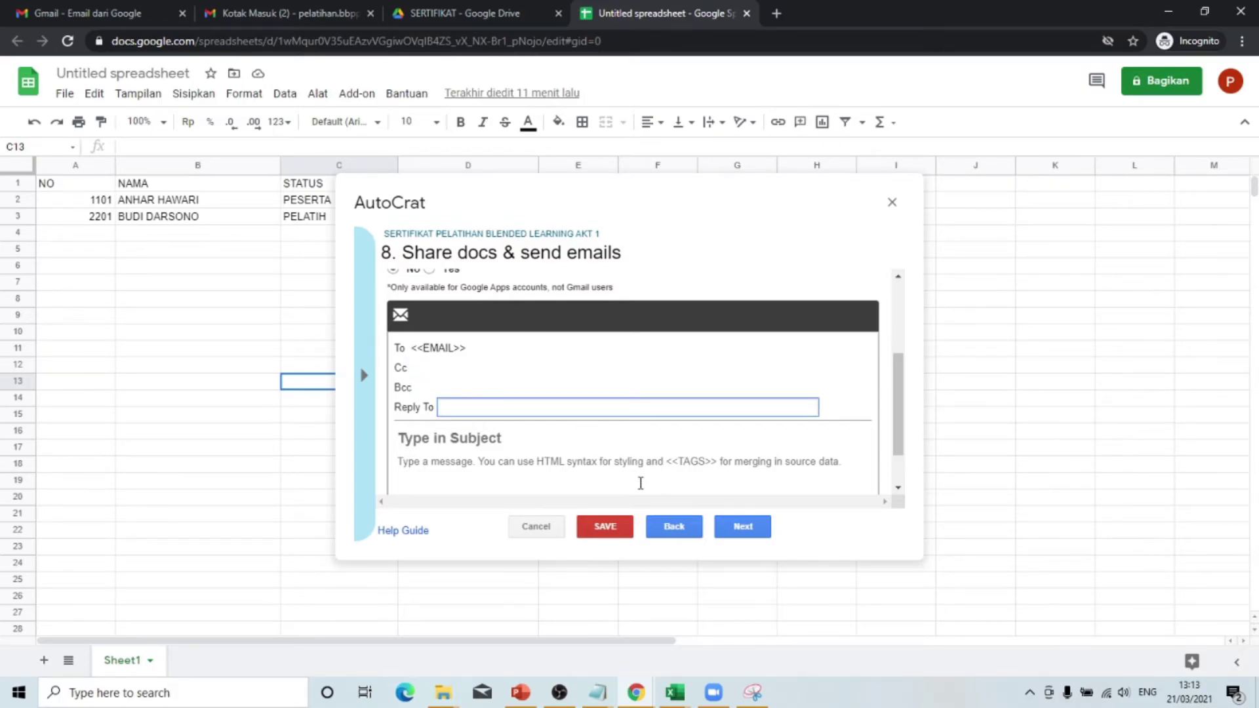
click(464, 439)
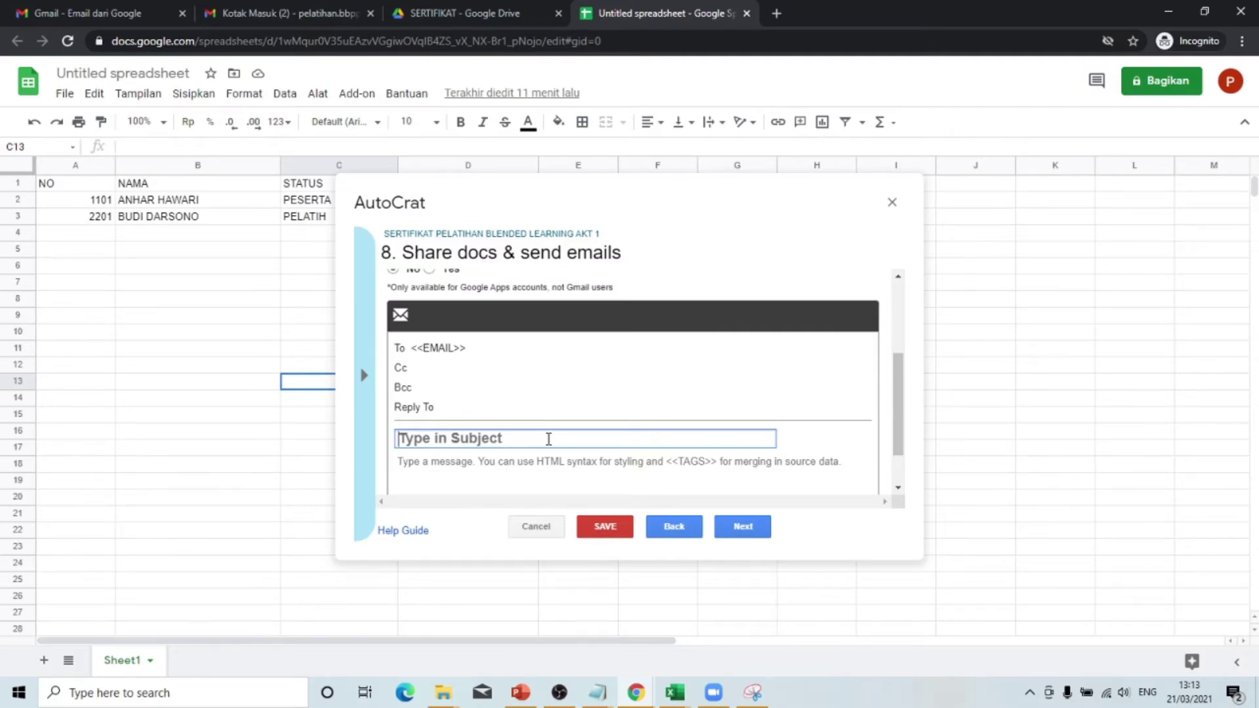
- Enter SERTIFIKAT PELATIHAN E-COMMERCE as the email subject
text(S)
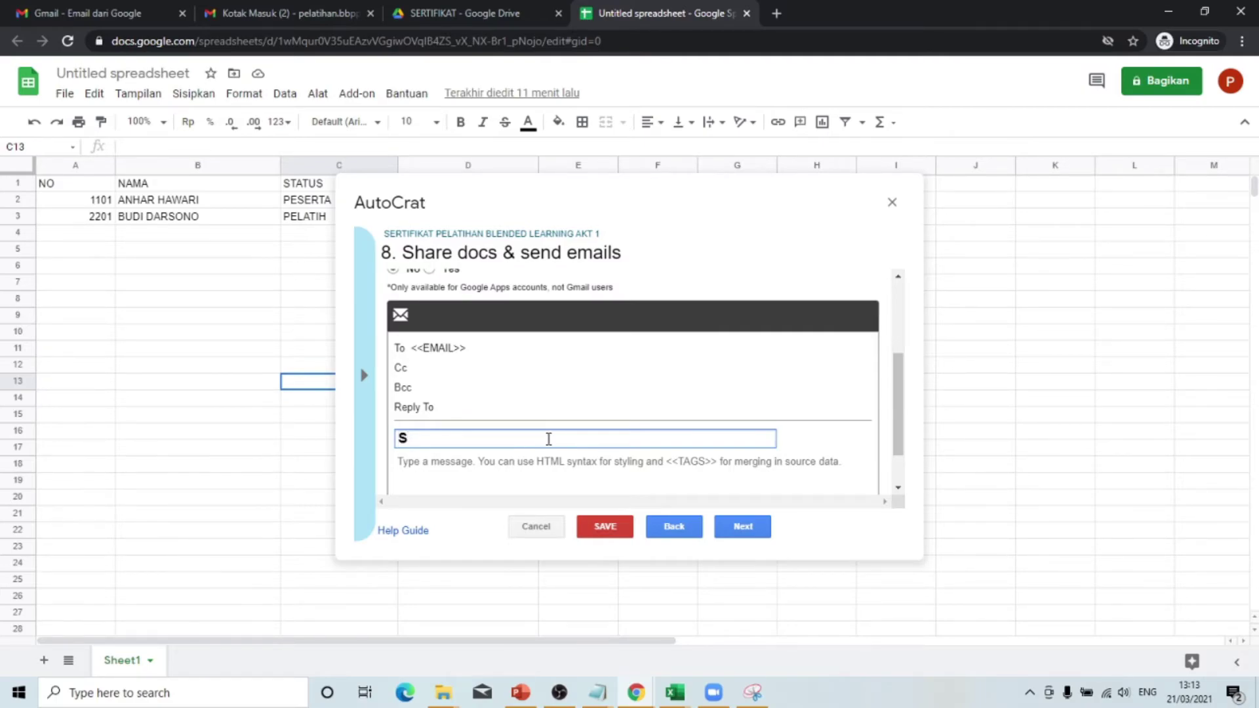
text(ERTIFIKAT PEL)
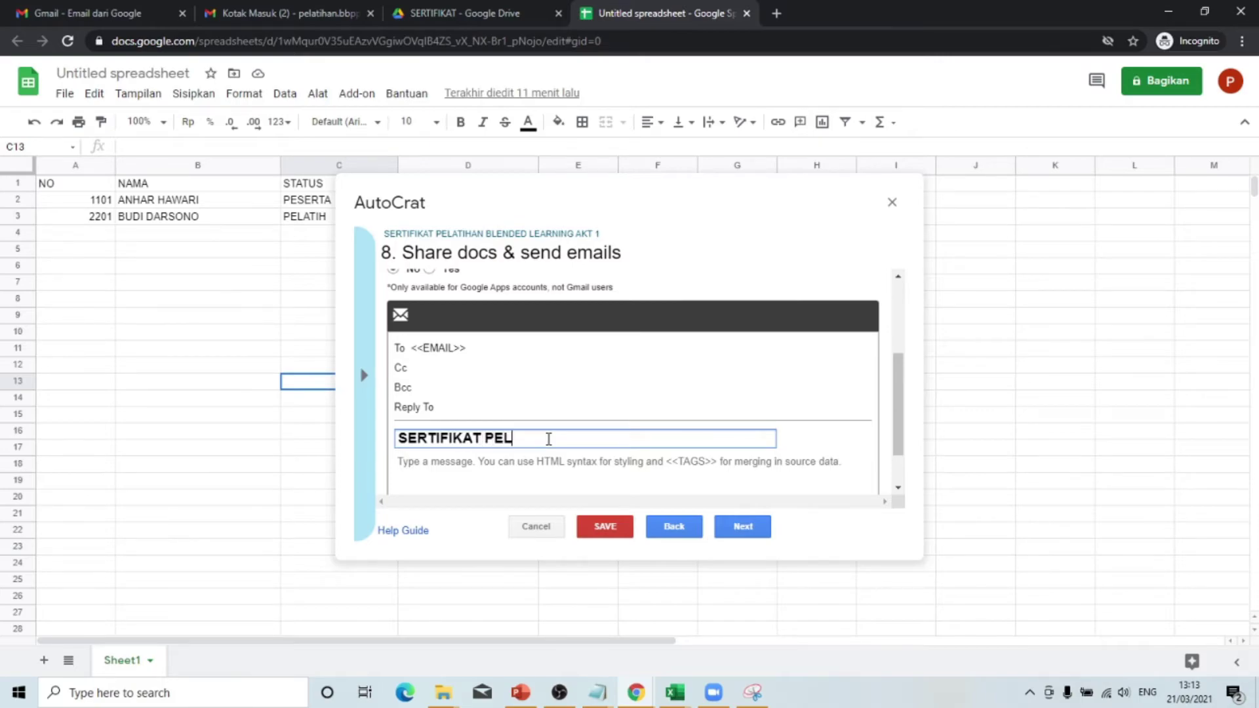
text(ATIHAN E-COMMERCE)
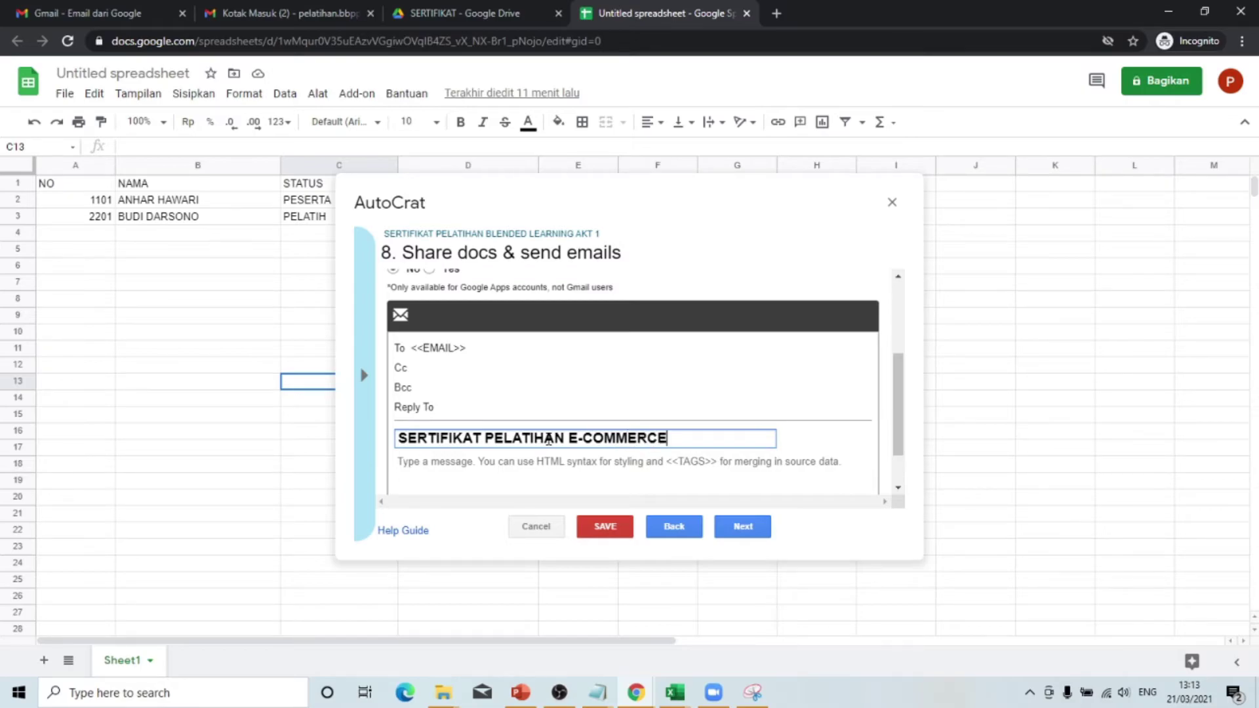
click(799, 470)
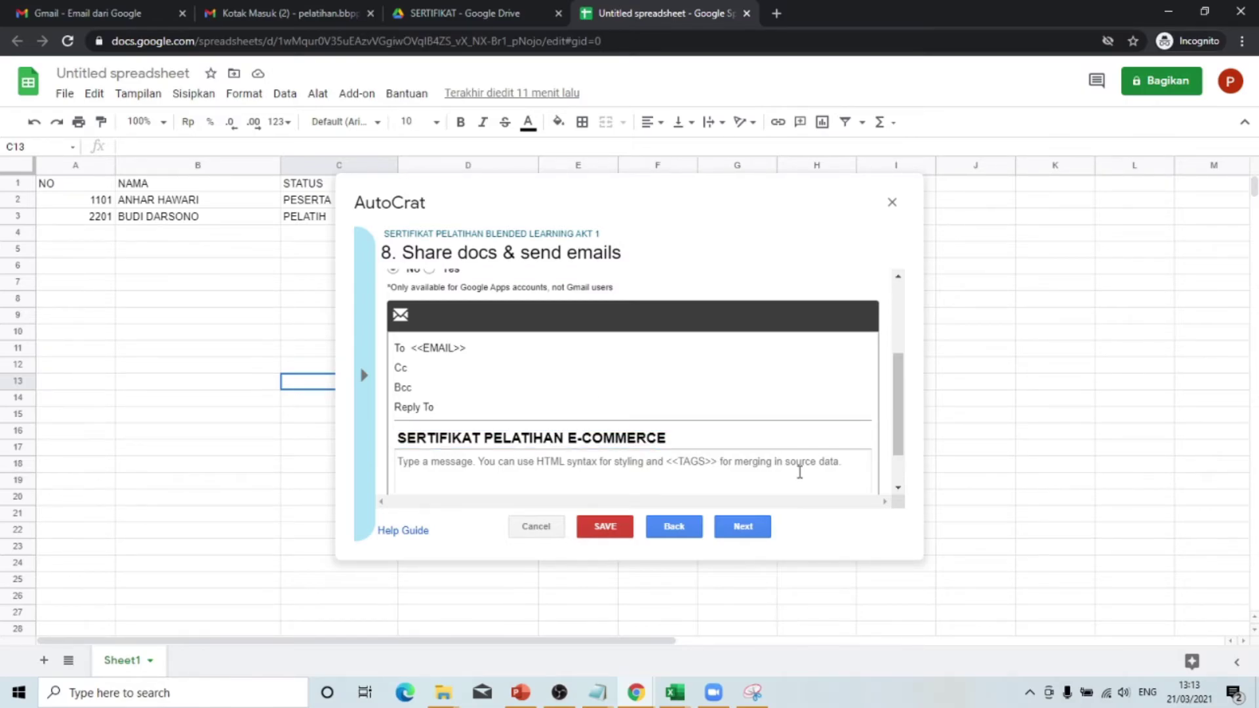
scroll(803, 459, down, 1)
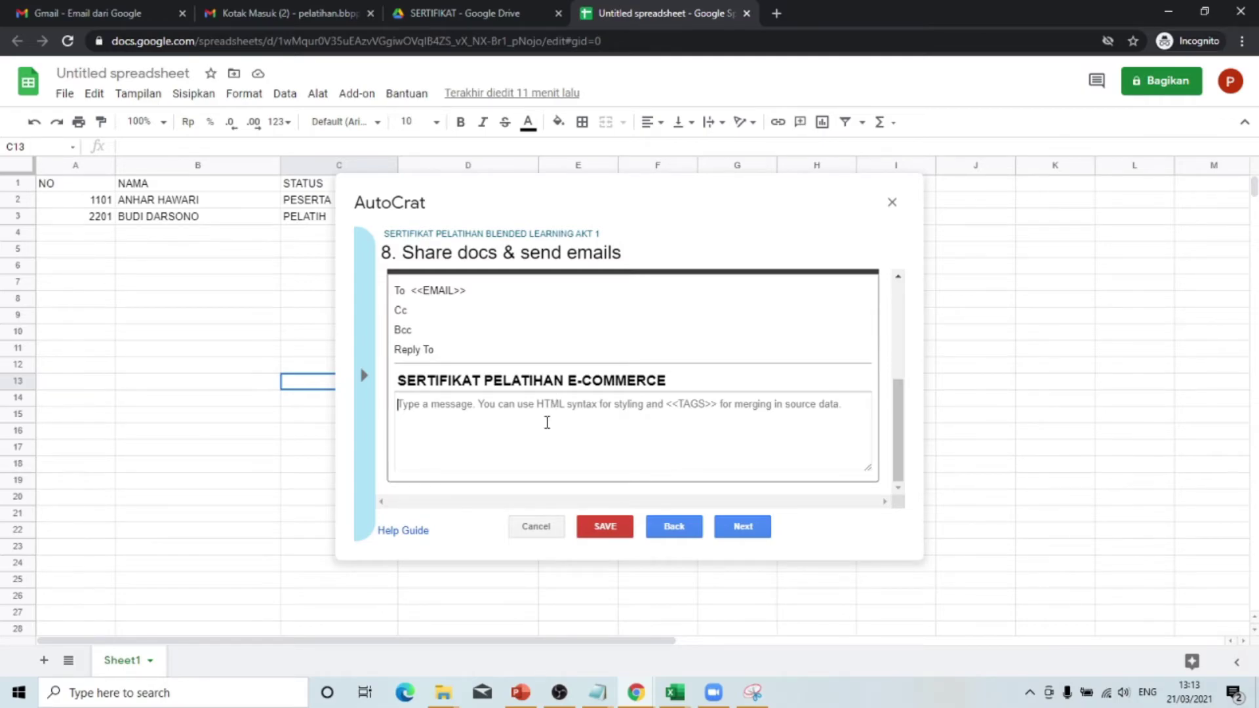
- Write the body 'Terimakasih <<NAMA>> atas partisipasinya sebagai <<STATUS>> dalam pelatihan E-Commerce angkatan 1'
text(Terimakasih)
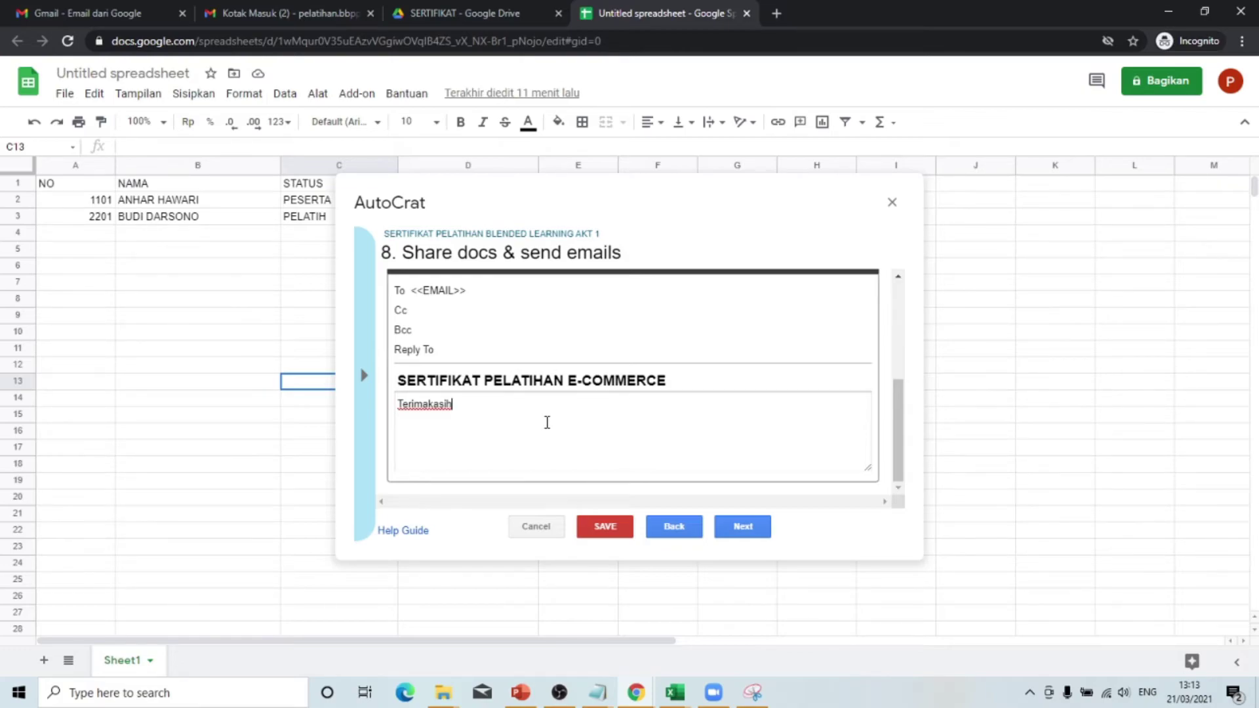
text(<<NAMA>> ATAS)
key(BackSpace)
key(BackSpace)
text(atas partisipasinya sebagai <<S)
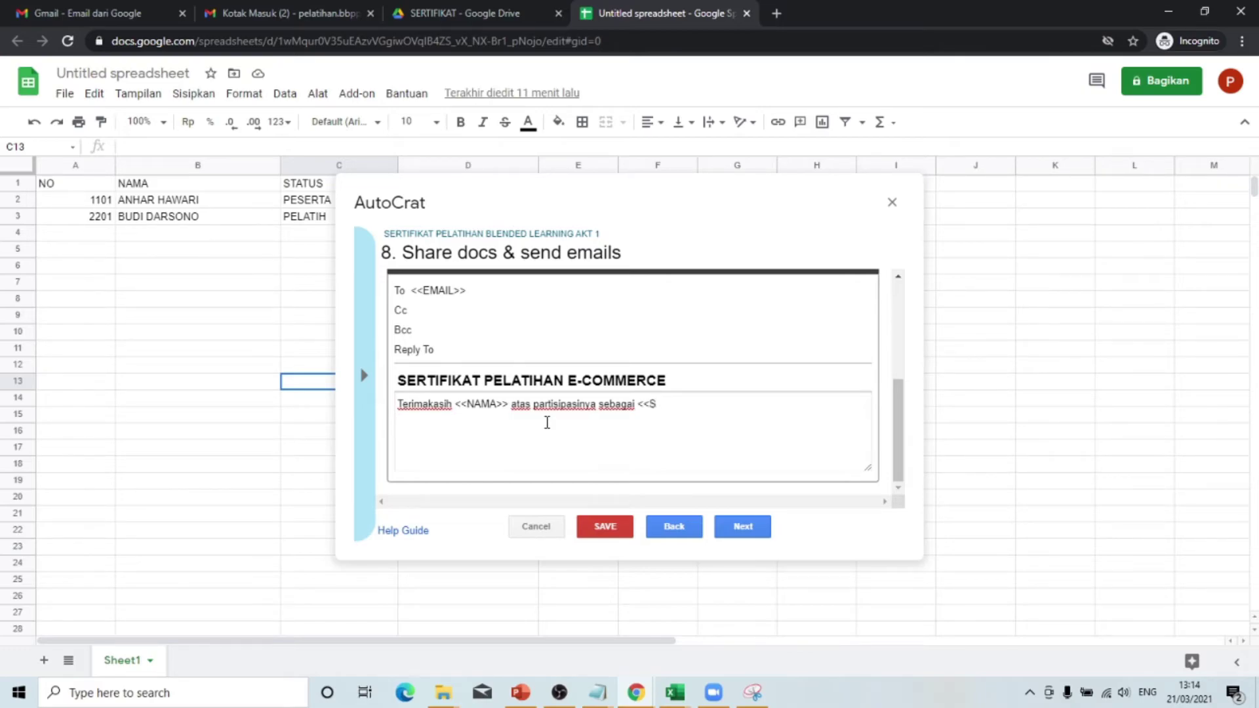
text(A)
key(BackSpace)
text(TATUS>> dalam pelati)
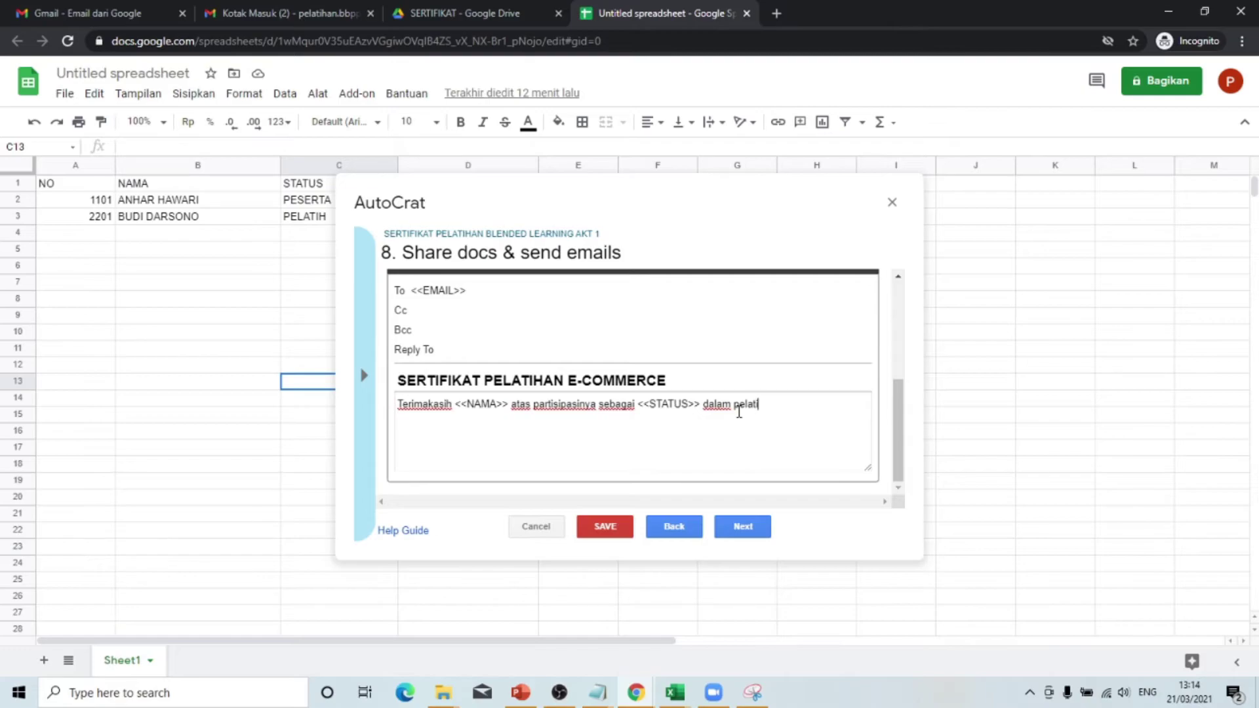
text(han E-Commerce angkatan)
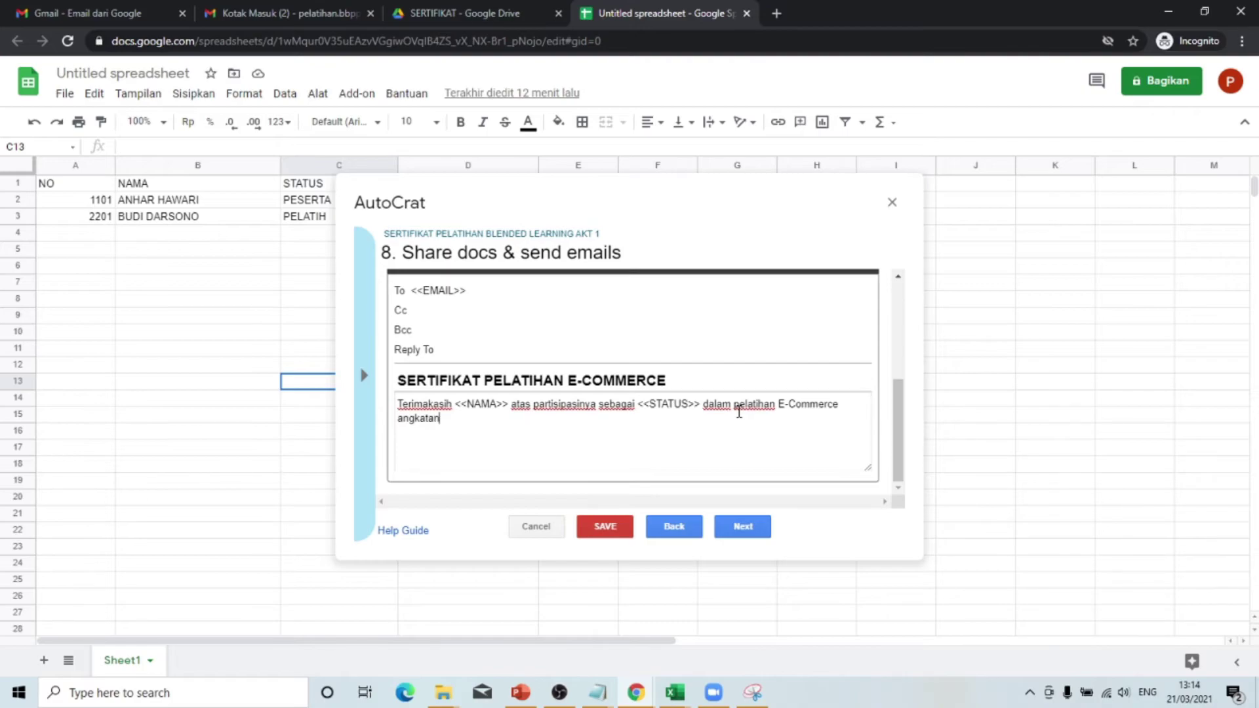
text( 1)
- Append '- <<NAMA>>' to the email subject and continue to job triggers
click(676, 382)
text(-)
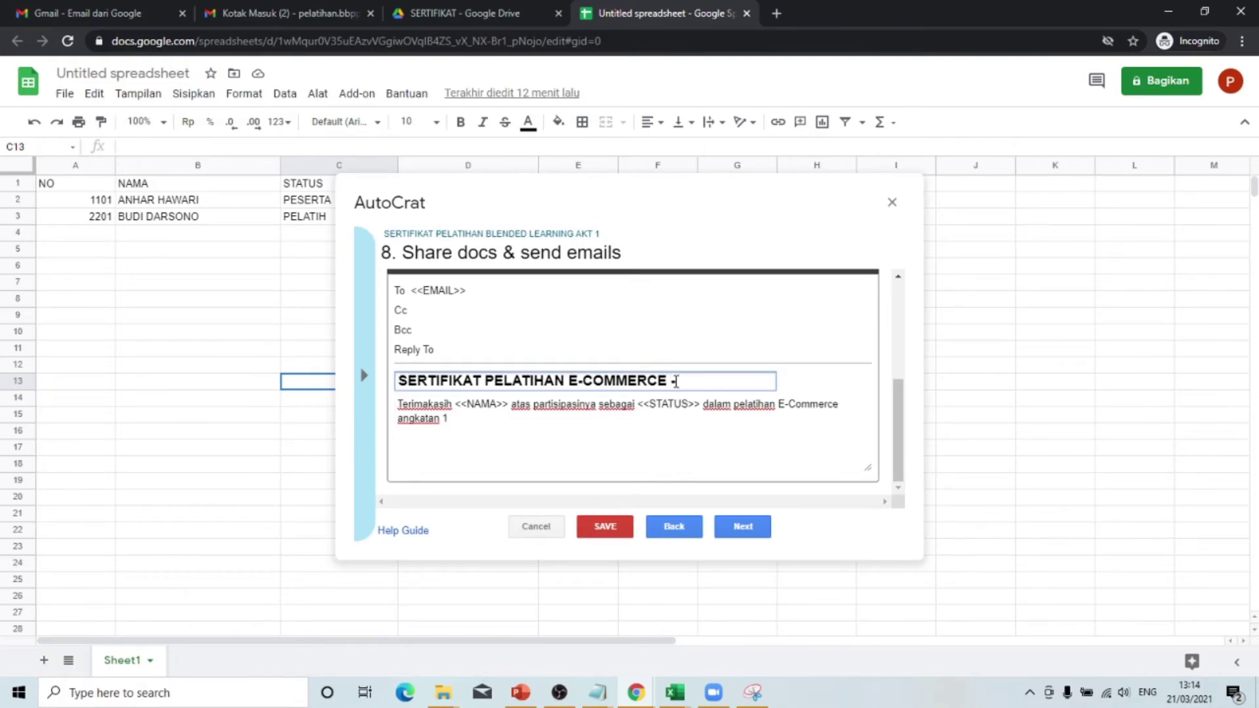
text( <<NAMA>>)
click(647, 445)
right_click(654, 444)
click(666, 443)
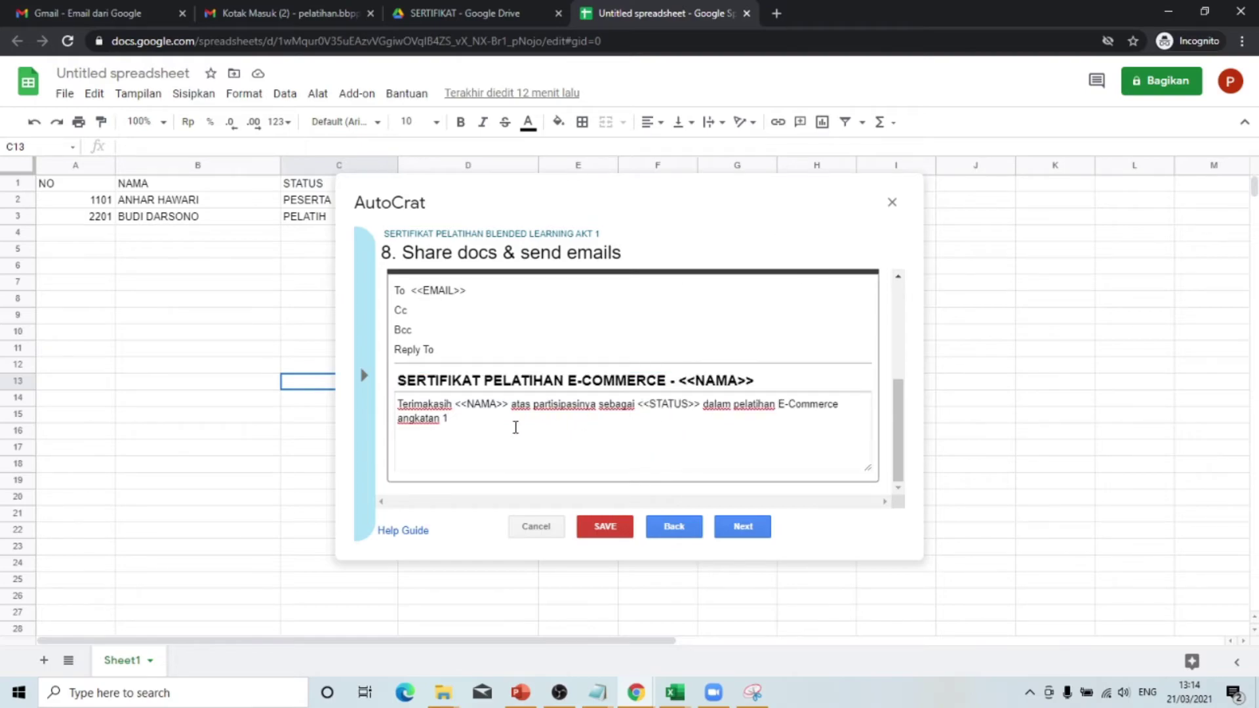
scroll(467, 365, up, 2)
scroll(467, 365, down, 2)
click(752, 528)
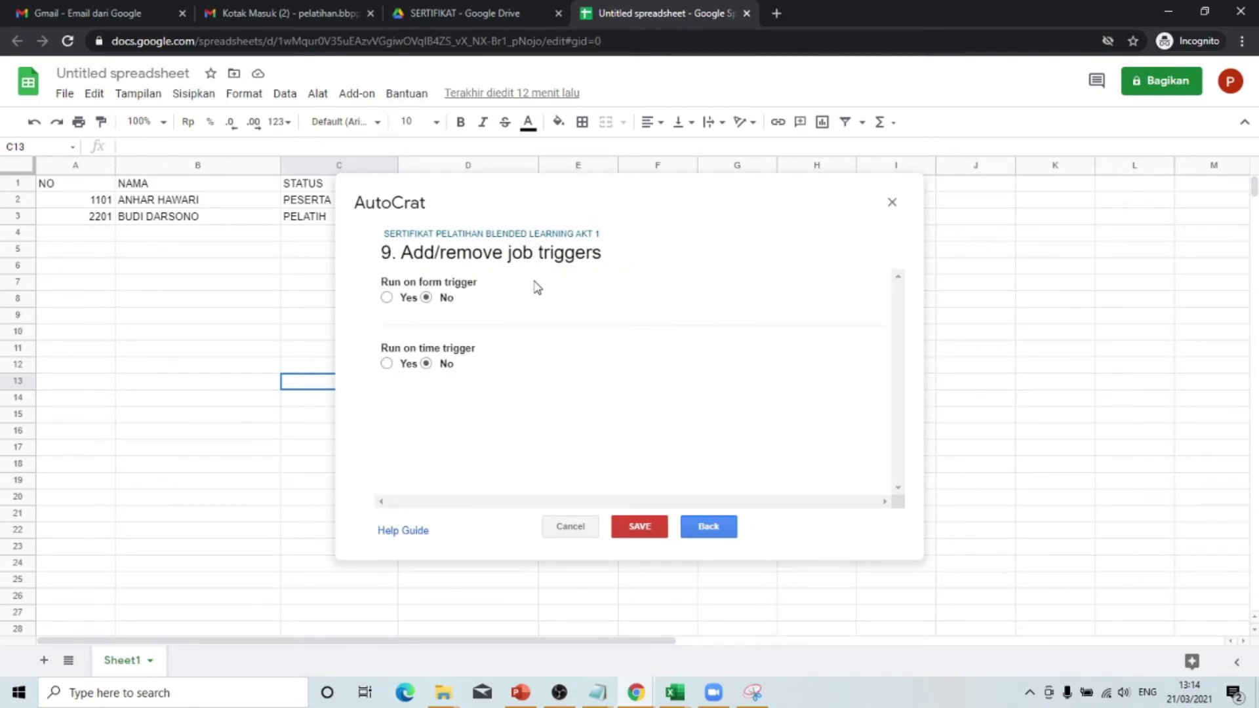
- Save the SERTIFIKAT PELATIHAN BLENDED LEARNING AKT 1 job with both triggers left at No
click(639, 528)
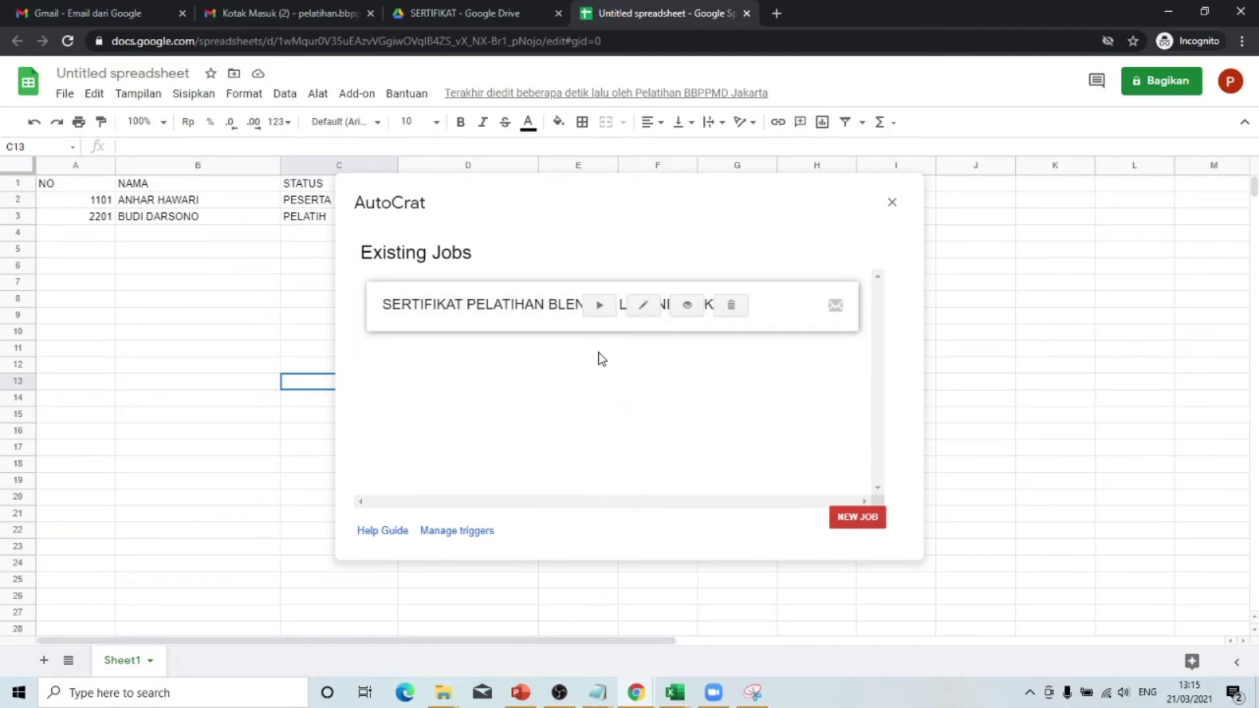
- Run the certificate merge job, then close AutoCrat once doc IDs, links and statuses appear
click(599, 306)
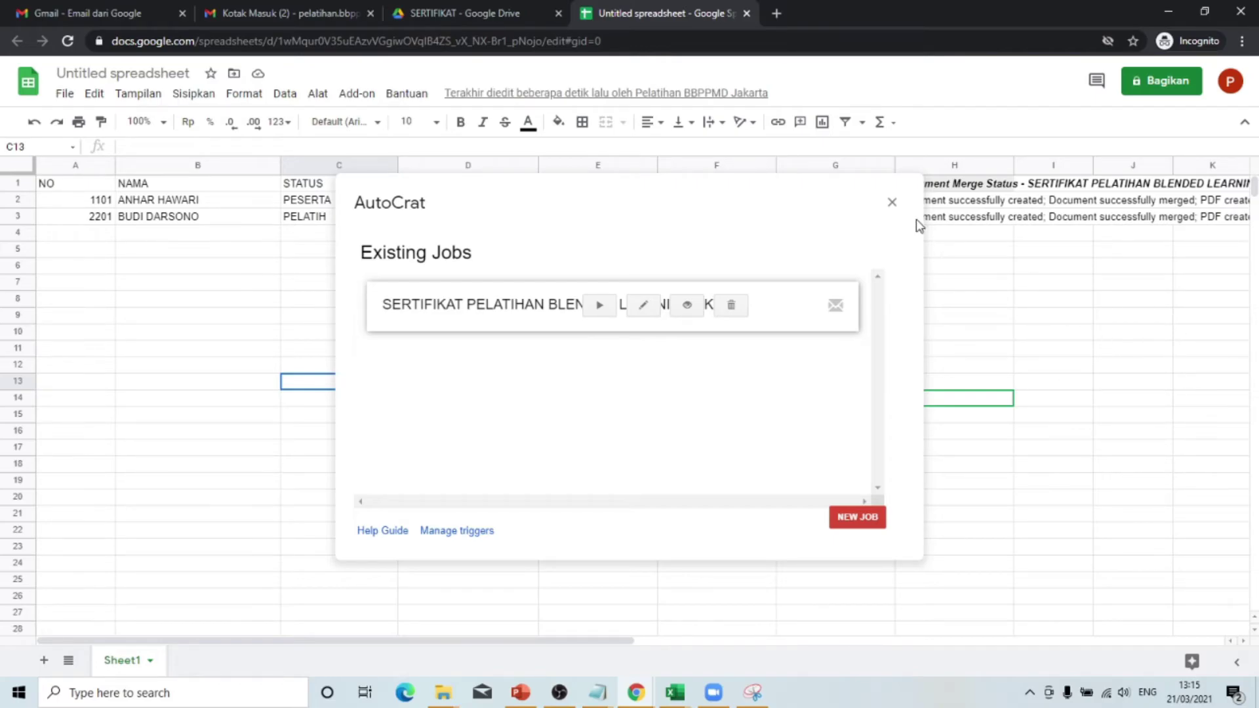
click(892, 202)
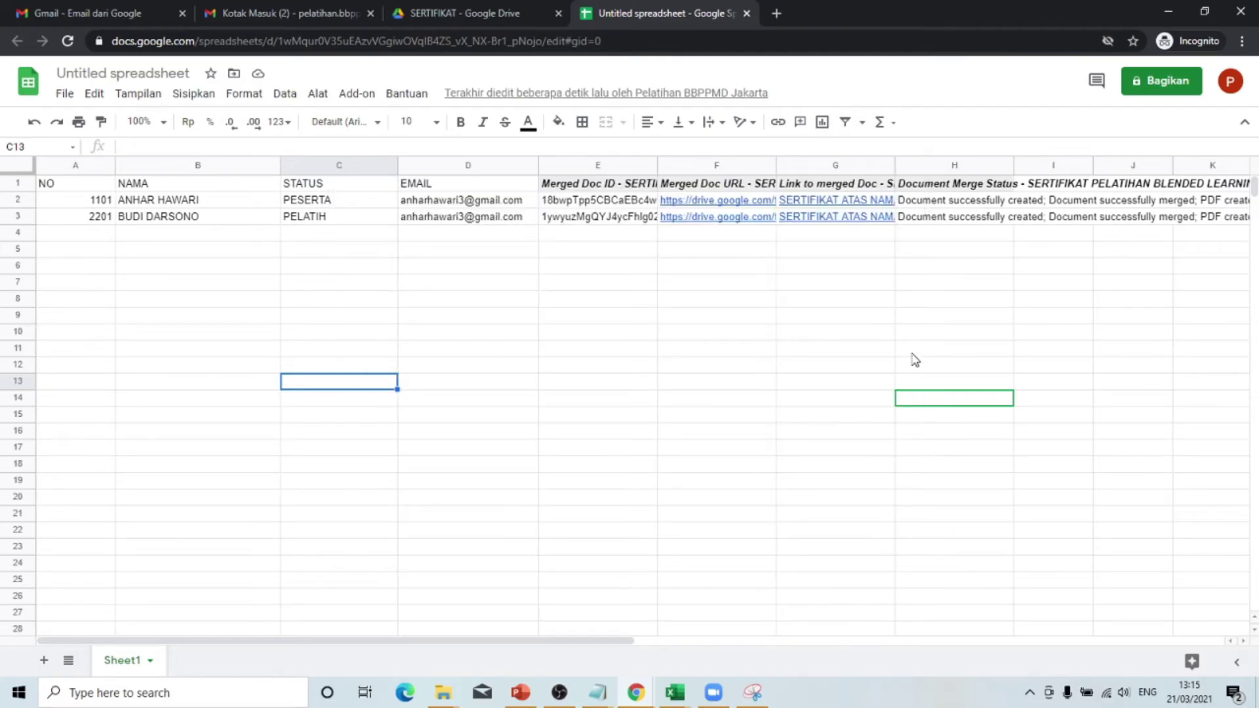
- Switch from Sheets to the Chrome window showing the Drive SERTIFIKAT folder
click(633, 386)
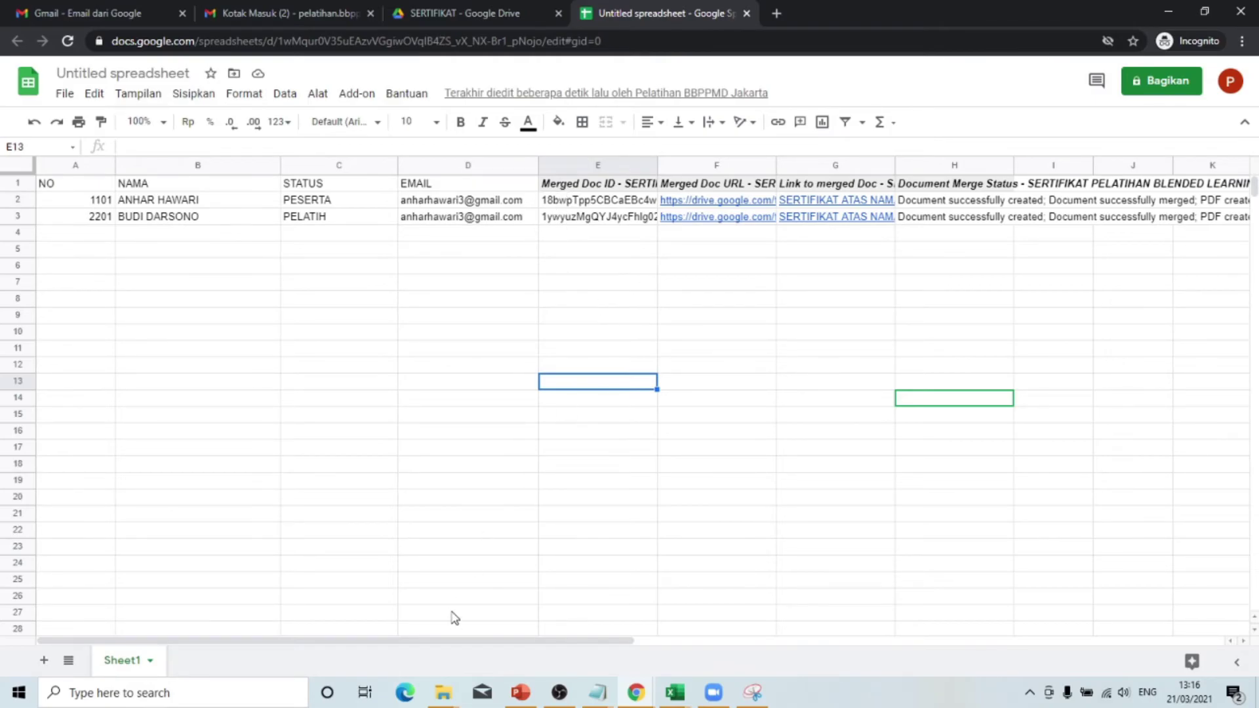
click(631, 695)
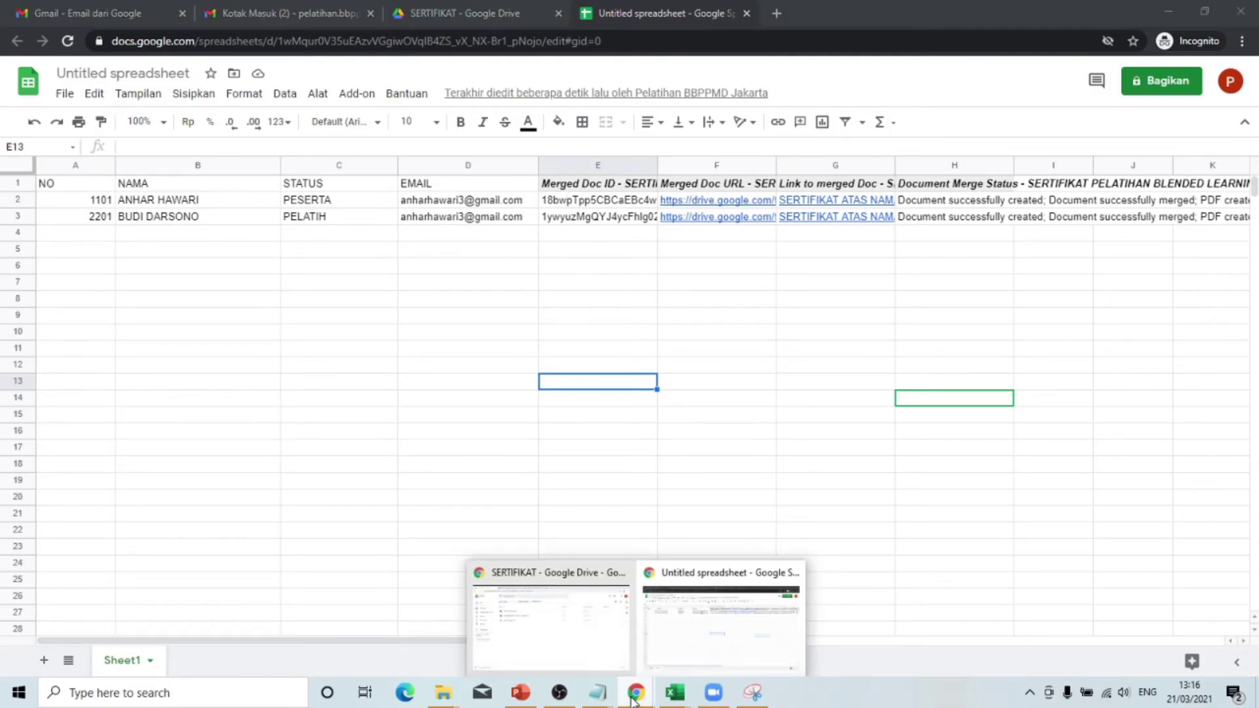
click(445, 204)
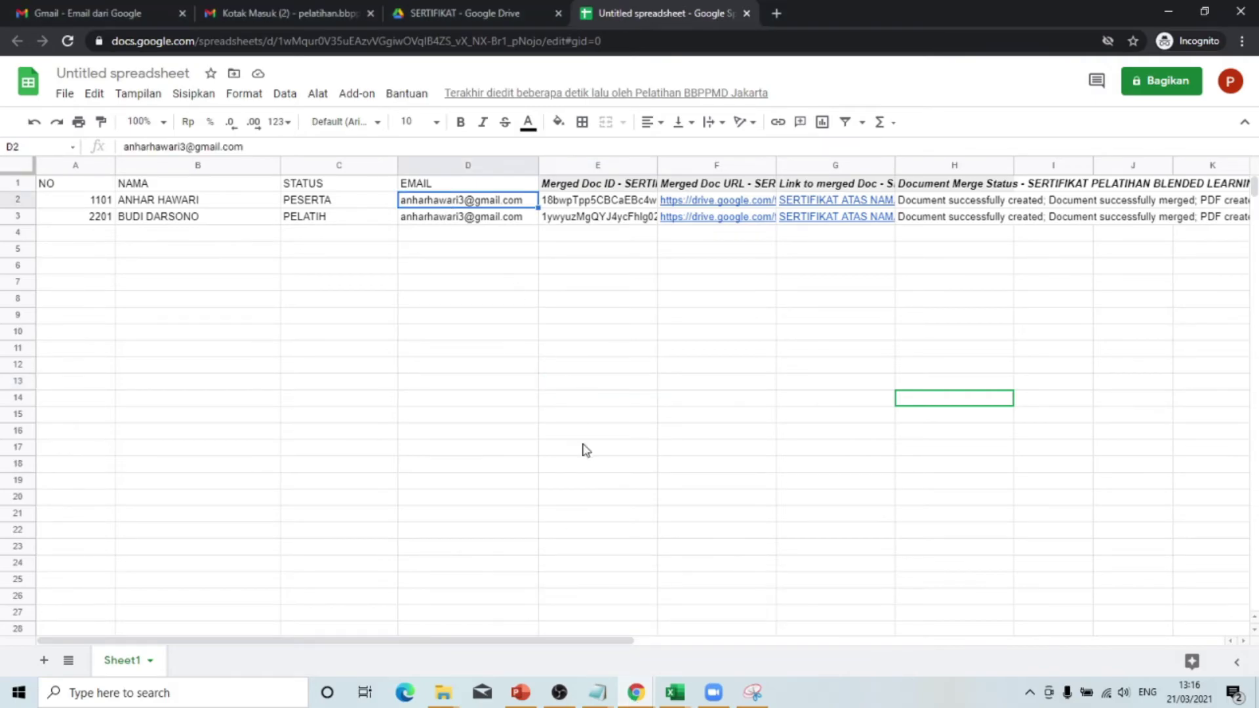
click(649, 699)
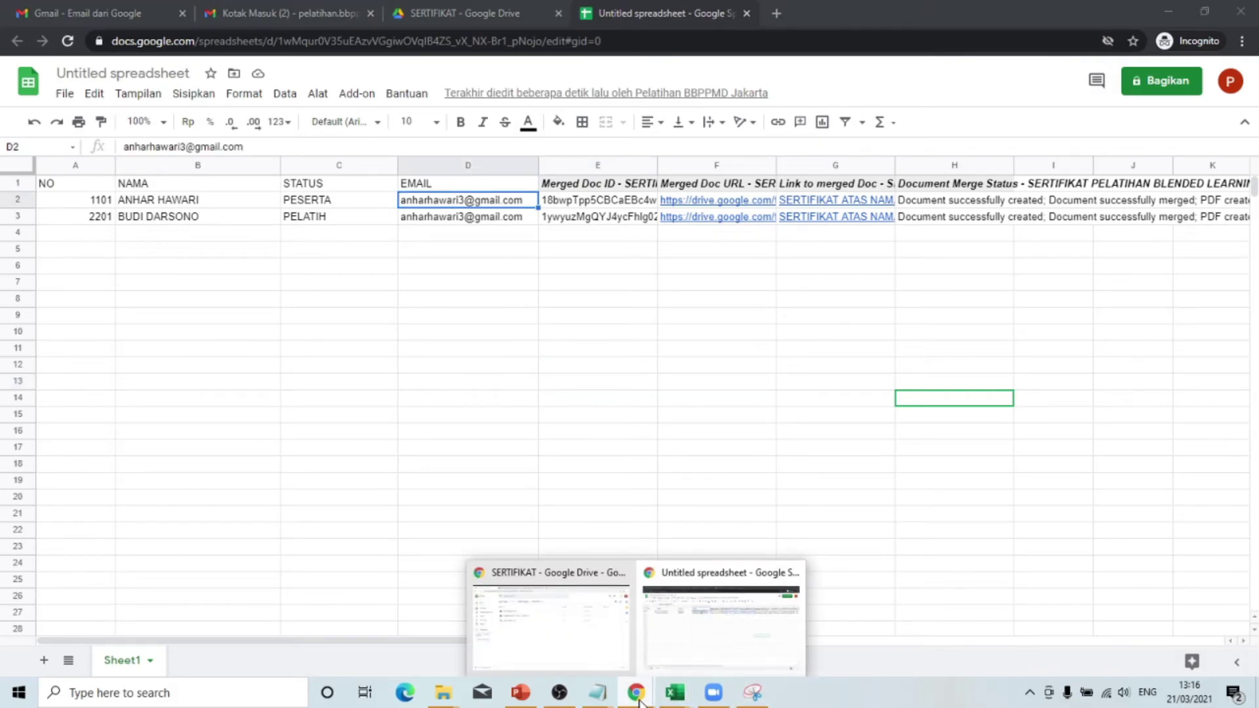
click(533, 636)
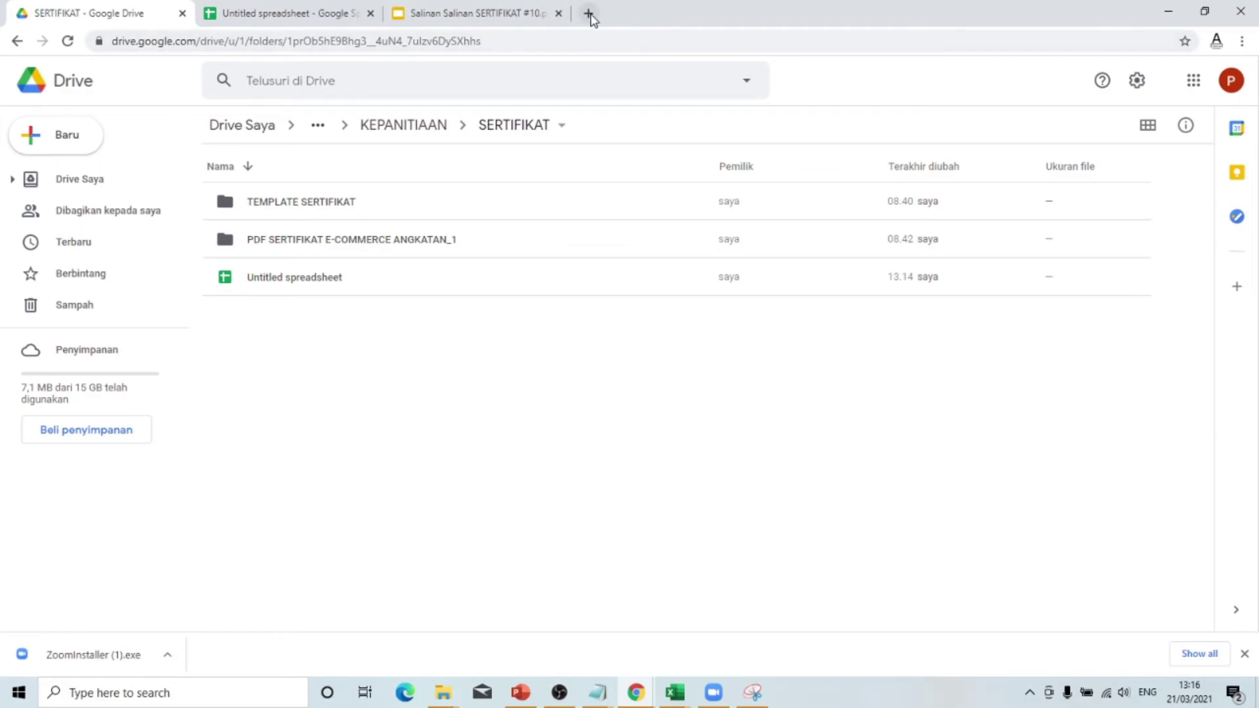
- Open Gmail in a new Chrome tab by searching for GMAIL
click(588, 13)
text(GMAIL)
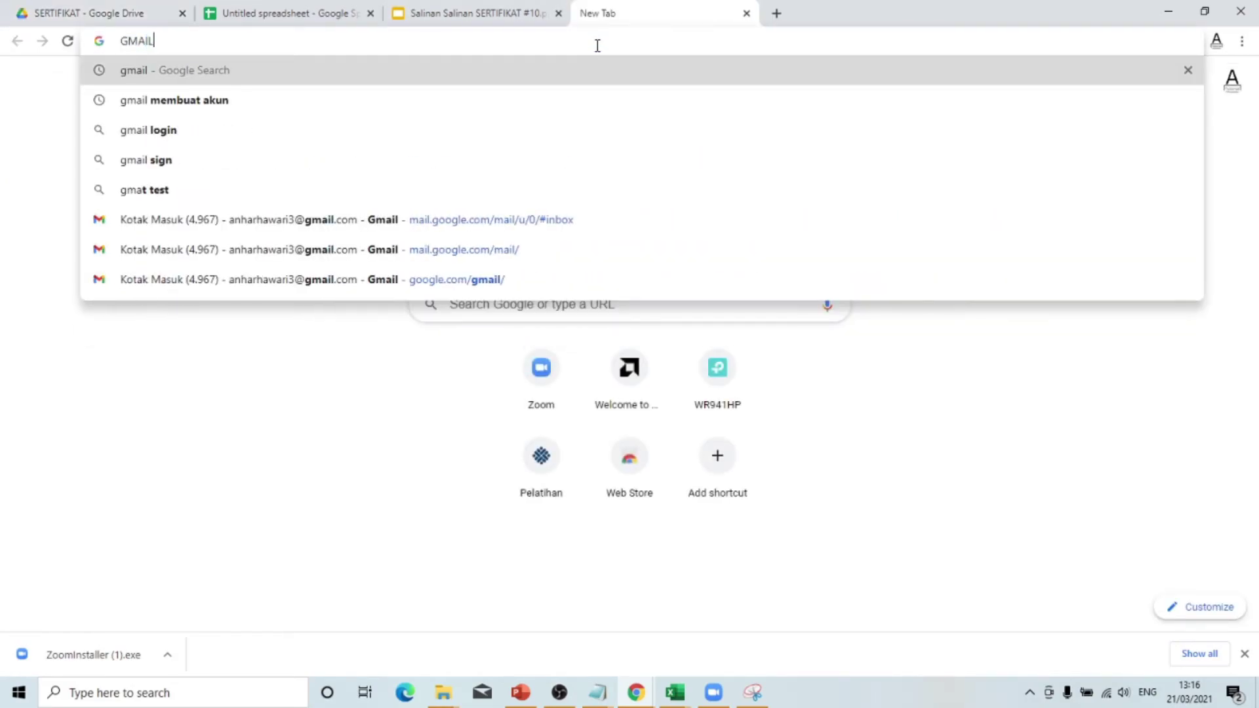
key(Return)
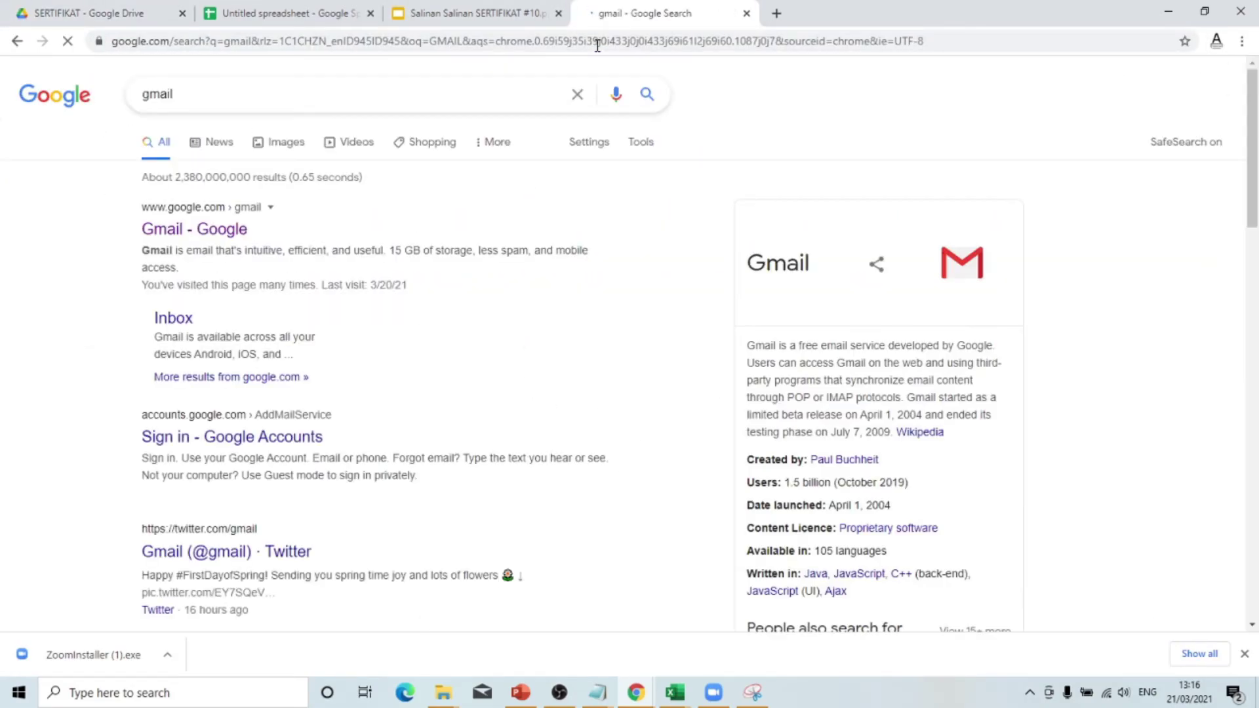
click(223, 231)
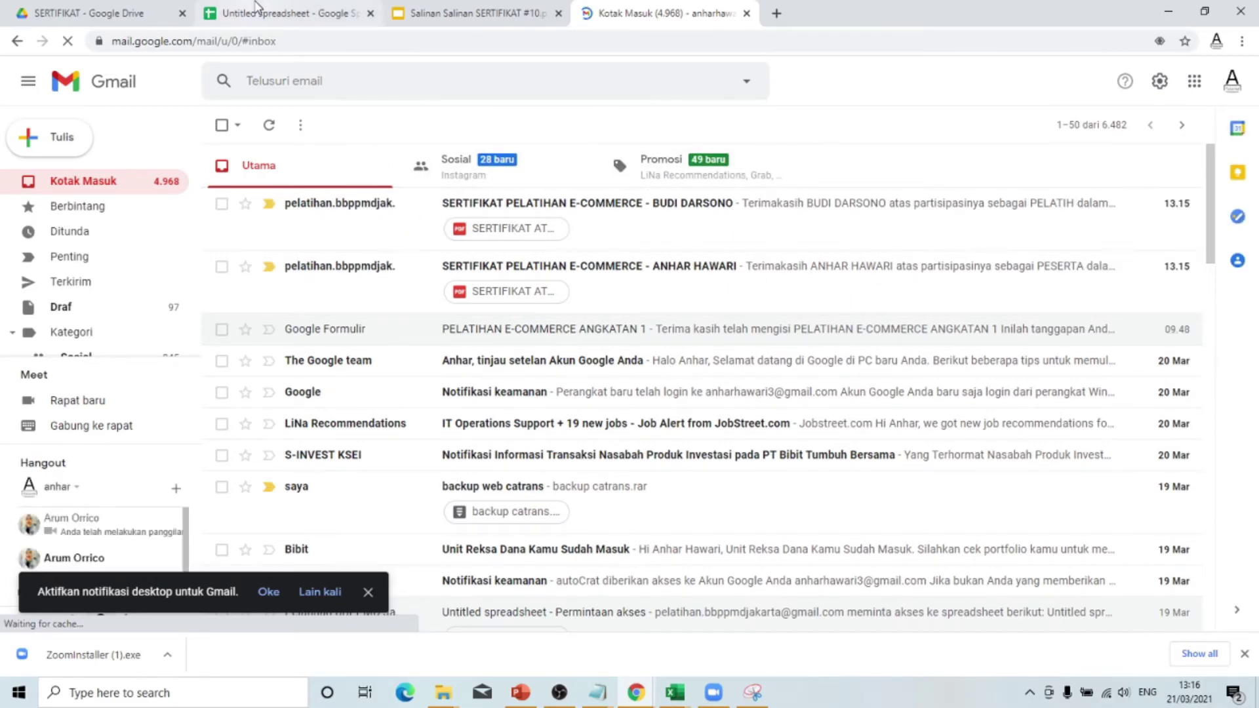
- Check the first recipient's name in cell B2, then open their certificate email in Gmail
click(255, 8)
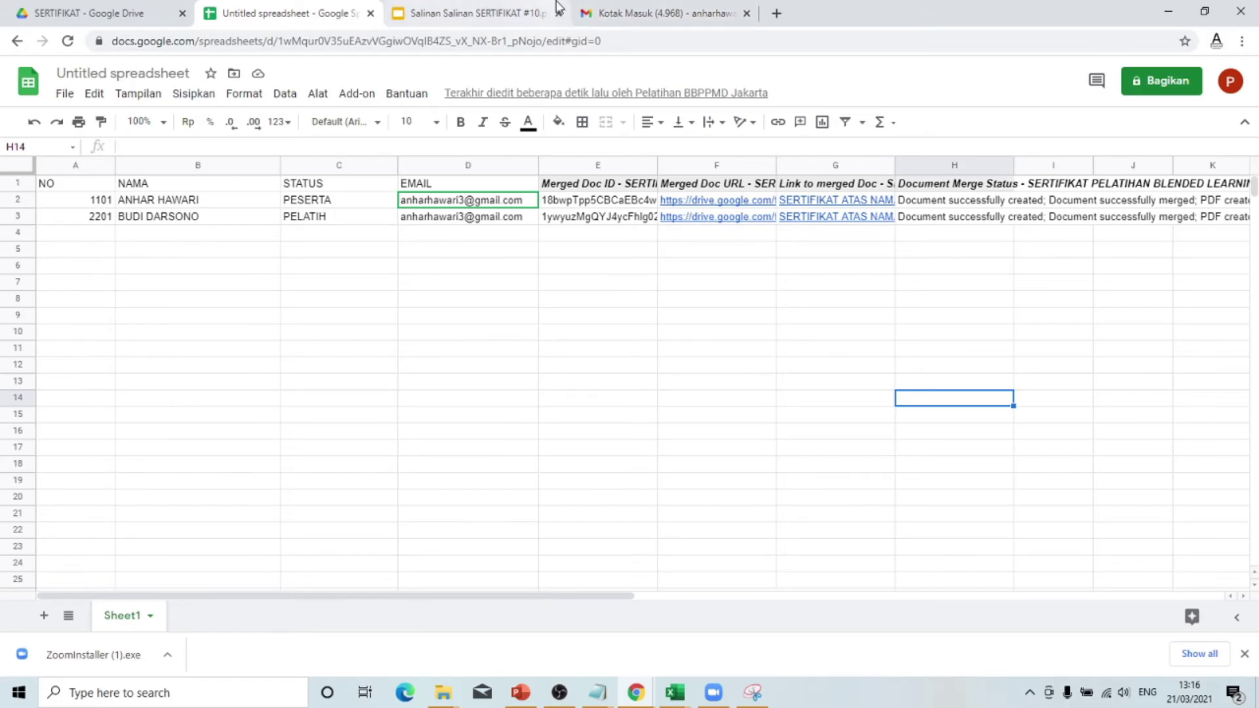
click(655, 13)
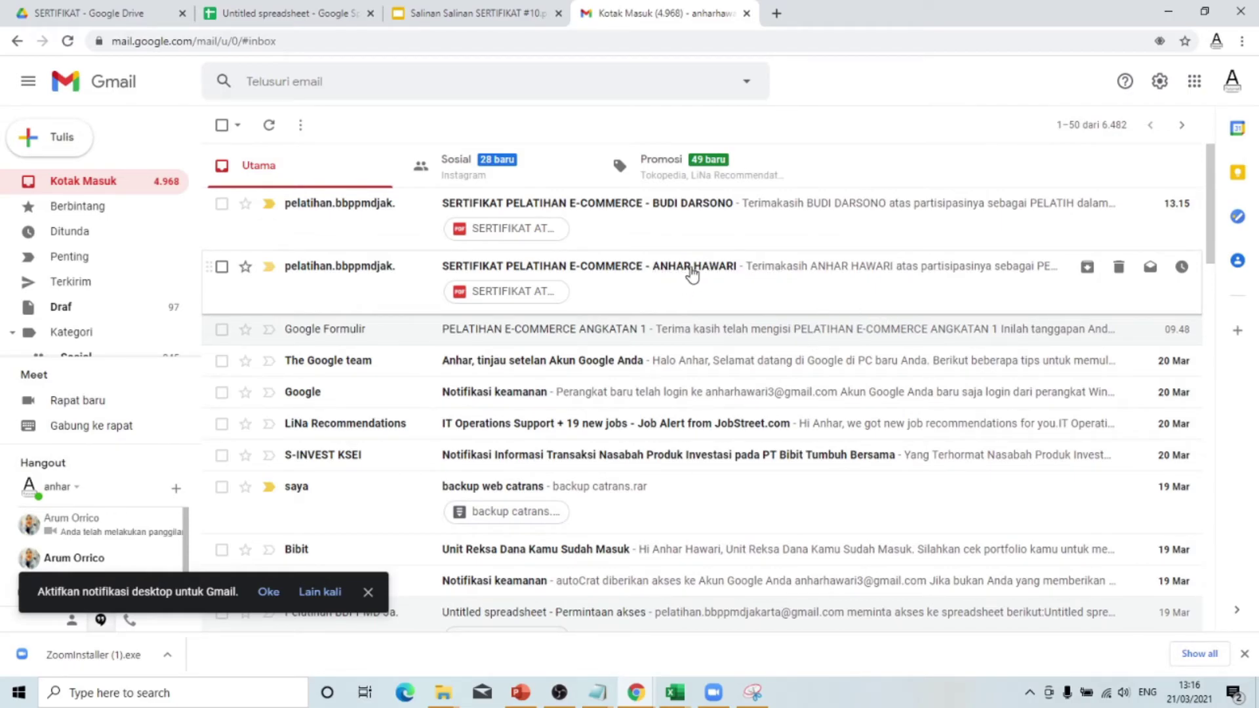
click(282, 13)
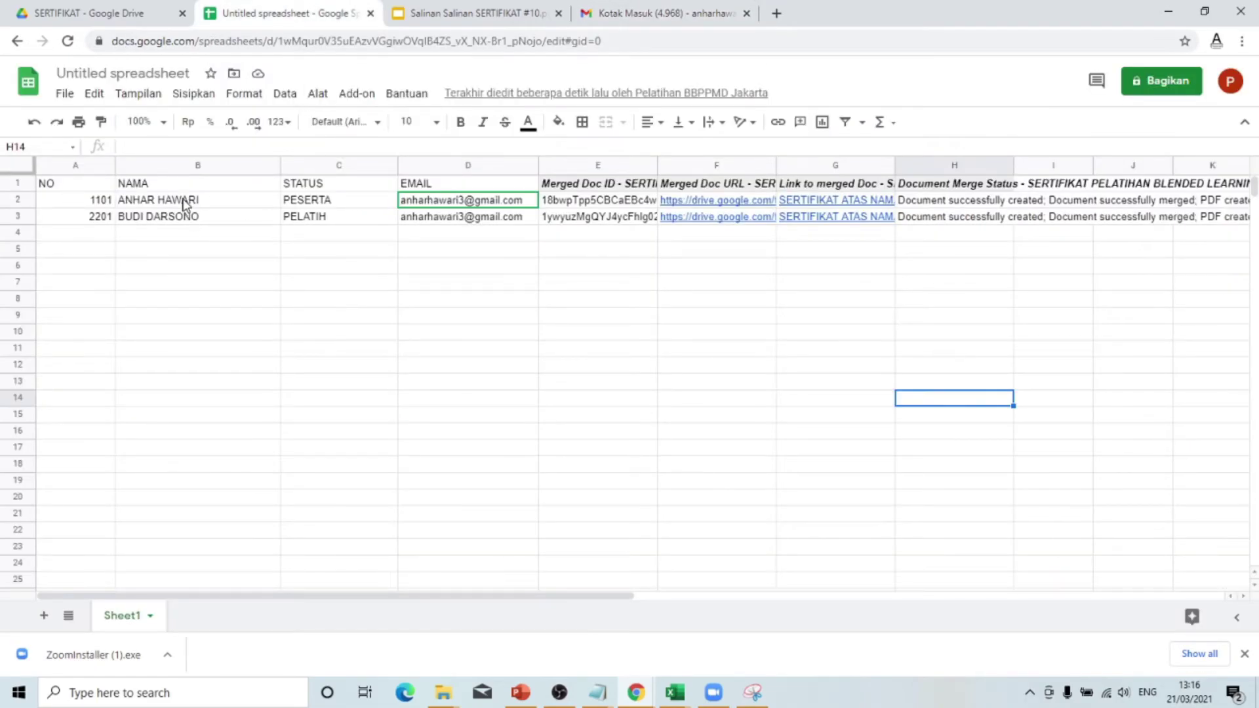
click(188, 202)
click(459, 13)
click(652, 12)
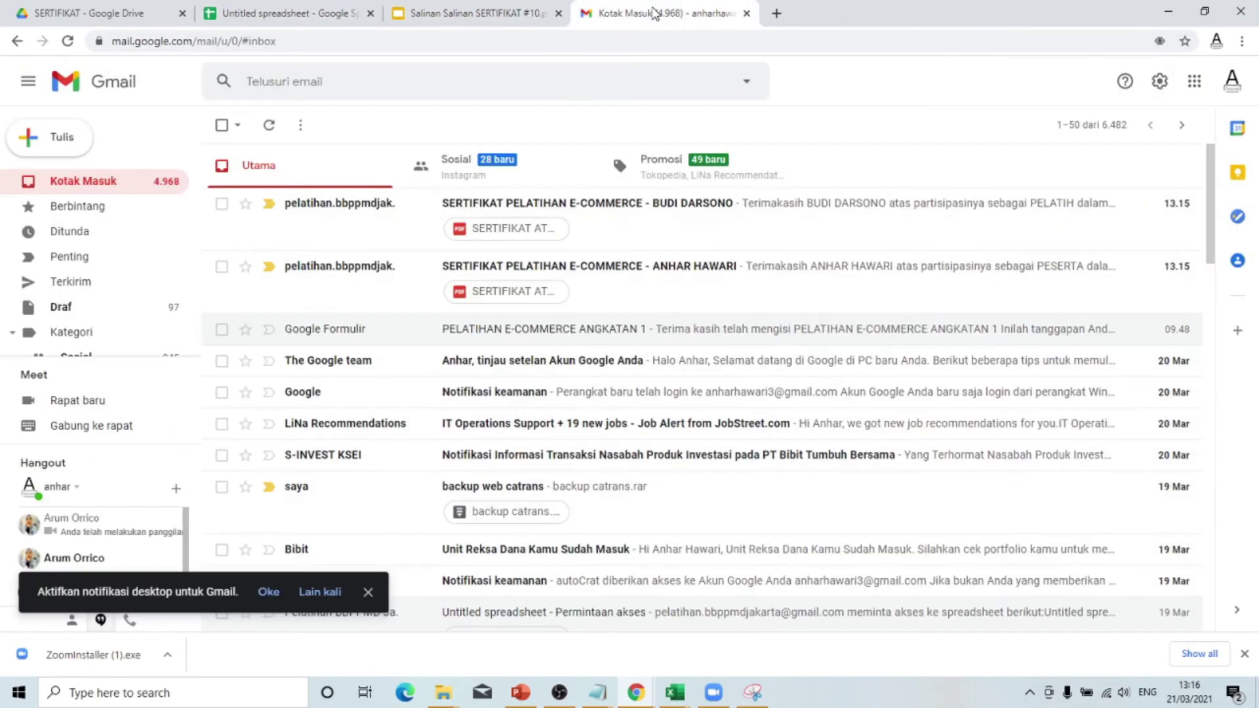
click(639, 293)
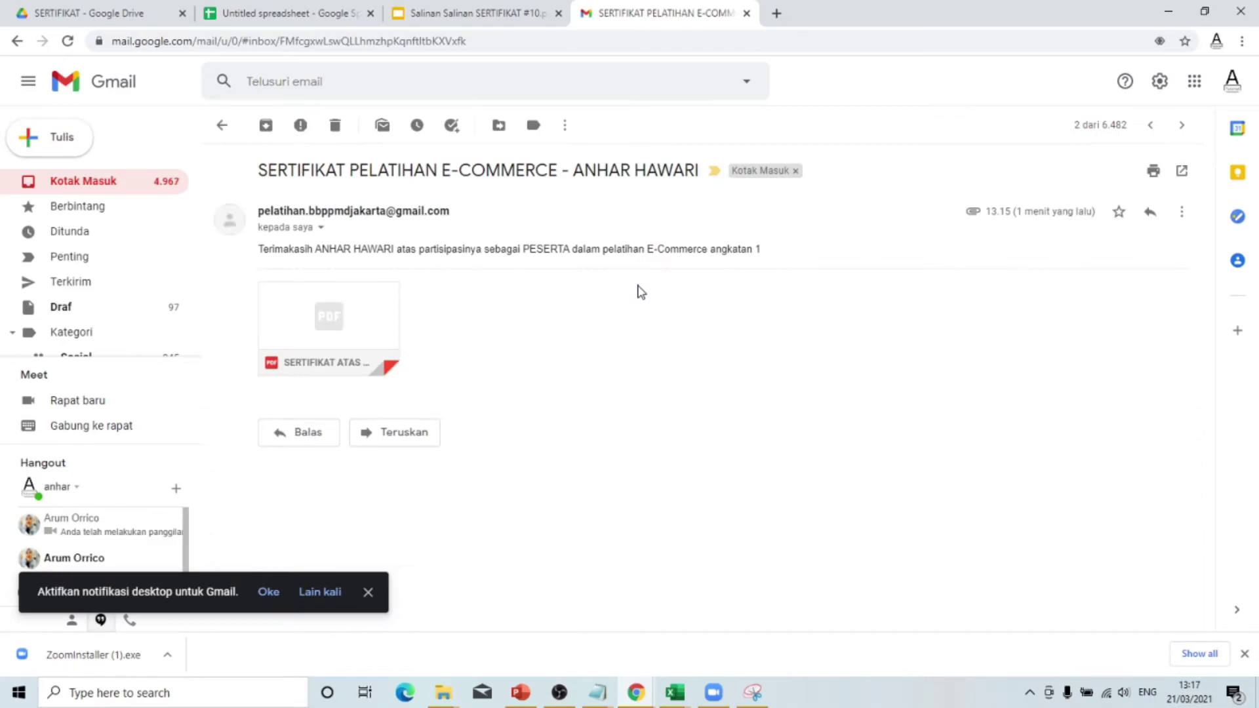
- Verify the recipient's name in the email greeting
drag(260, 251, 392, 248)
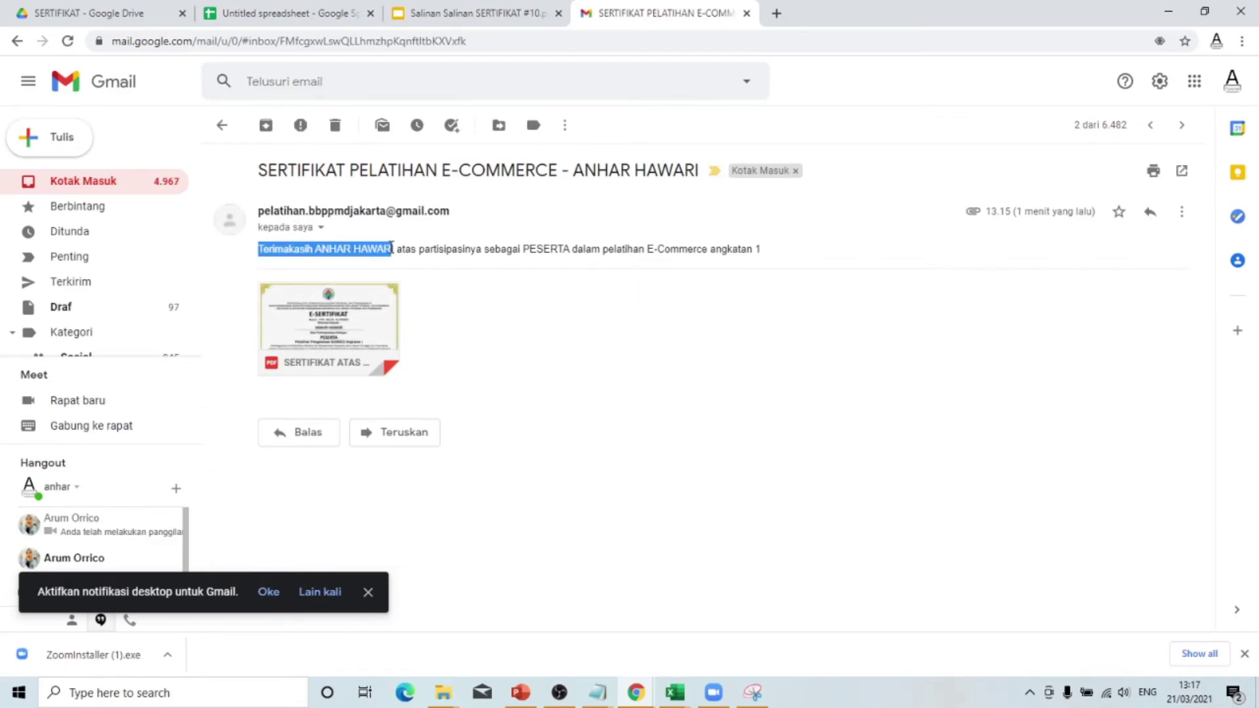
click(553, 246)
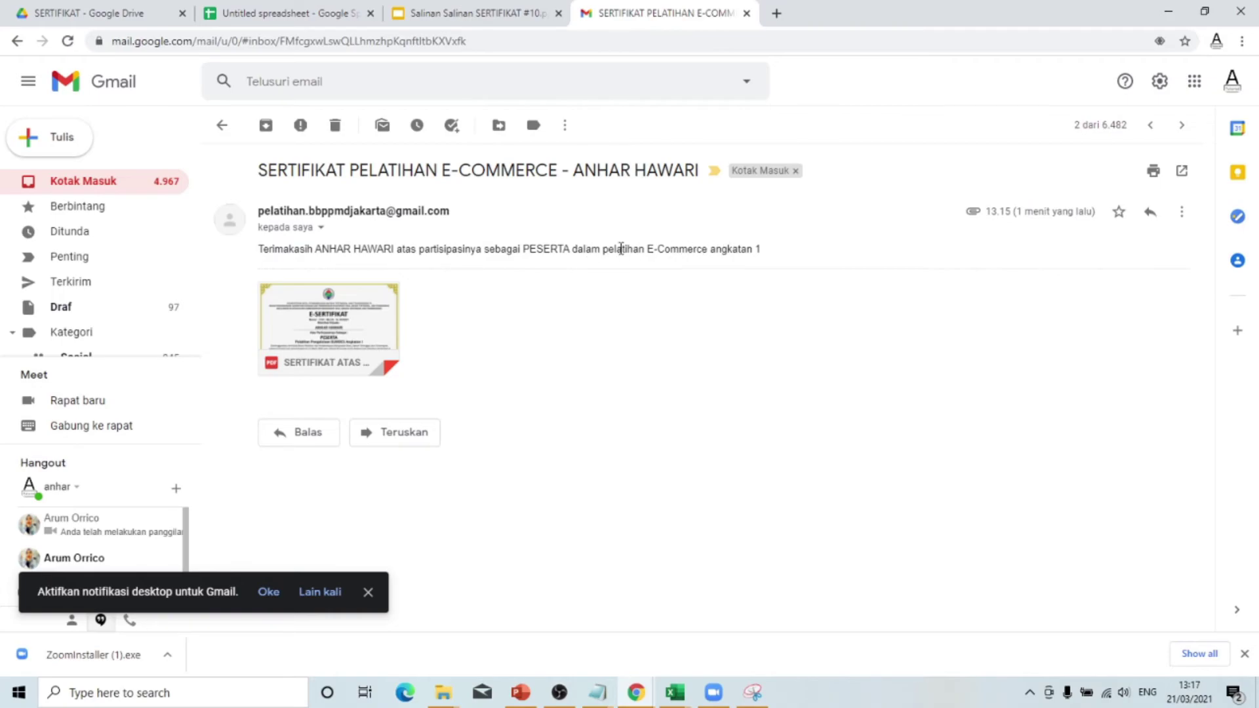
drag(316, 252, 391, 249)
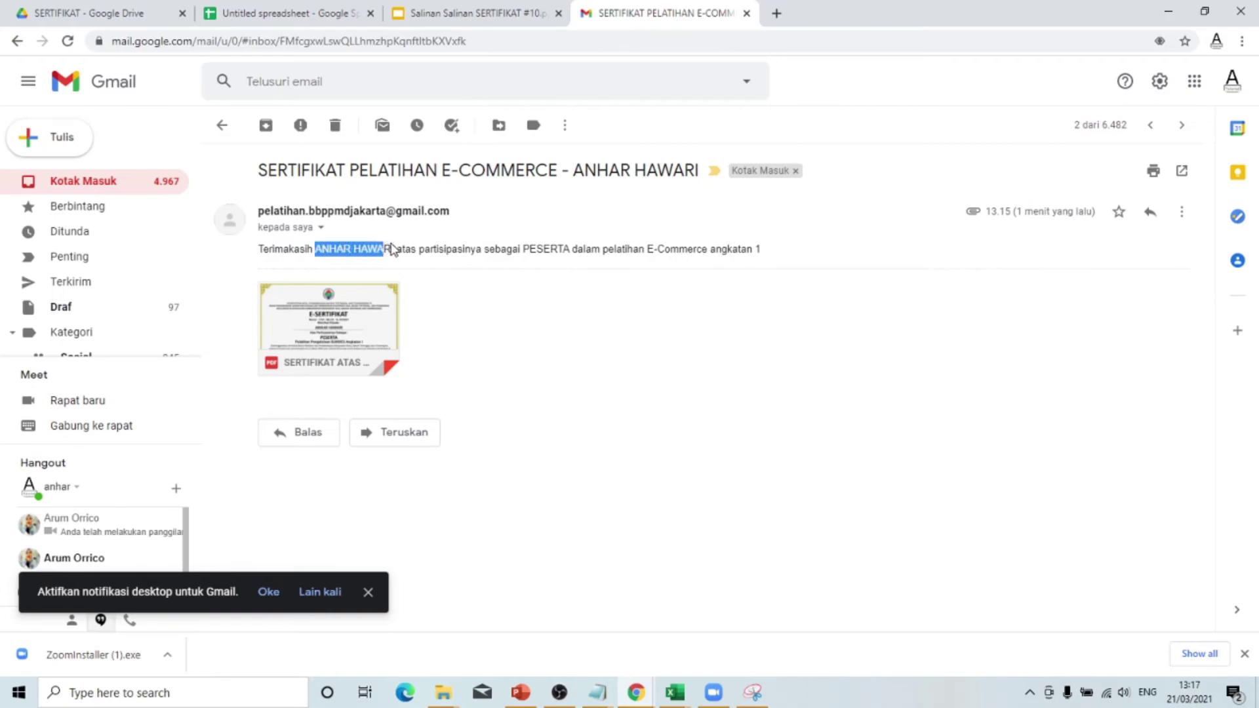
click(522, 254)
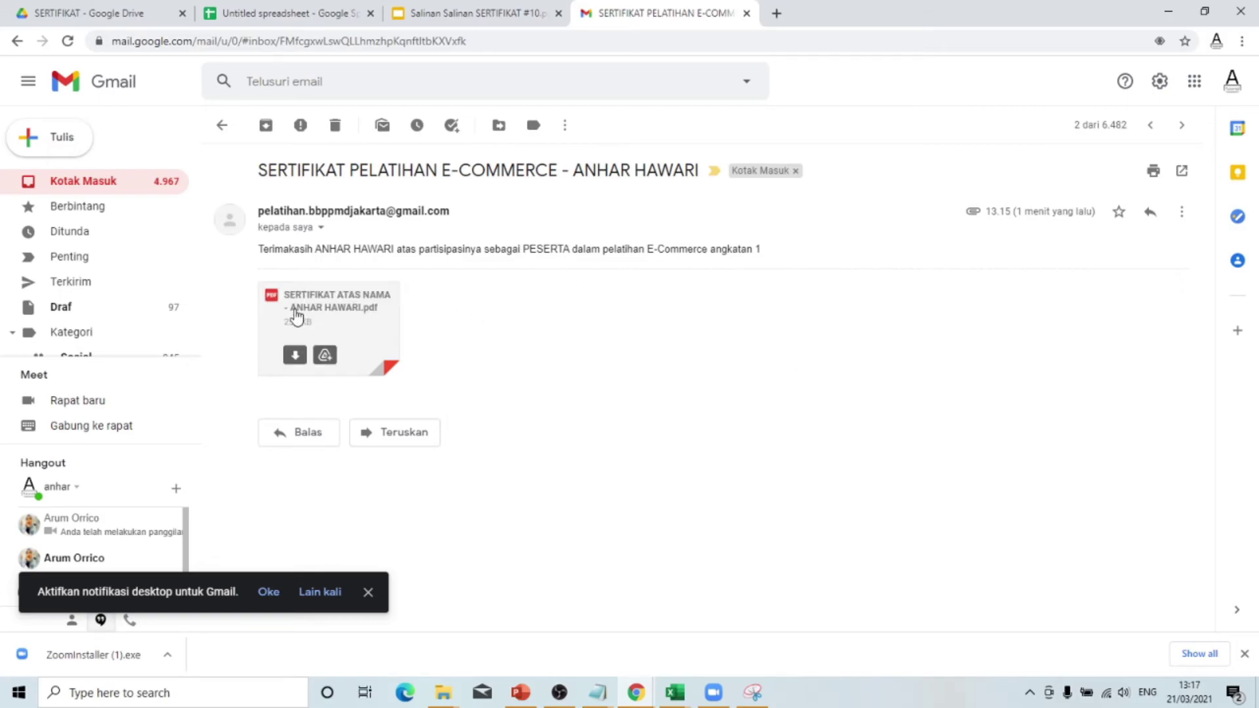
- Preview the attached certificate PDF numbered 1101, then open the PELATIH trainer's email
click(354, 316)
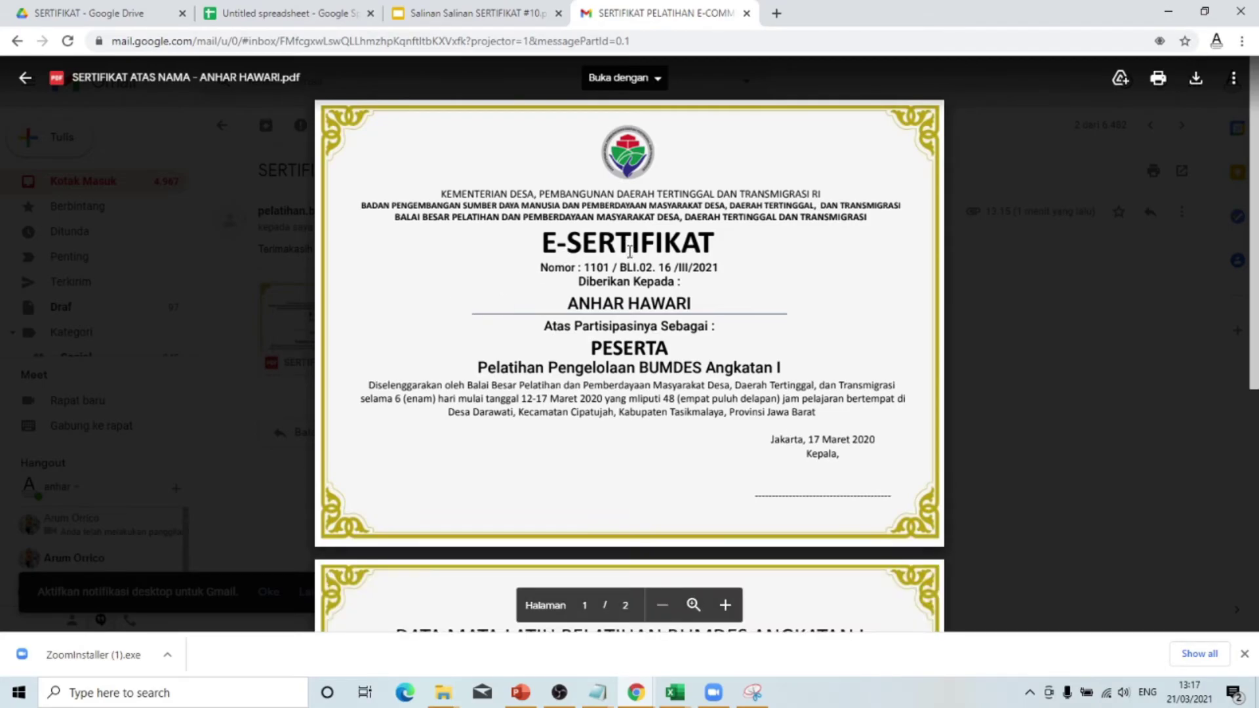
drag(588, 268, 604, 268)
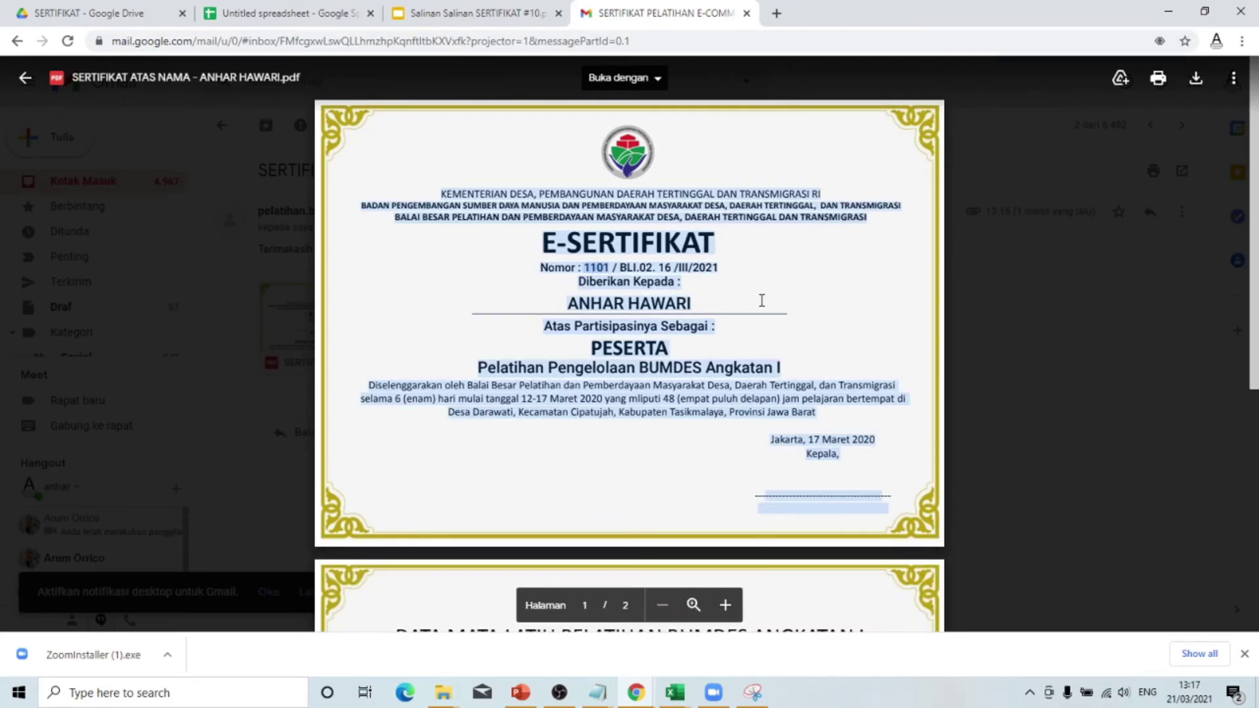
click(741, 300)
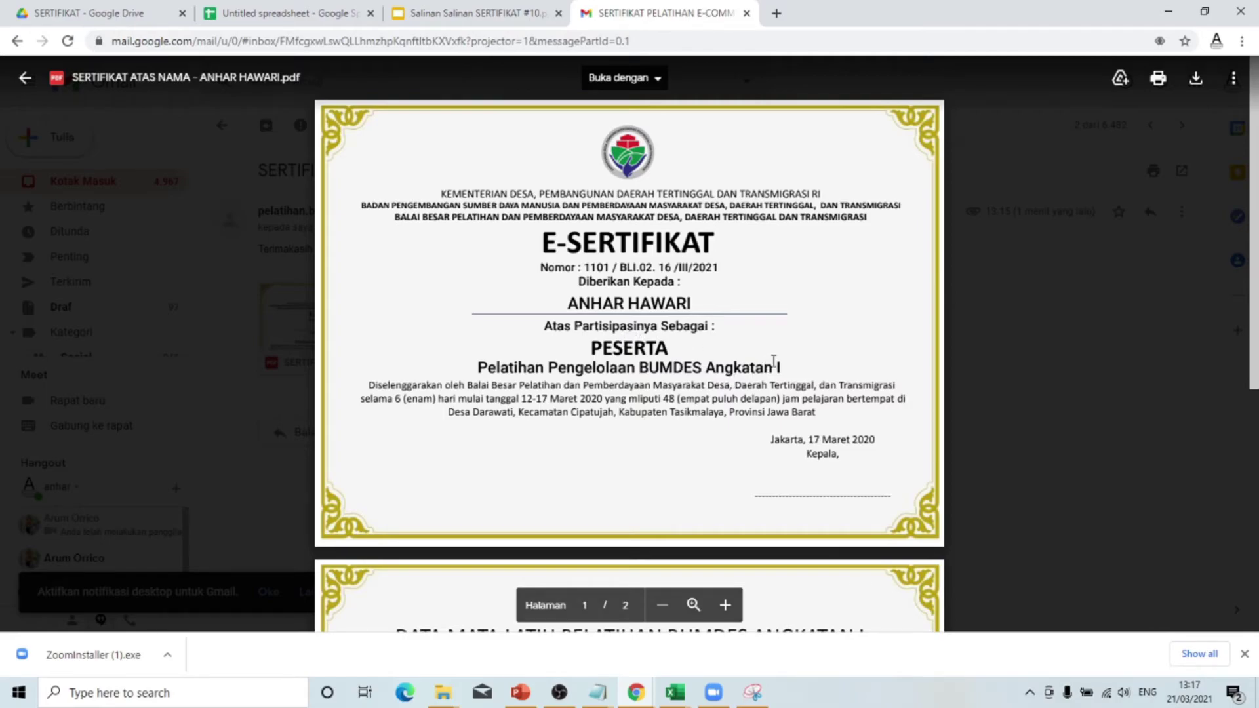
click(1029, 377)
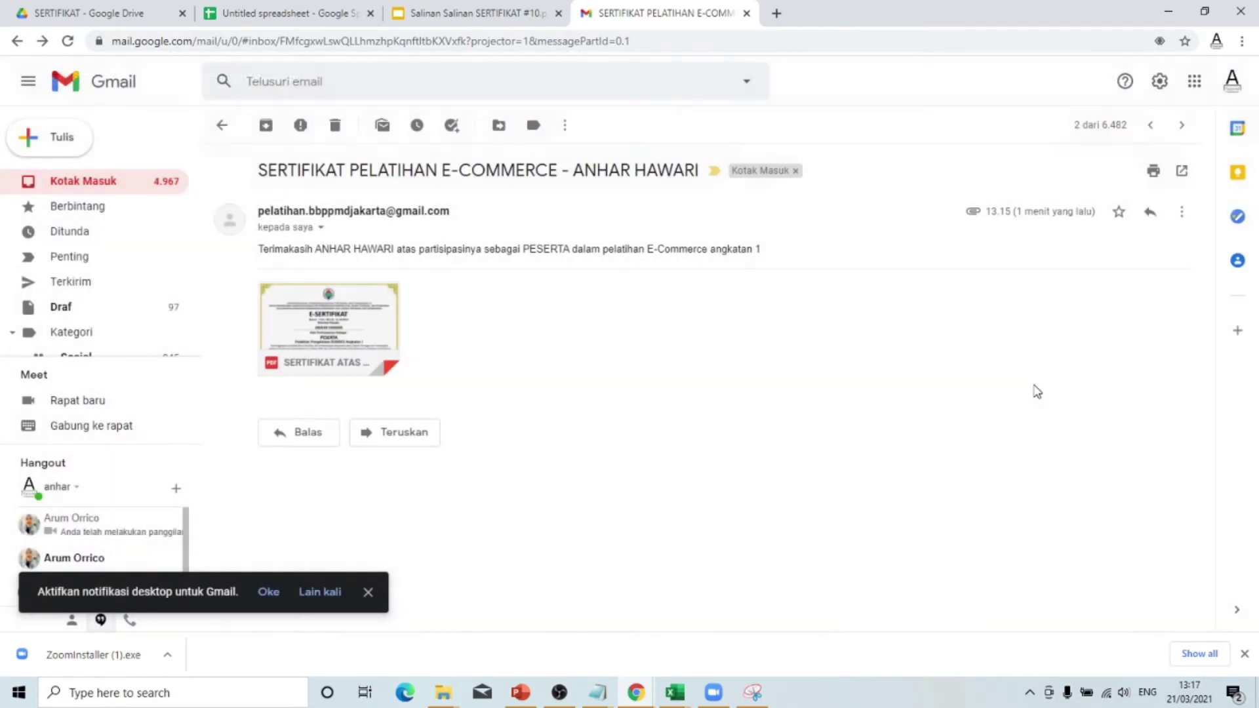
click(92, 179)
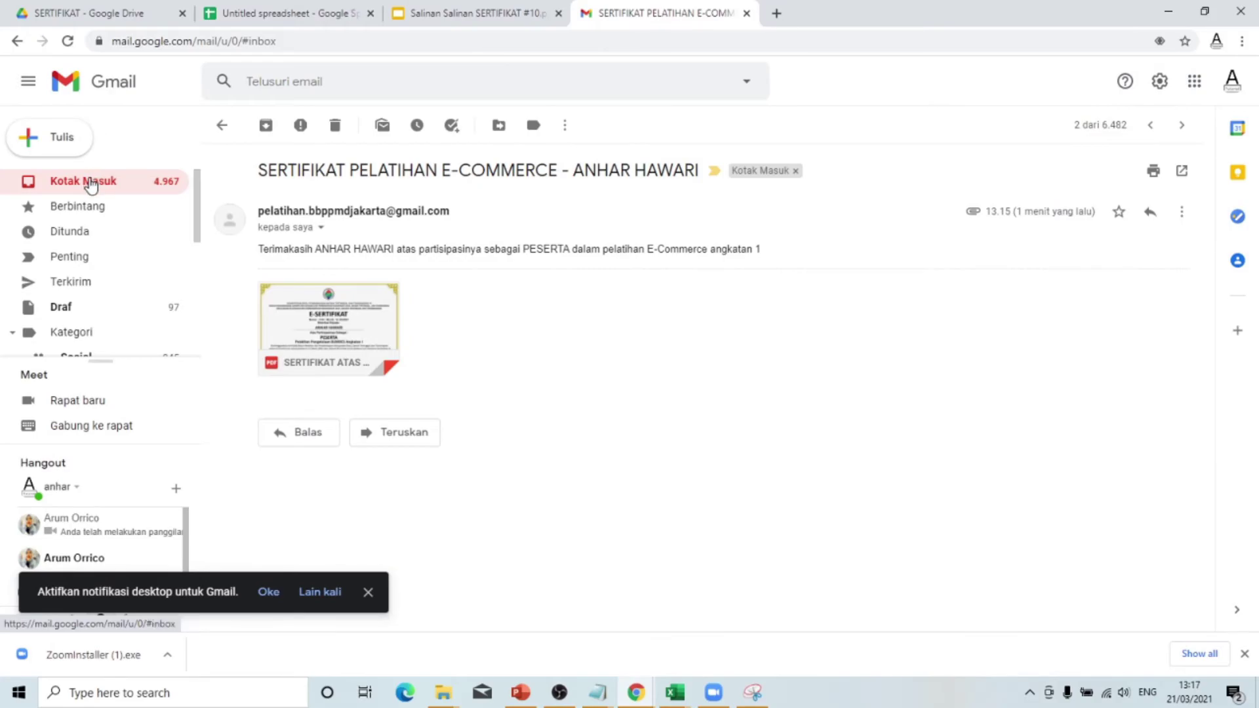
click(639, 231)
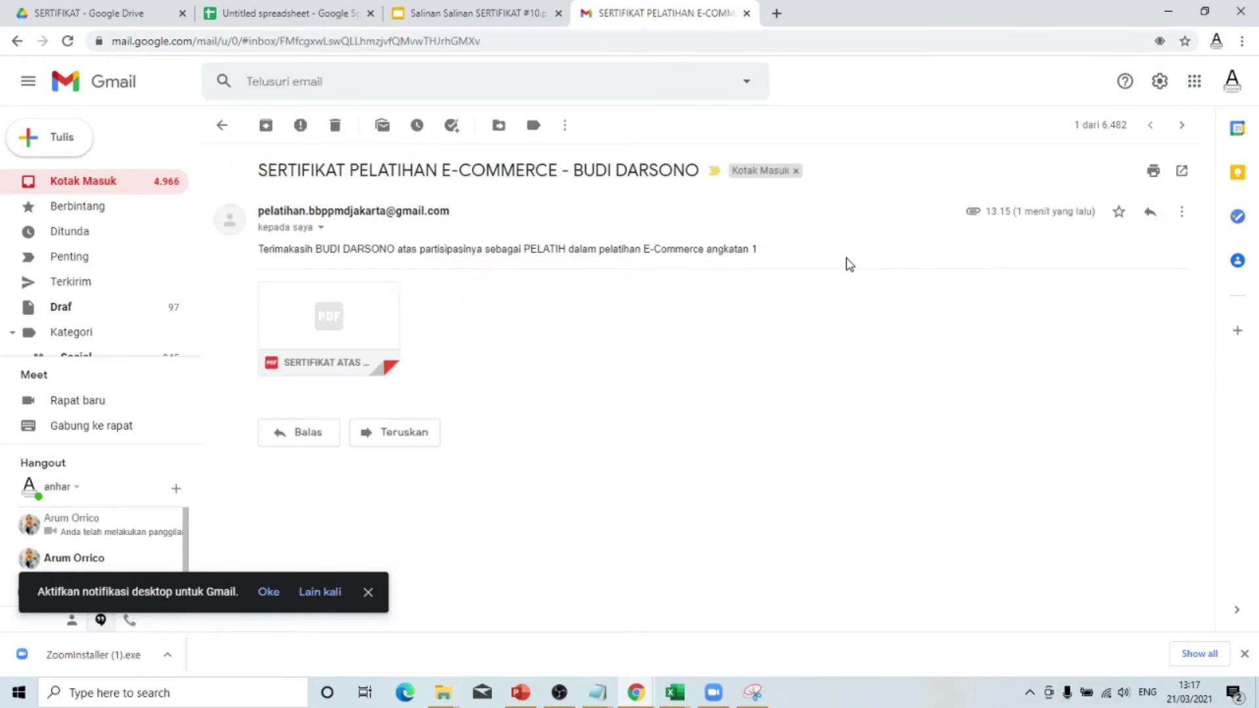
mouse_move(390, 317)
drag(316, 249, 553, 249)
click(579, 261)
click(317, 314)
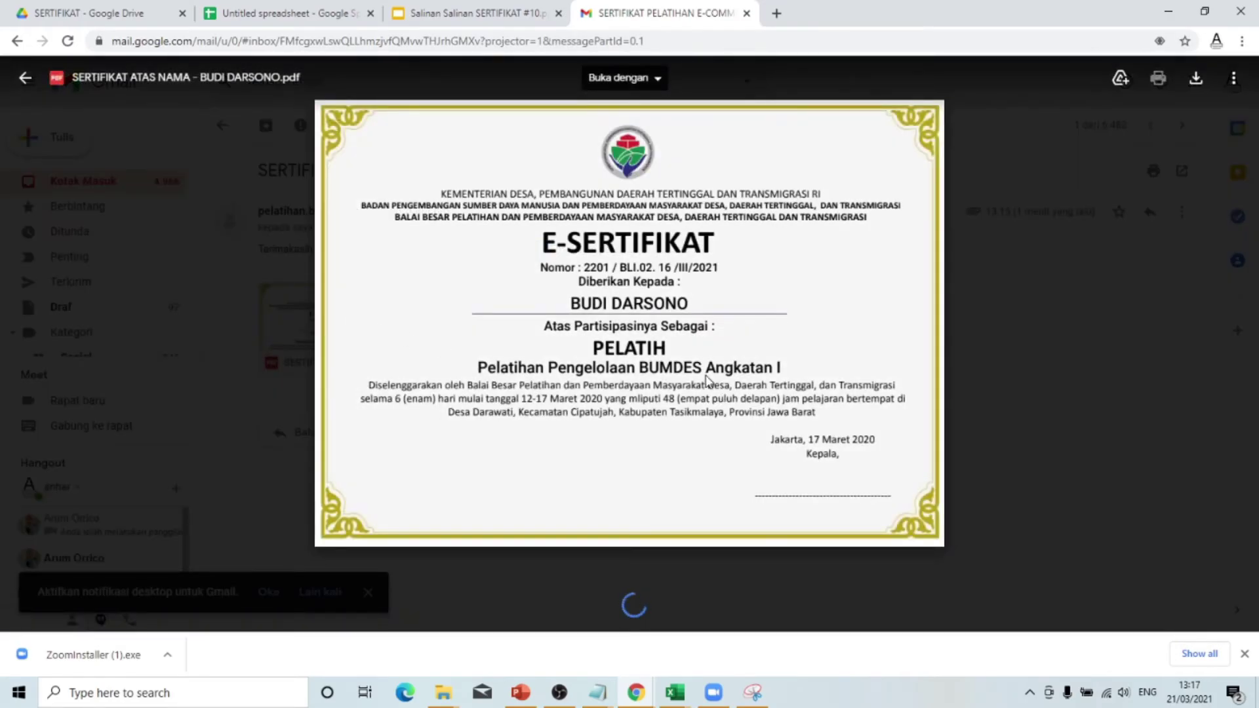
scroll(615, 349, down, 3)
scroll(615, 352, up, 2)
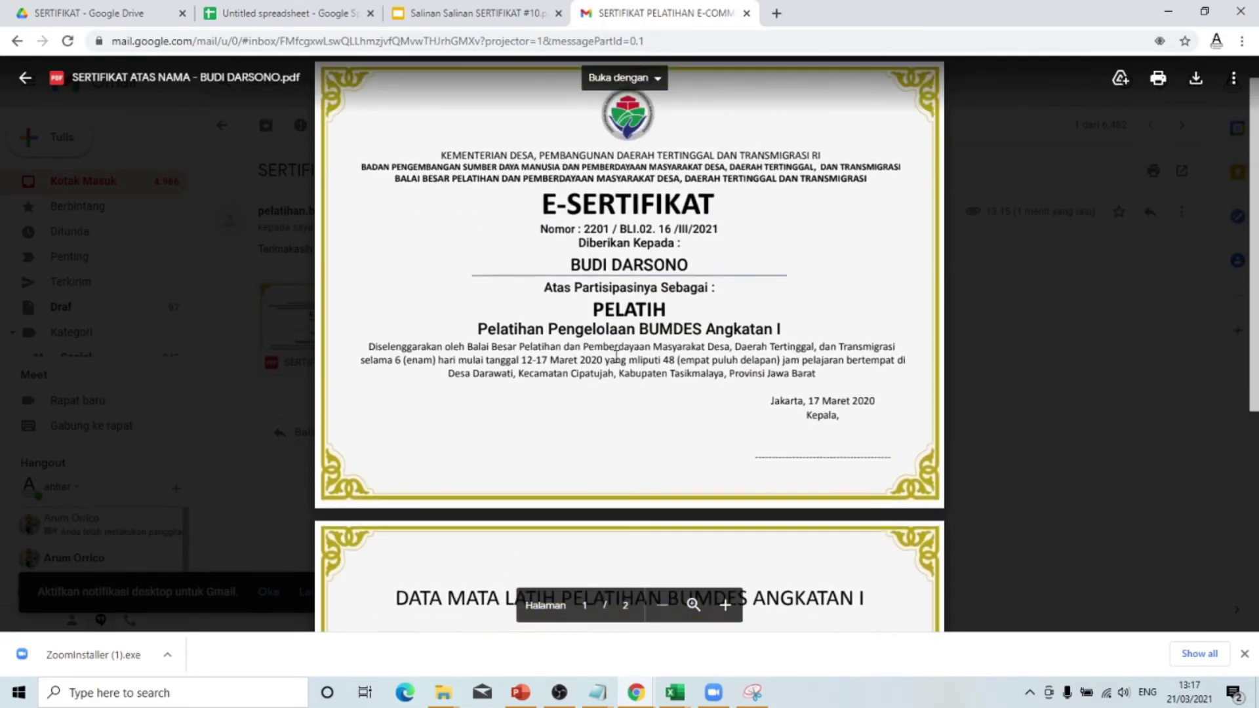
click(1064, 299)
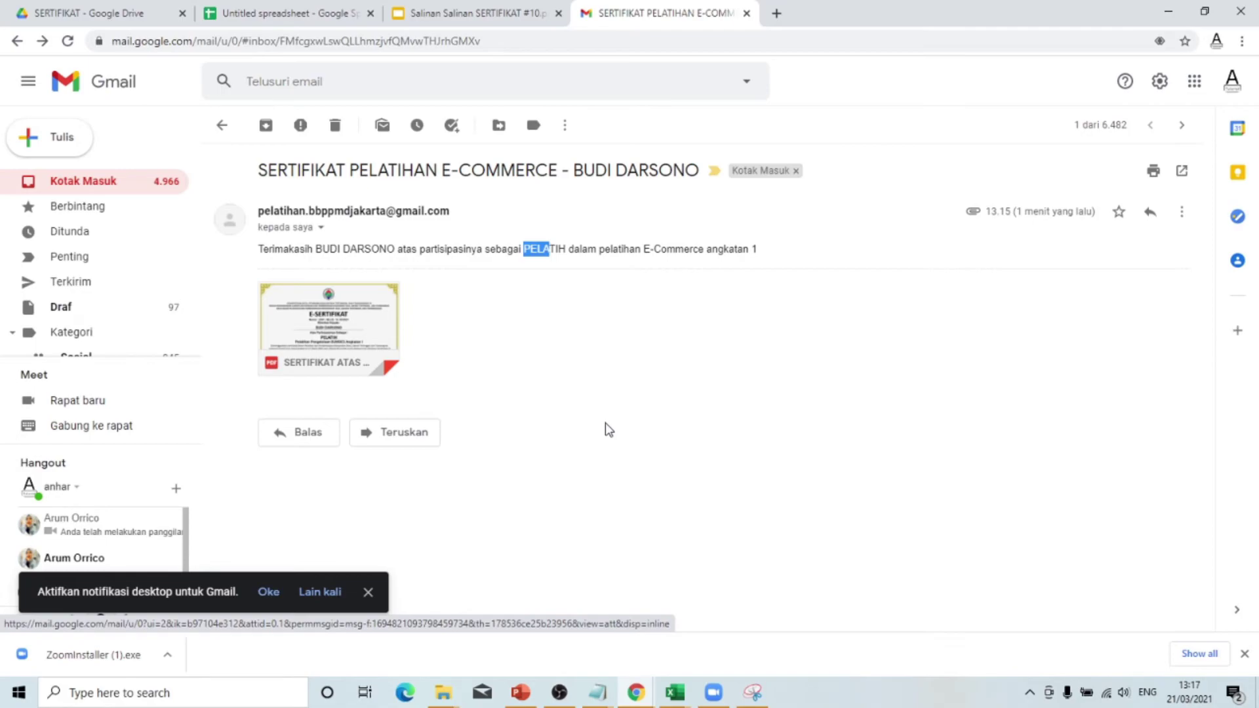
mouse_move(442, 705)
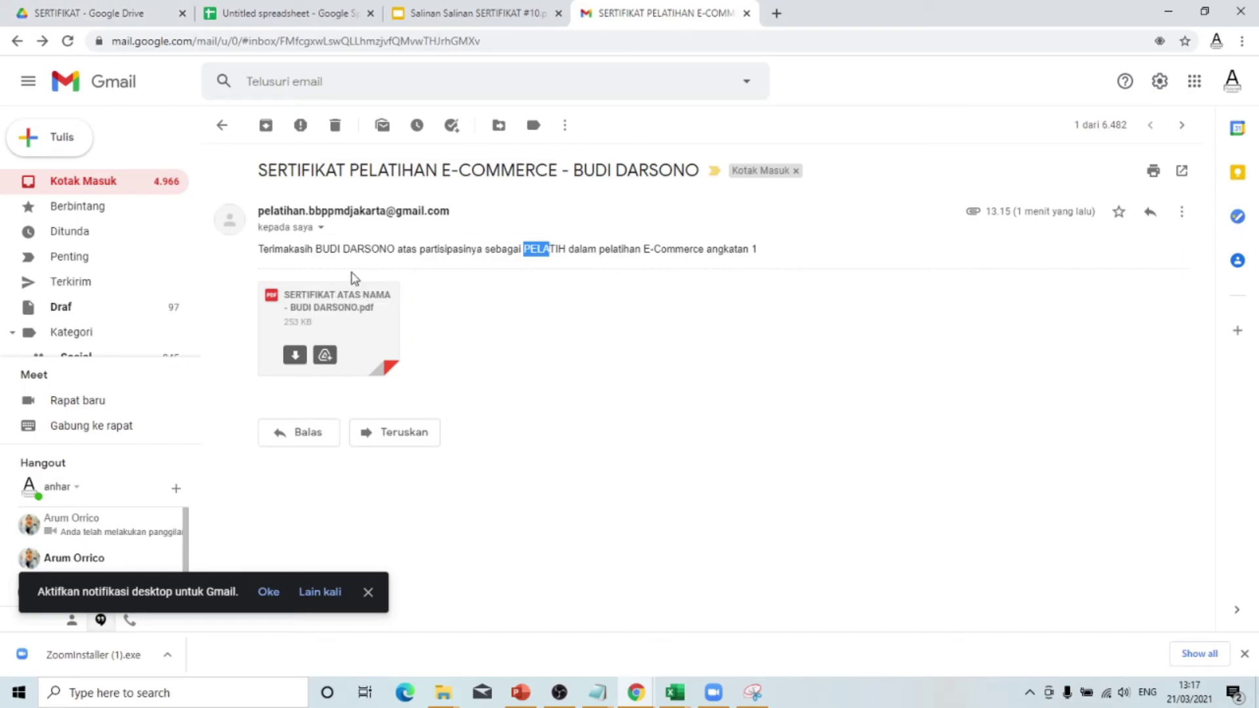
- Open the PDF SERTIFIKAT E-COMMERCE ANGKATAN_1 folder in Google Drive
click(105, 13)
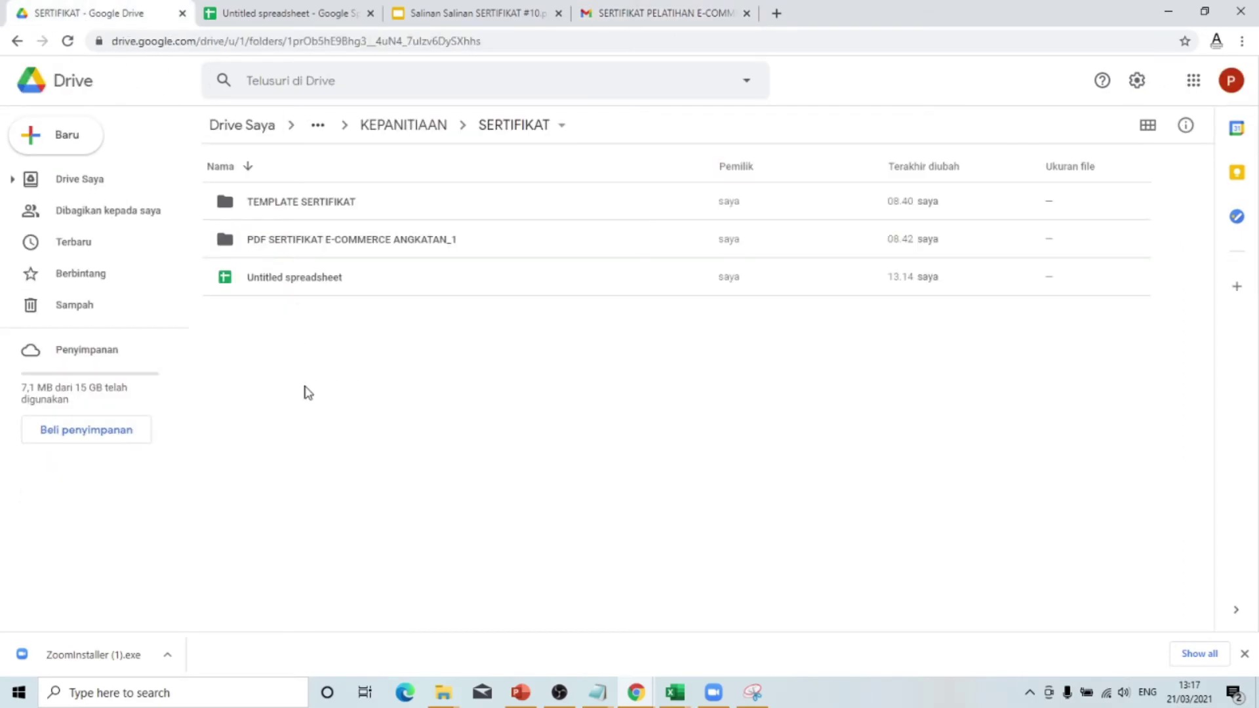
click(383, 247)
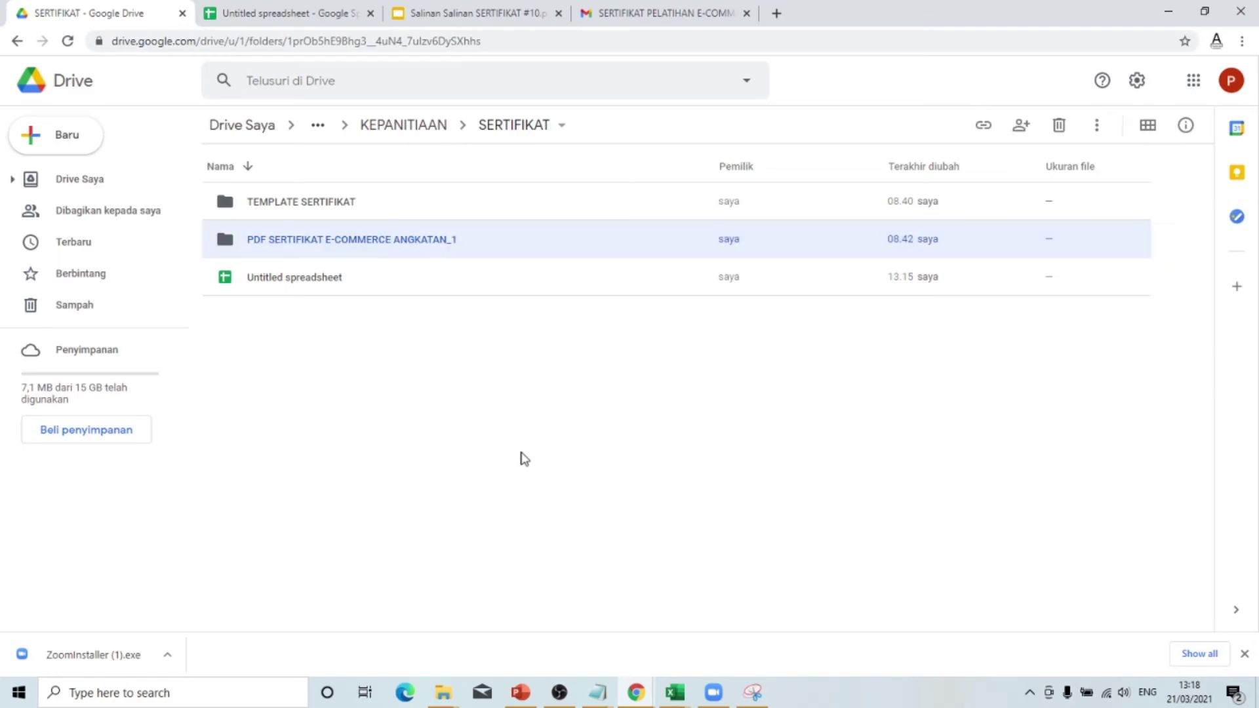
double_click(381, 243)
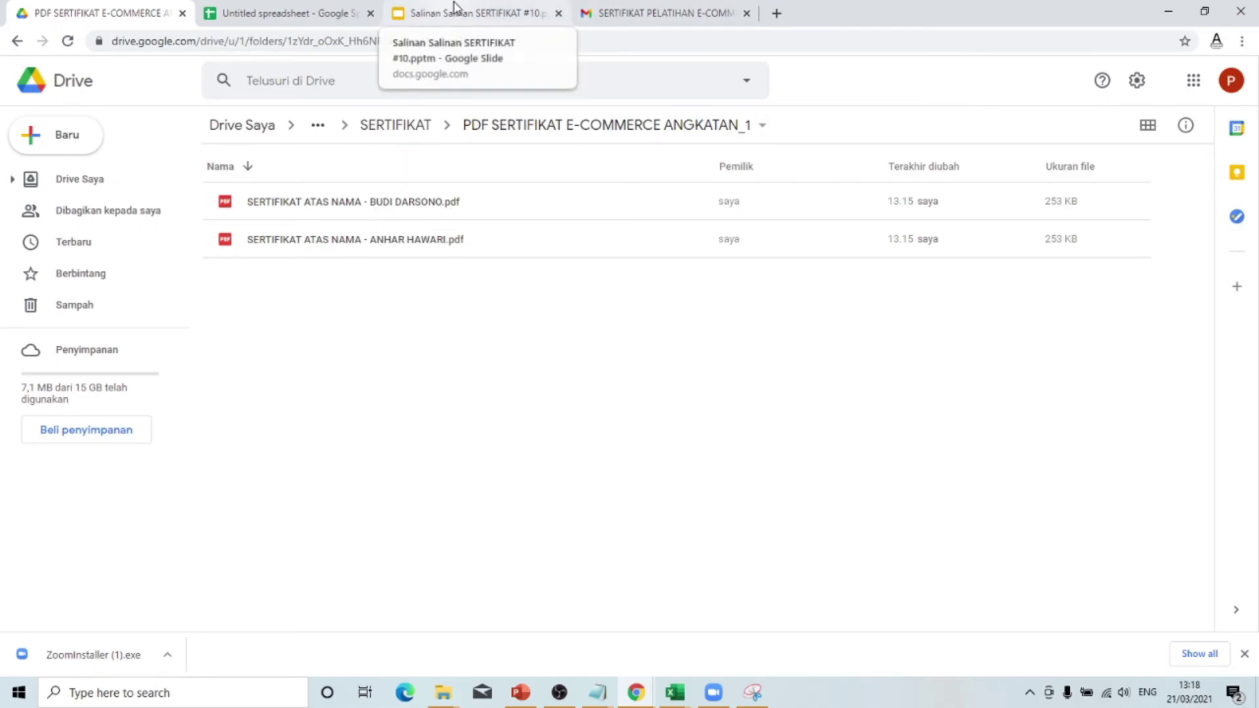
click(652, 11)
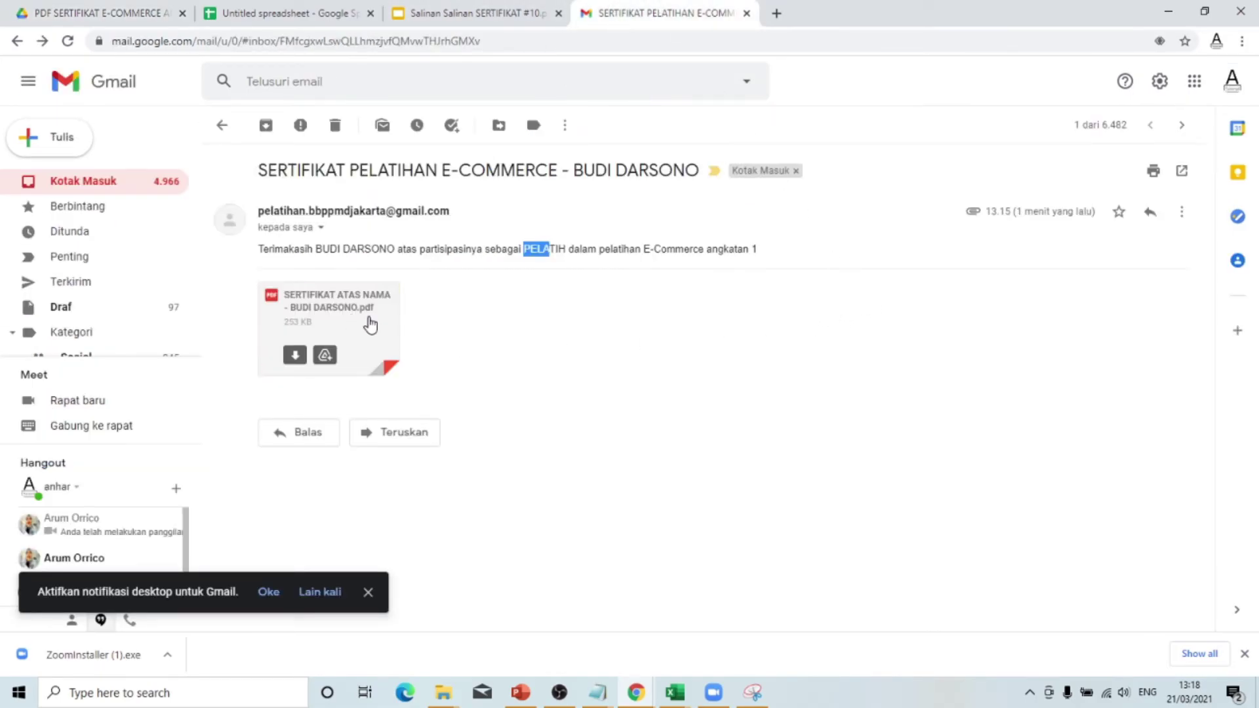
click(131, 12)
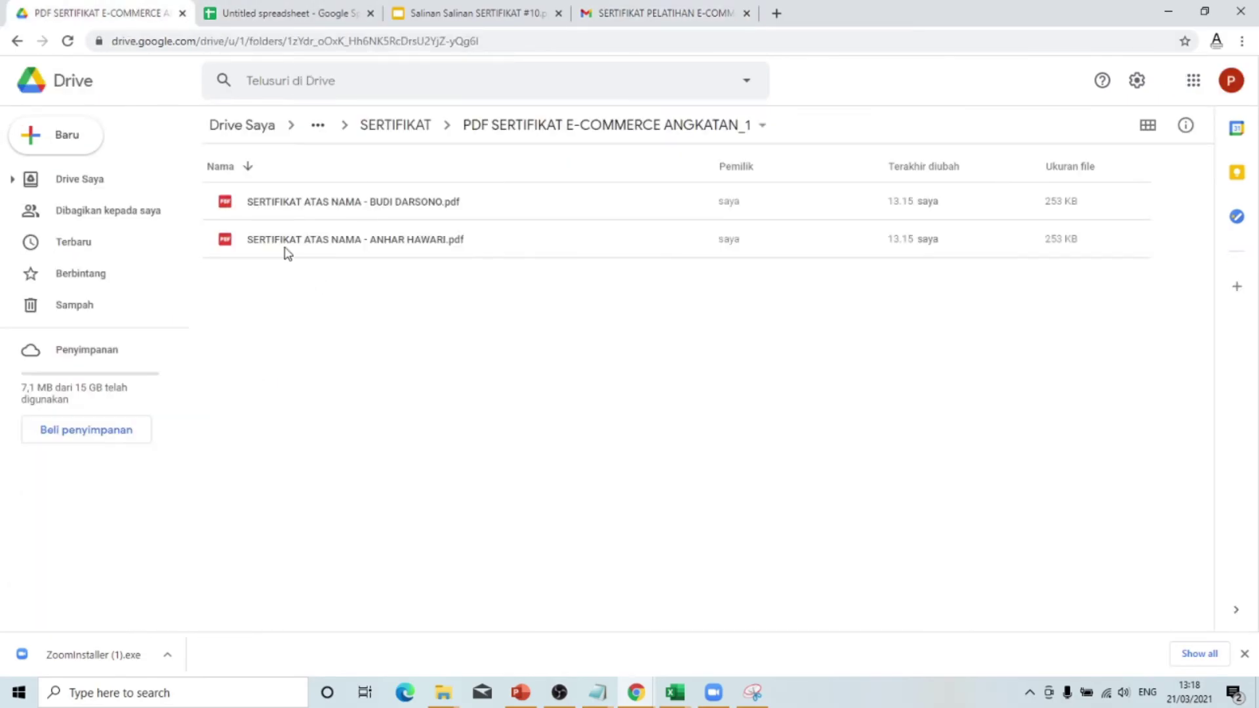
- Preview the participant's certificate PDF, then go back up to the SERTIFIKAT folder
double_click(304, 239)
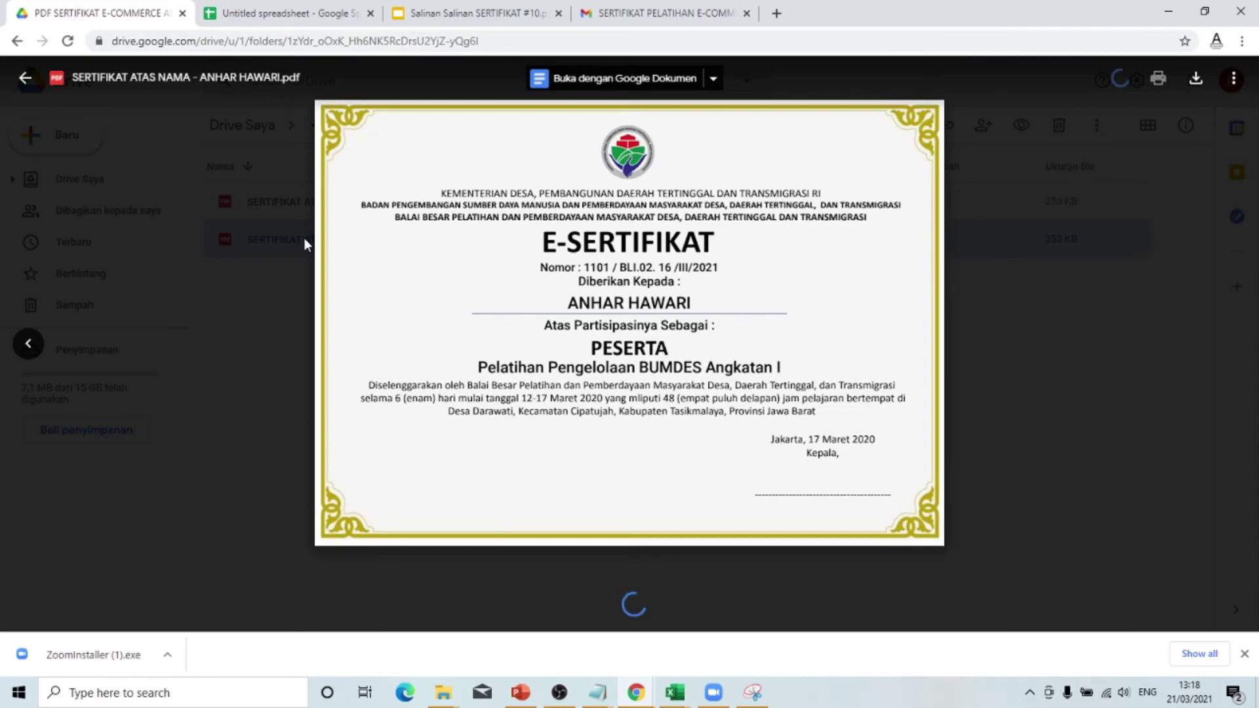
scroll(1095, 391, down, 4)
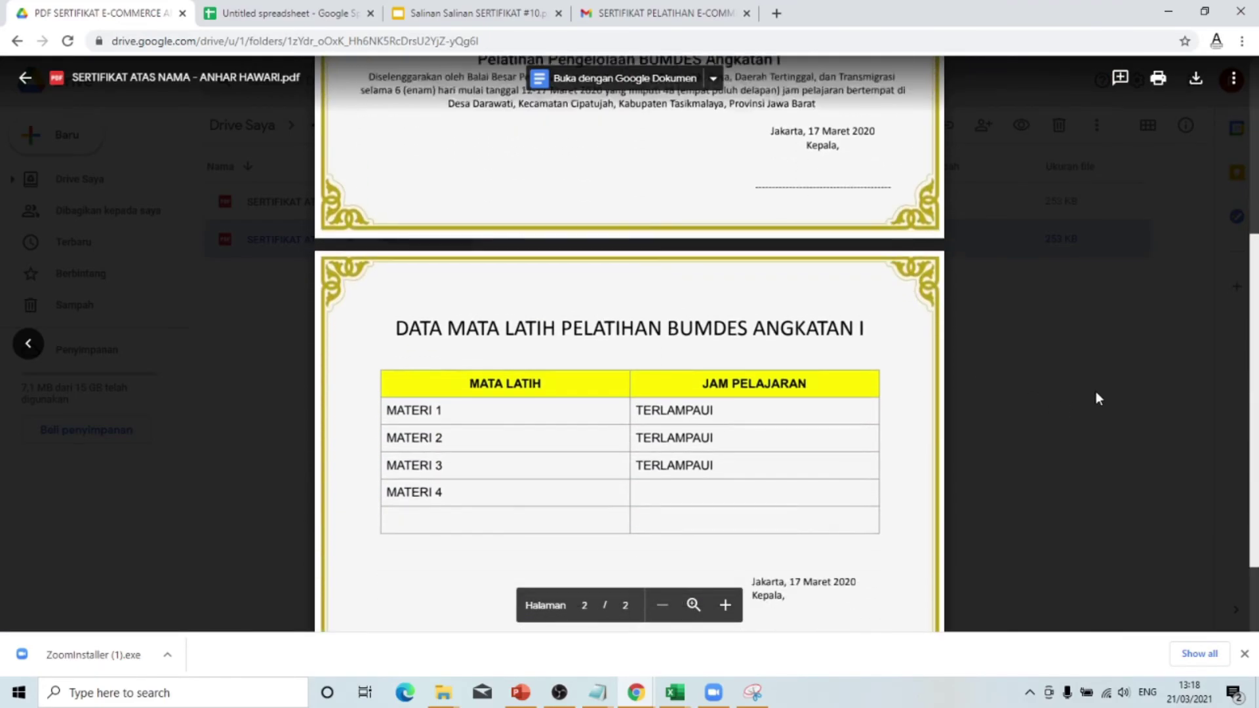
scroll(1095, 391, down, 2)
click(1101, 320)
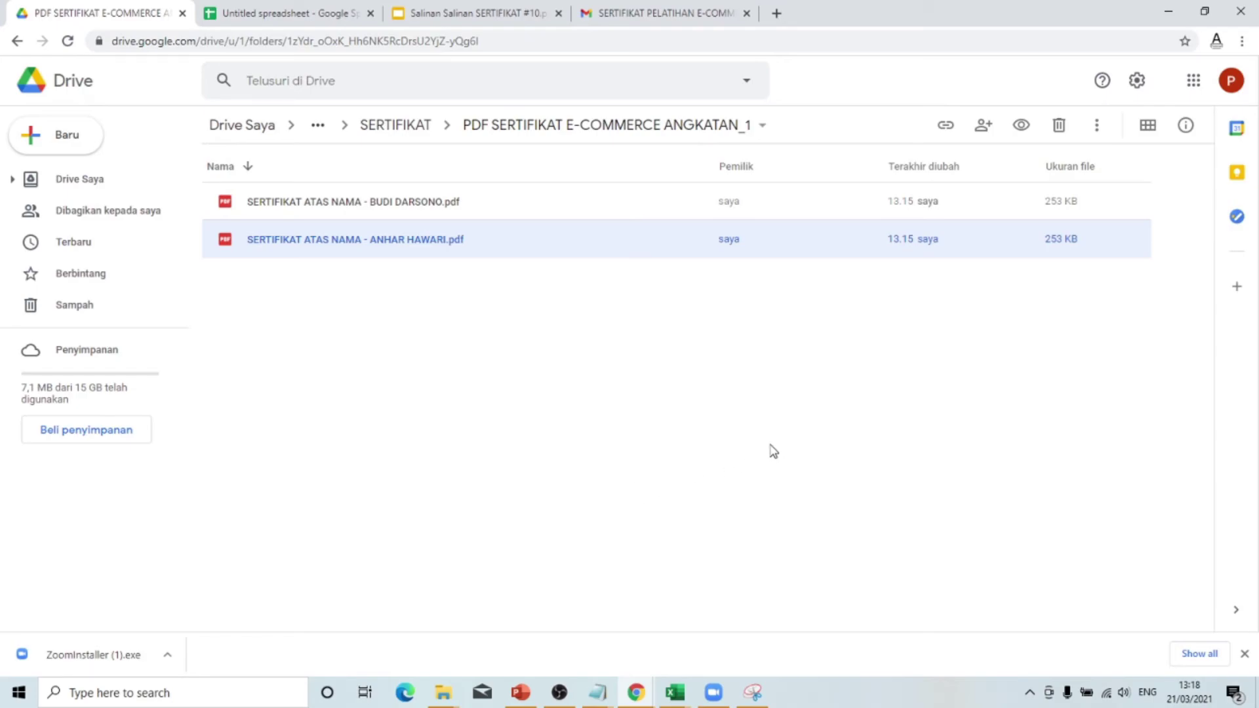
click(813, 389)
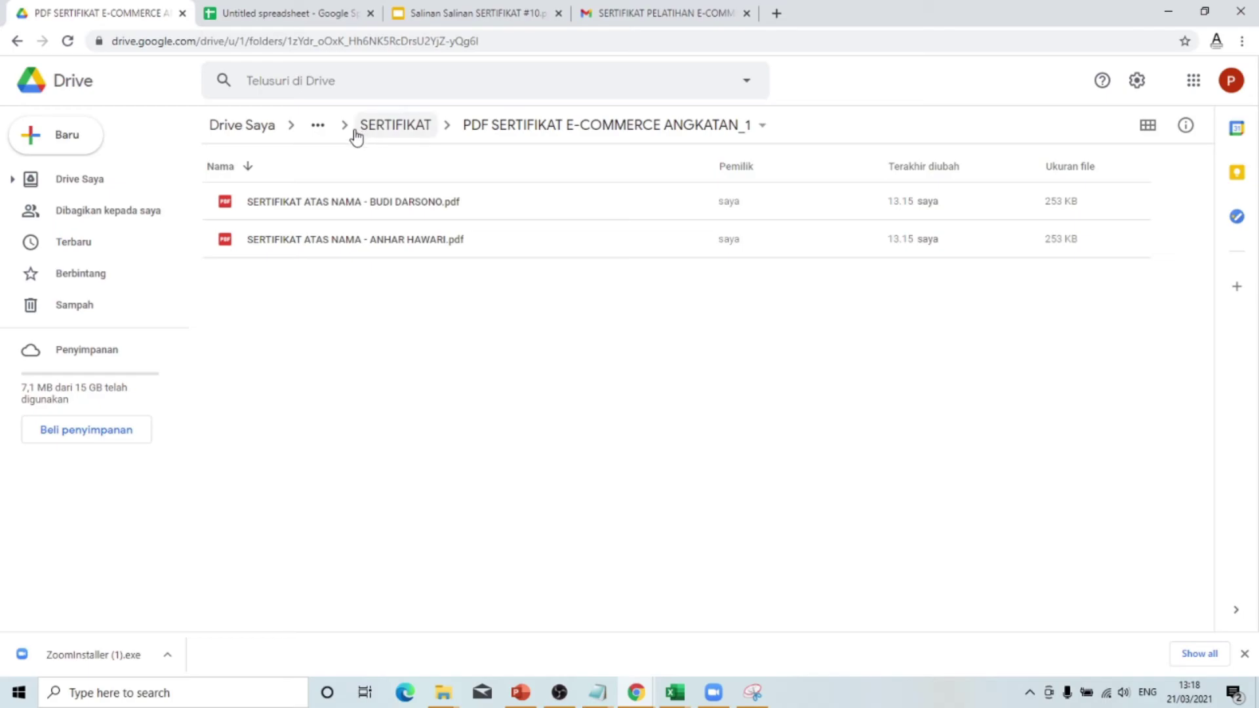
click(407, 128)
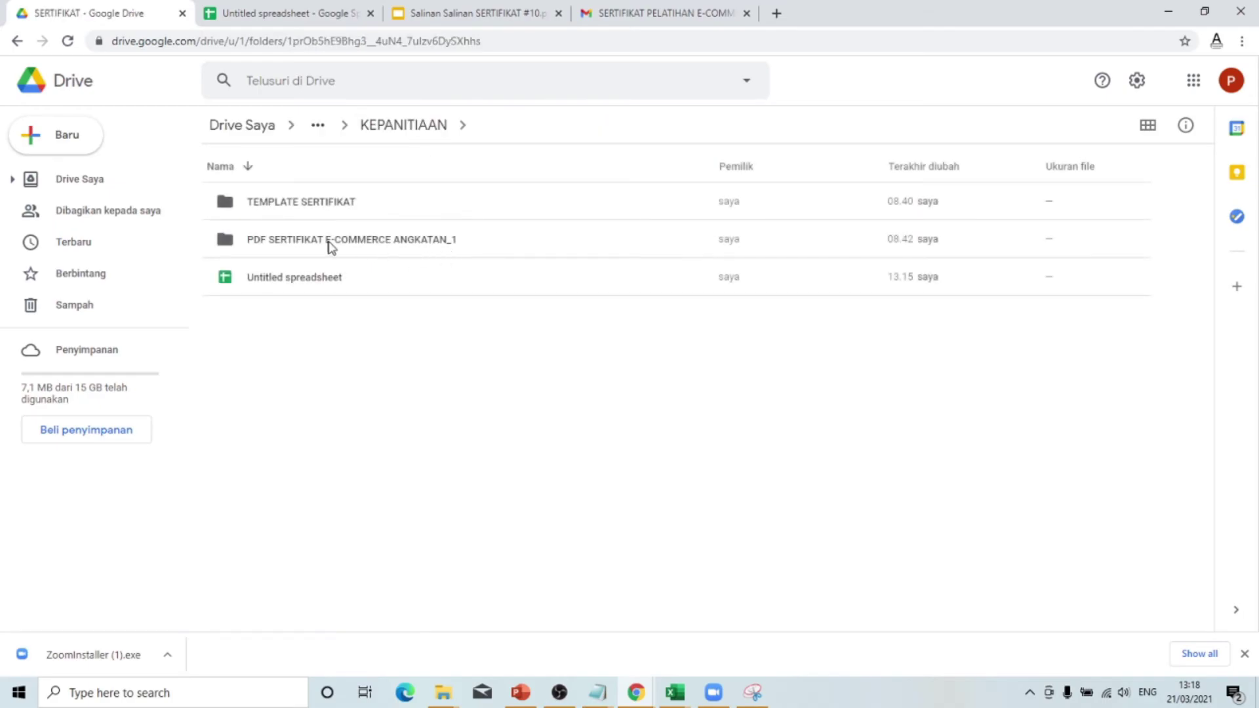
- Share the PDF SERTIFIKAT E-COMMERCE ANGKATAN_1 folder with anyone who has the link and copy it
click(261, 251)
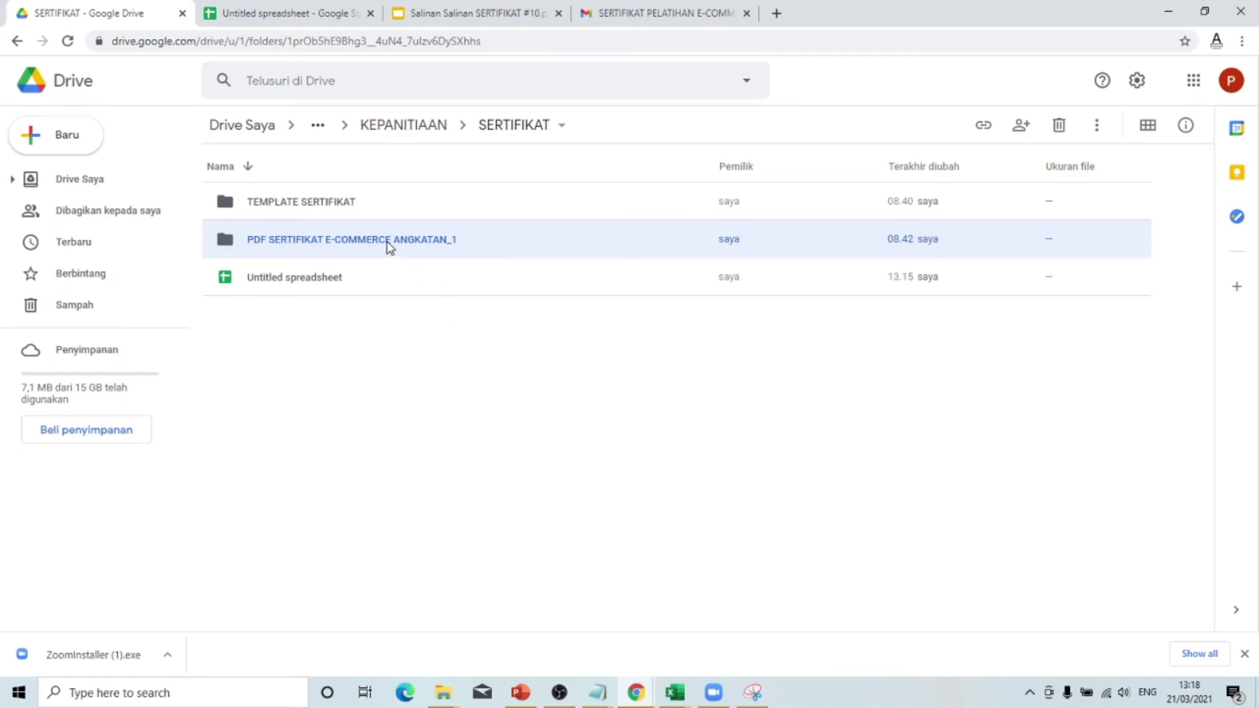
right_click(389, 246)
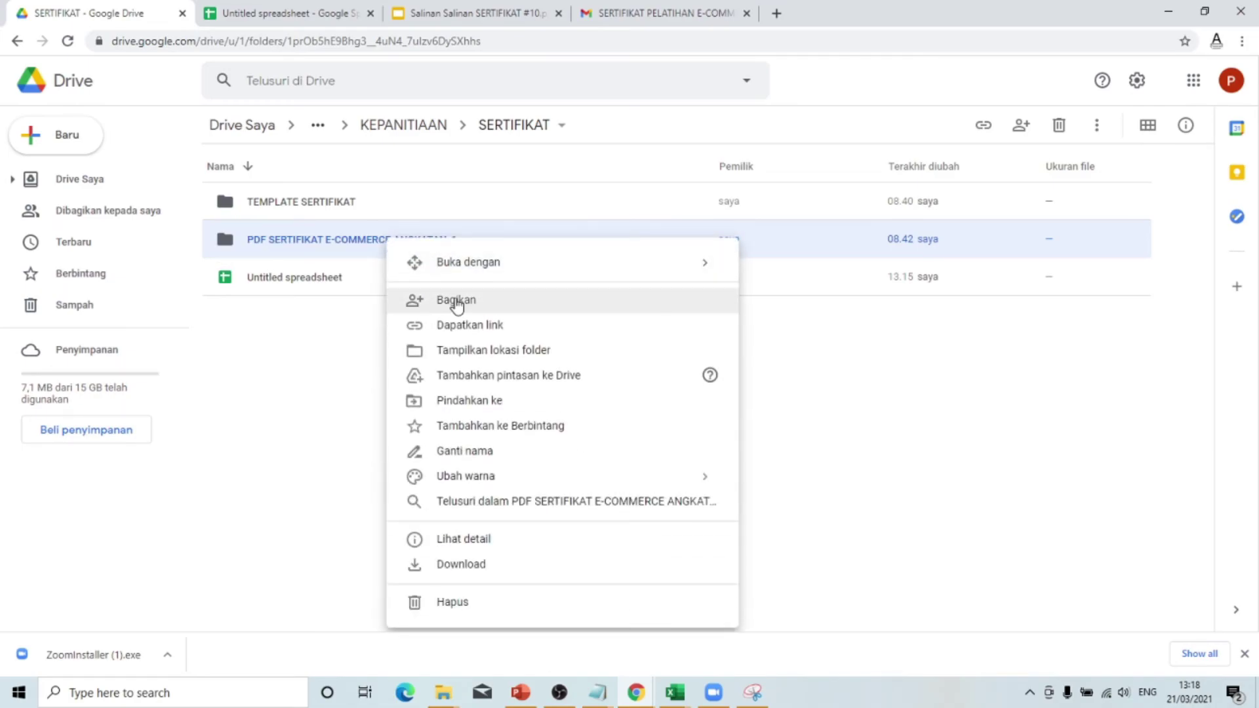
click(457, 303)
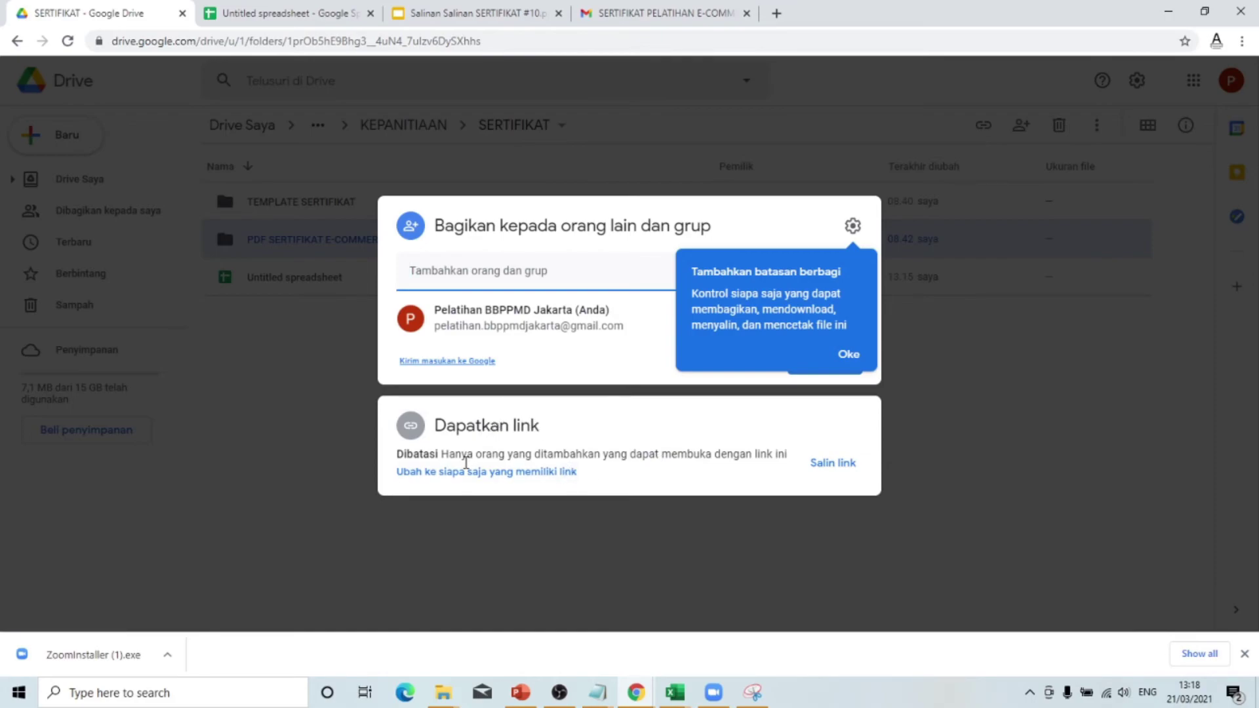
click(507, 477)
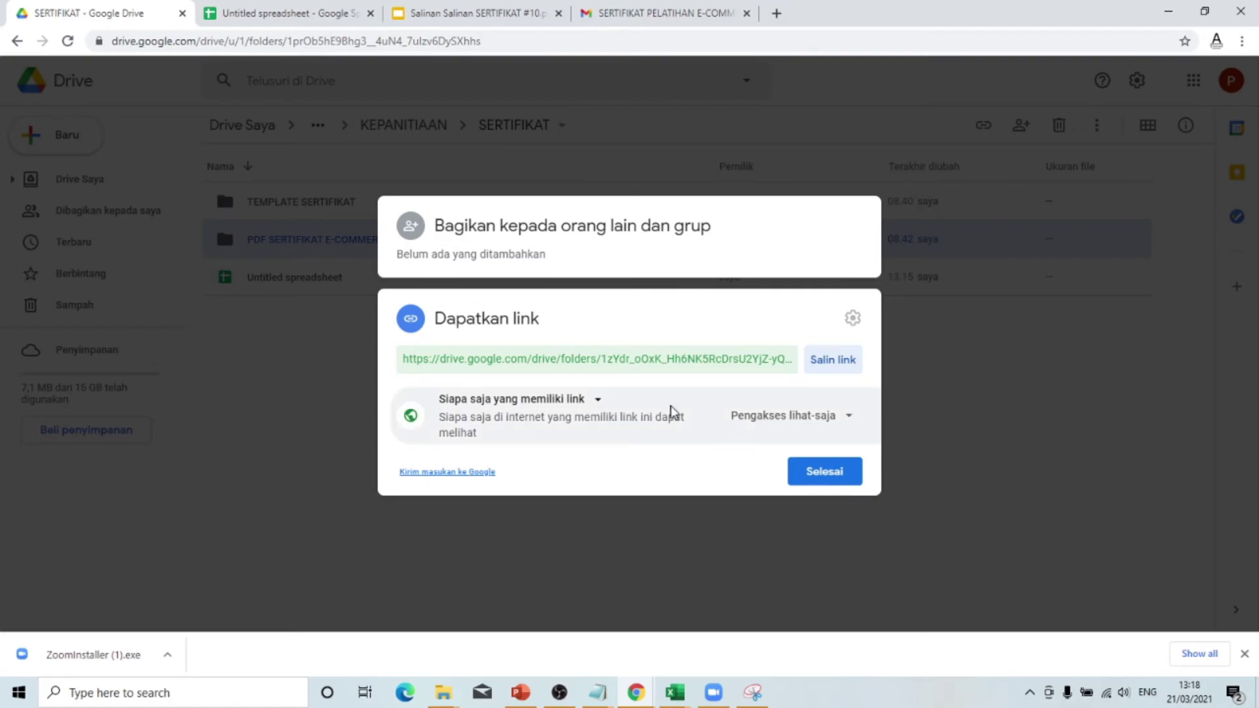
click(841, 365)
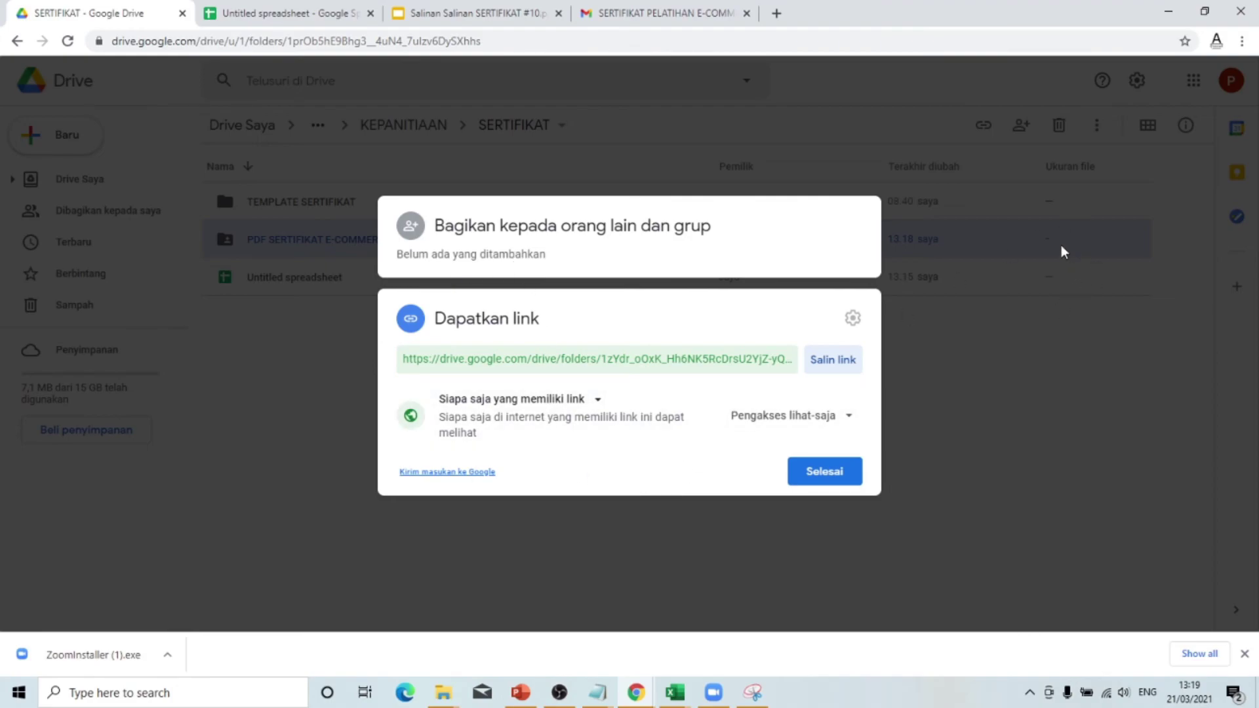
- Open a new incognito window and load the copied folder link
click(1246, 43)
click(1167, 97)
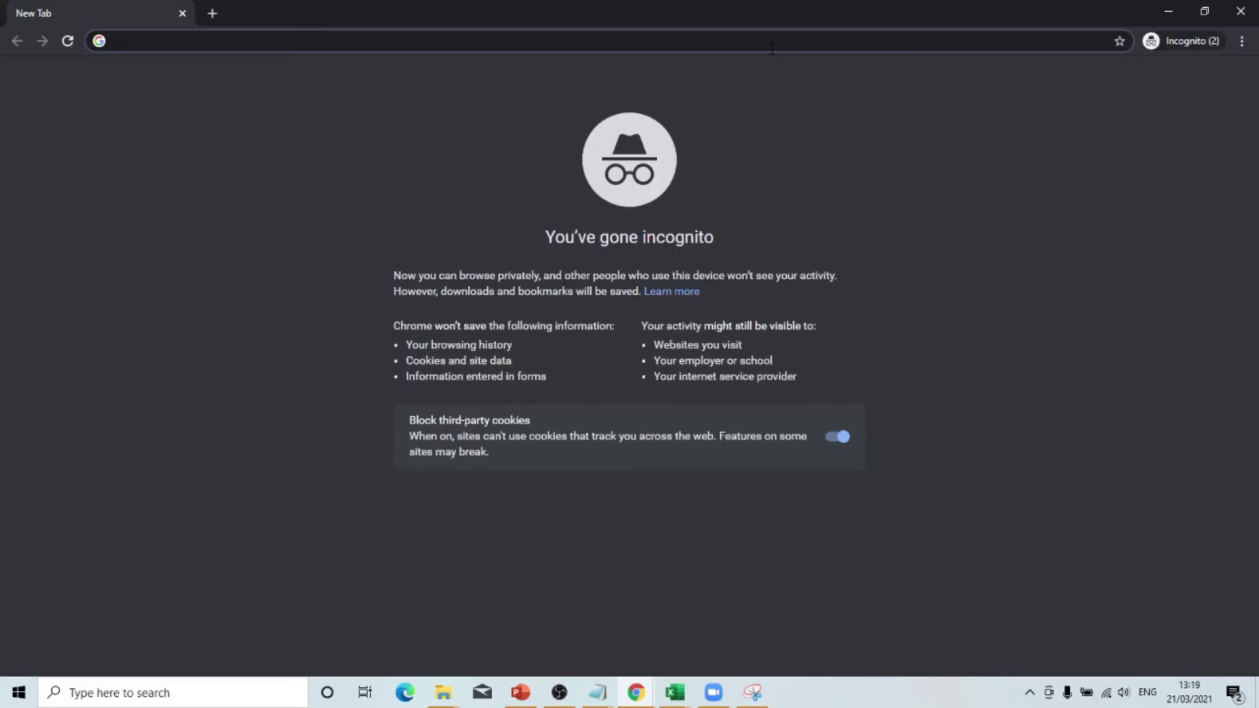
key(Return)
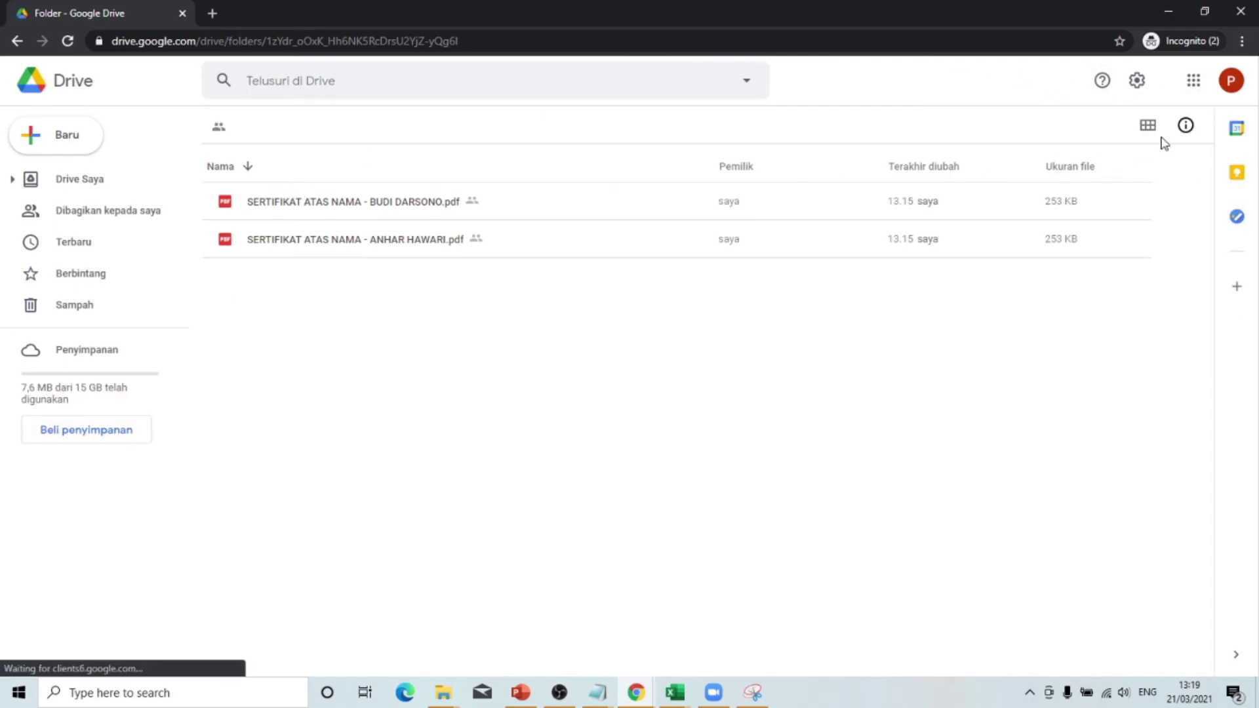
- Sign out of the Google account and load the shared folder link in a new tab
click(1231, 80)
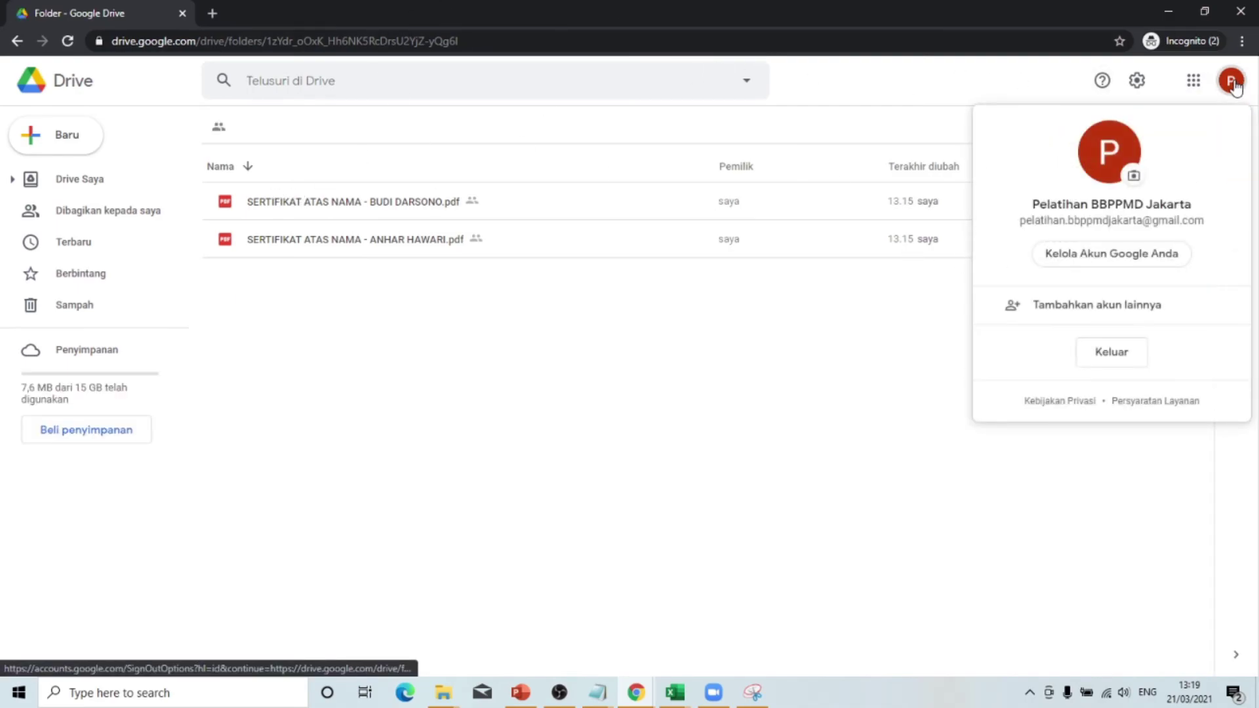
click(1107, 355)
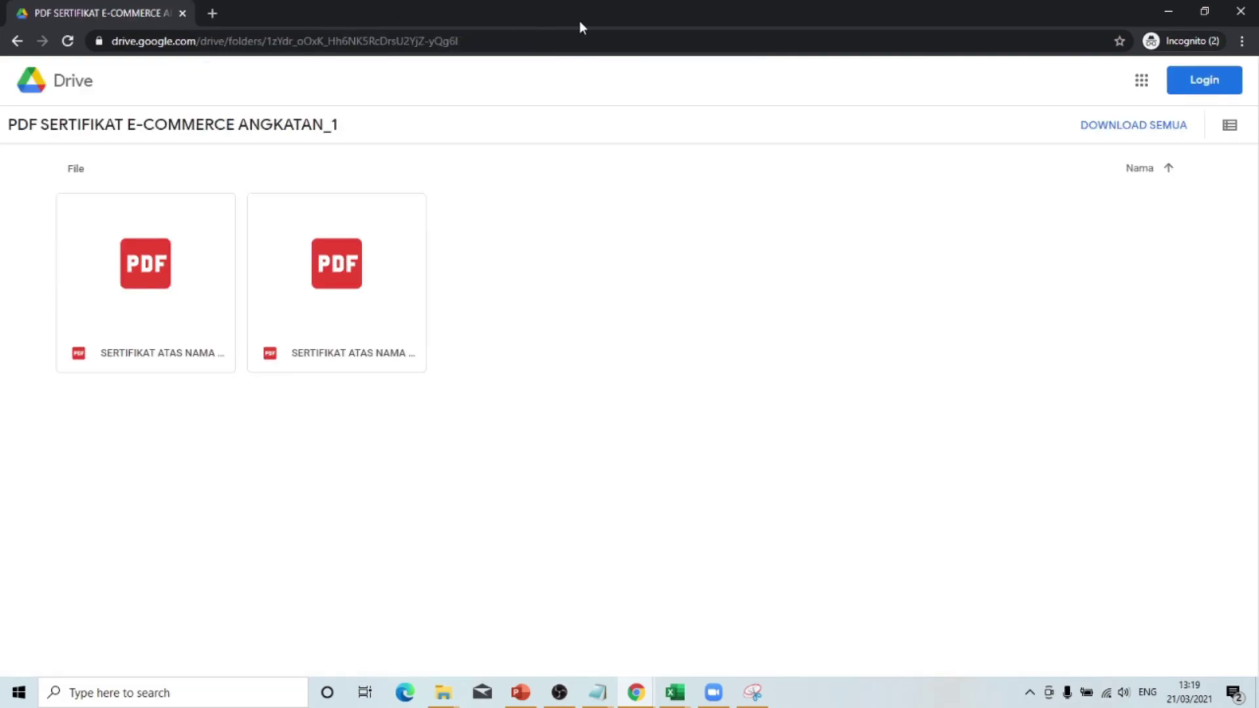
click(212, 13)
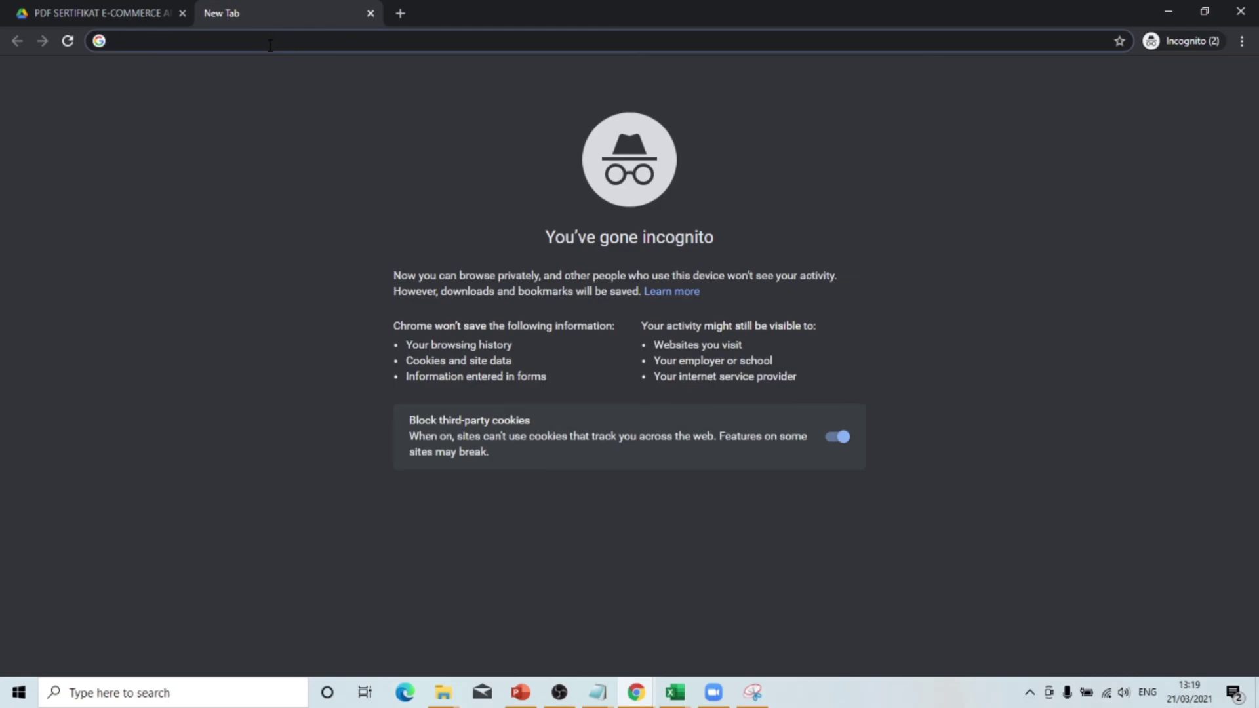
key(Return)
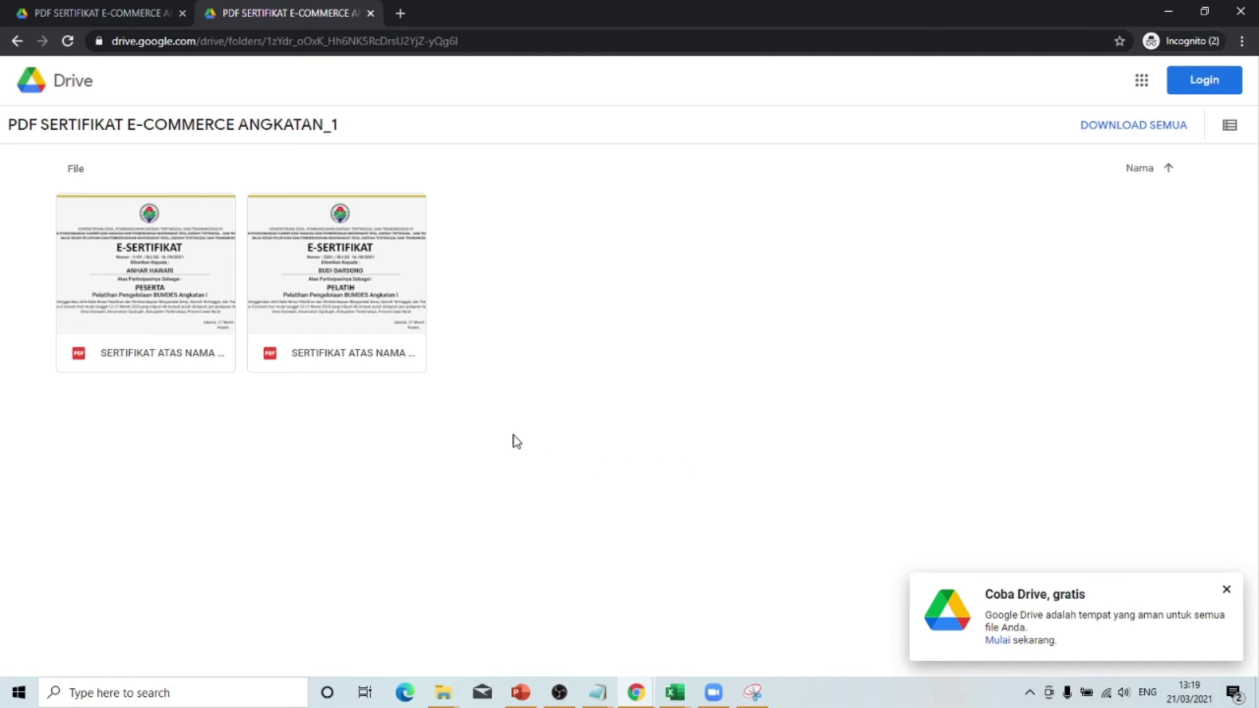
mouse_move(140, 219)
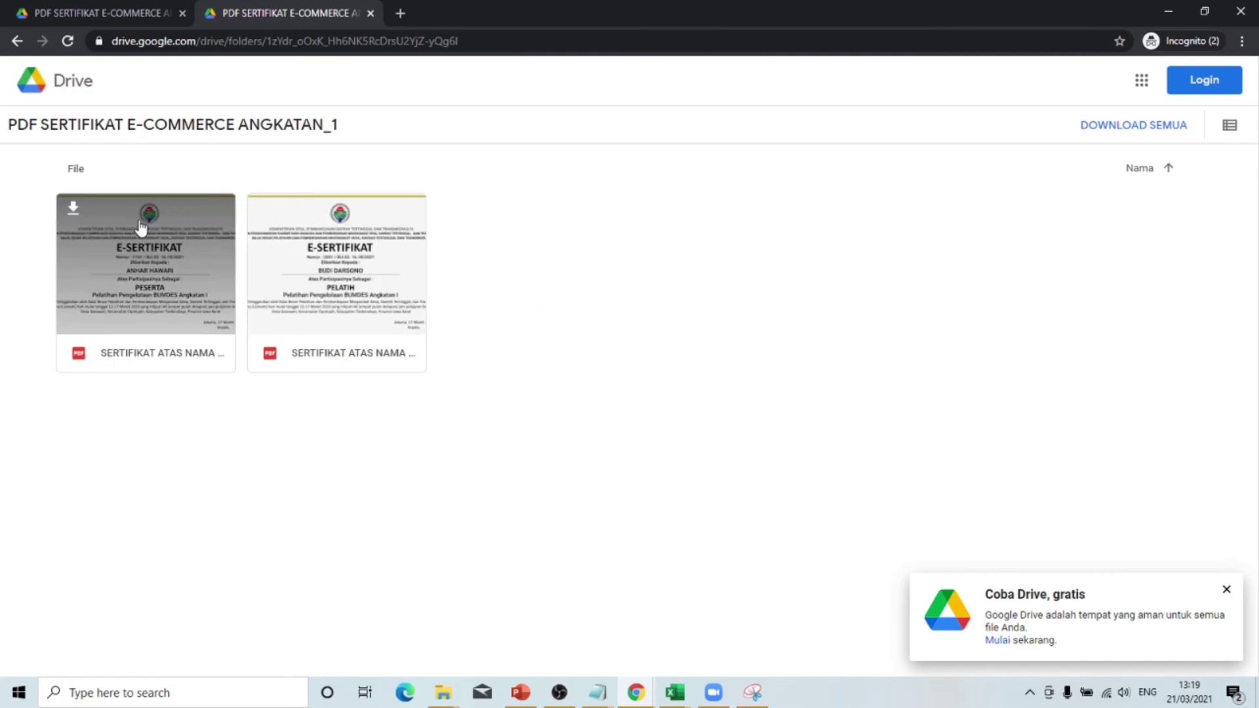
click(74, 215)
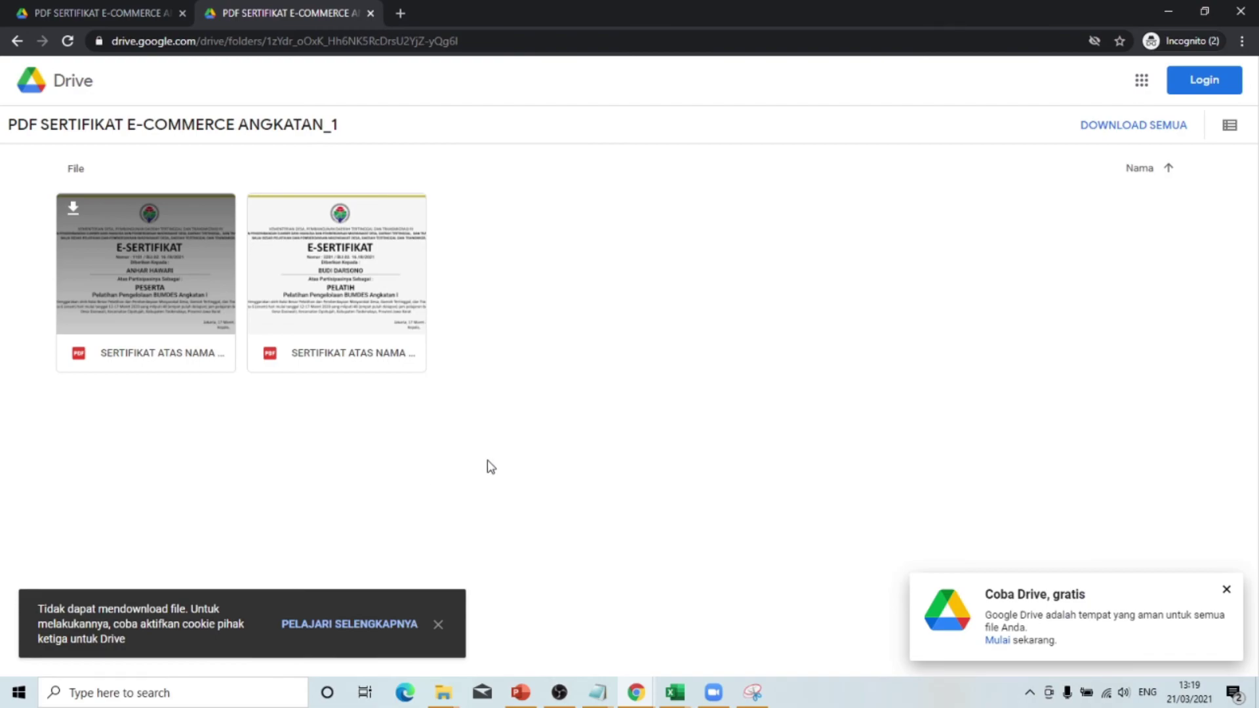
click(439, 626)
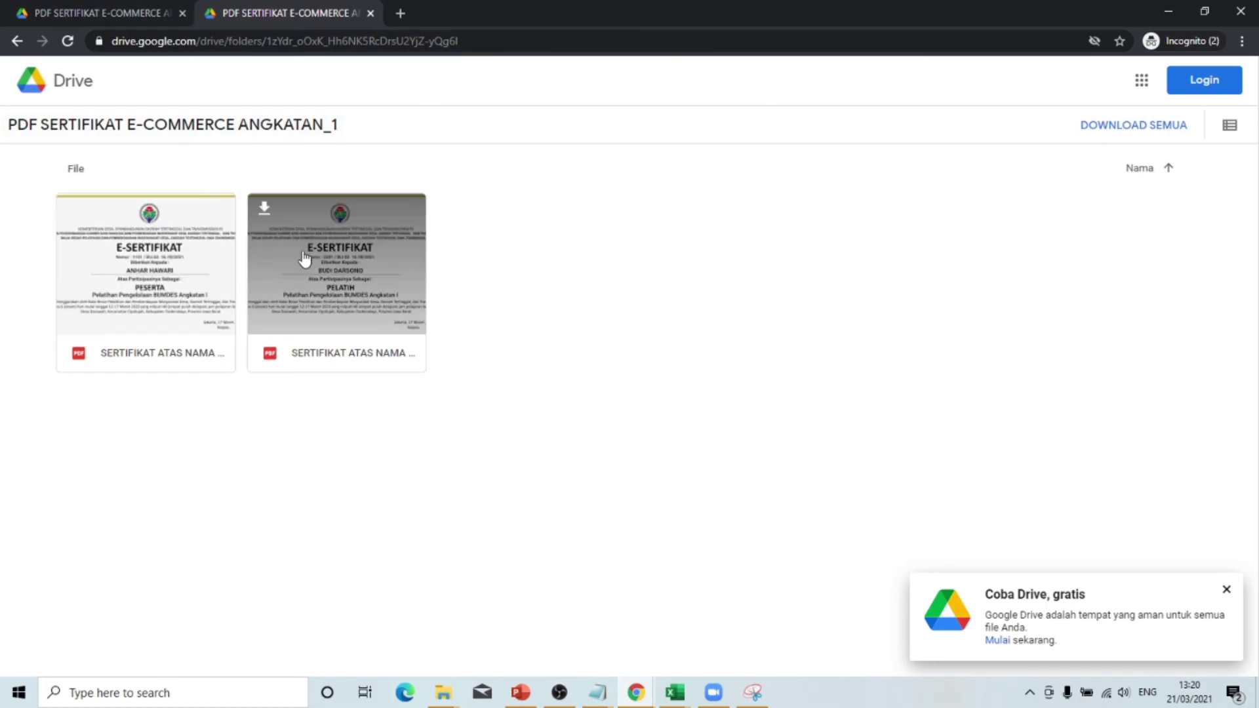
double_click(339, 306)
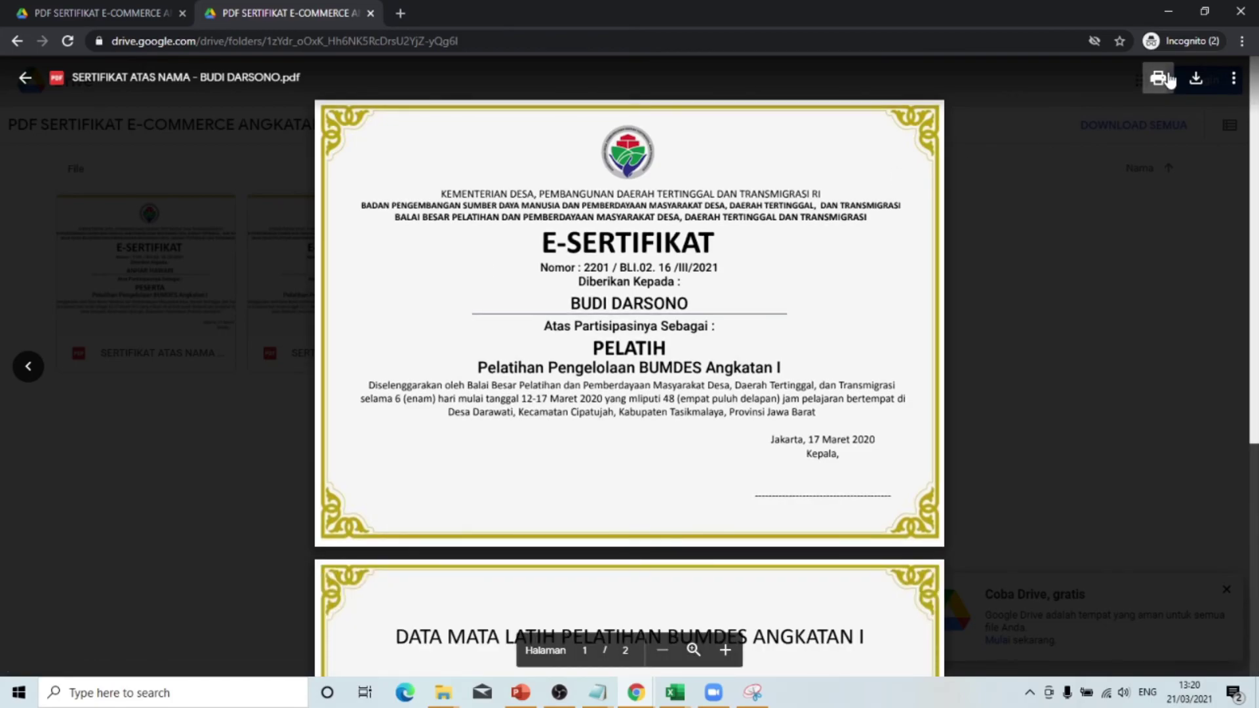
click(1203, 87)
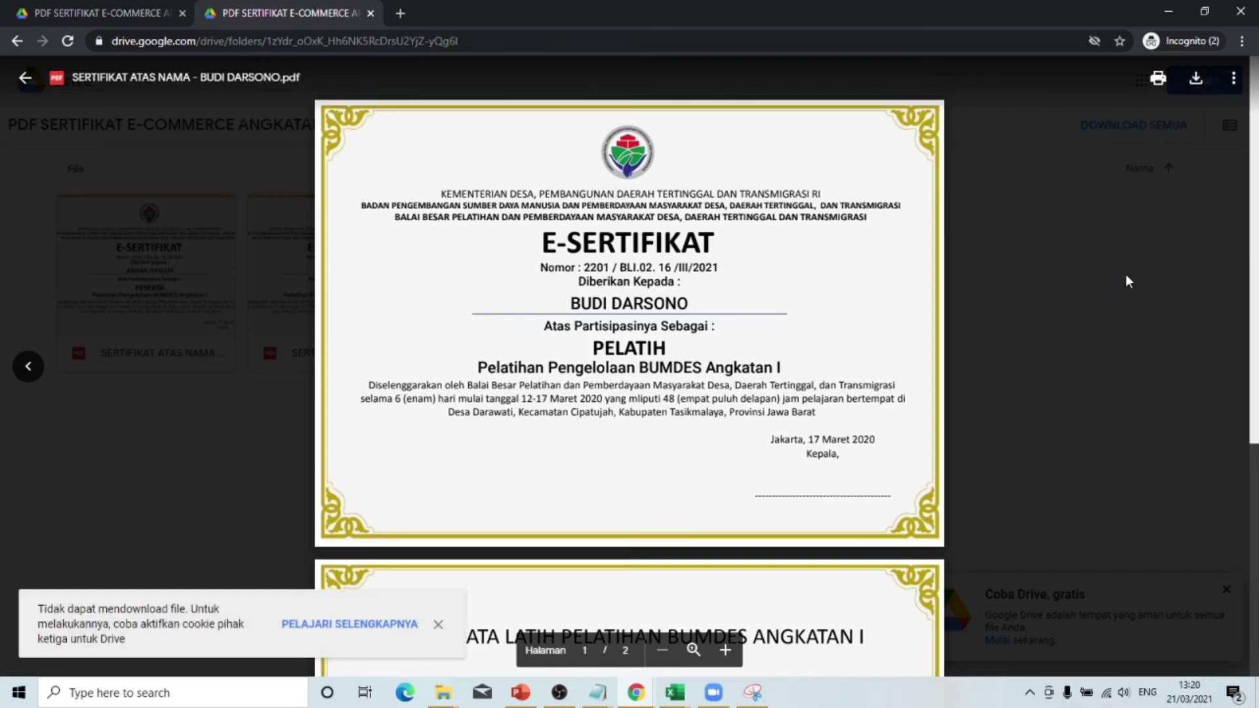
click(437, 626)
click(190, 514)
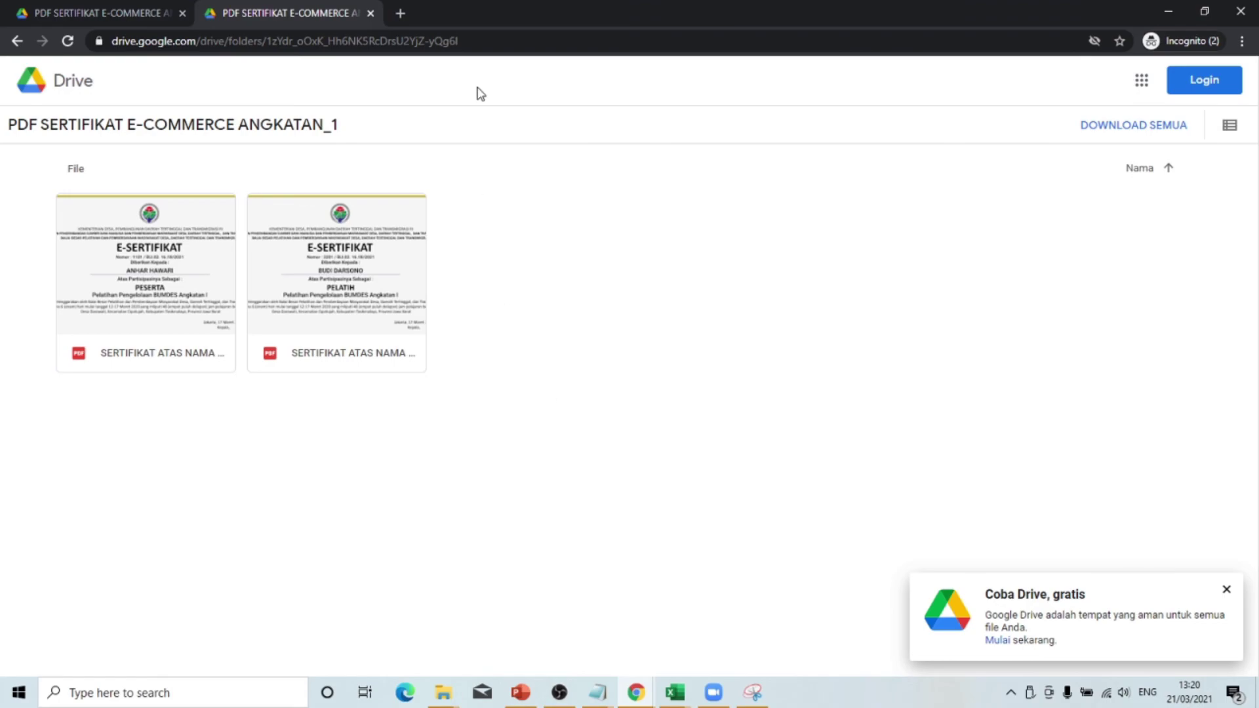
- Launch scrcpy.exe from the SCRCPY folder to mirror the phone
click(433, 698)
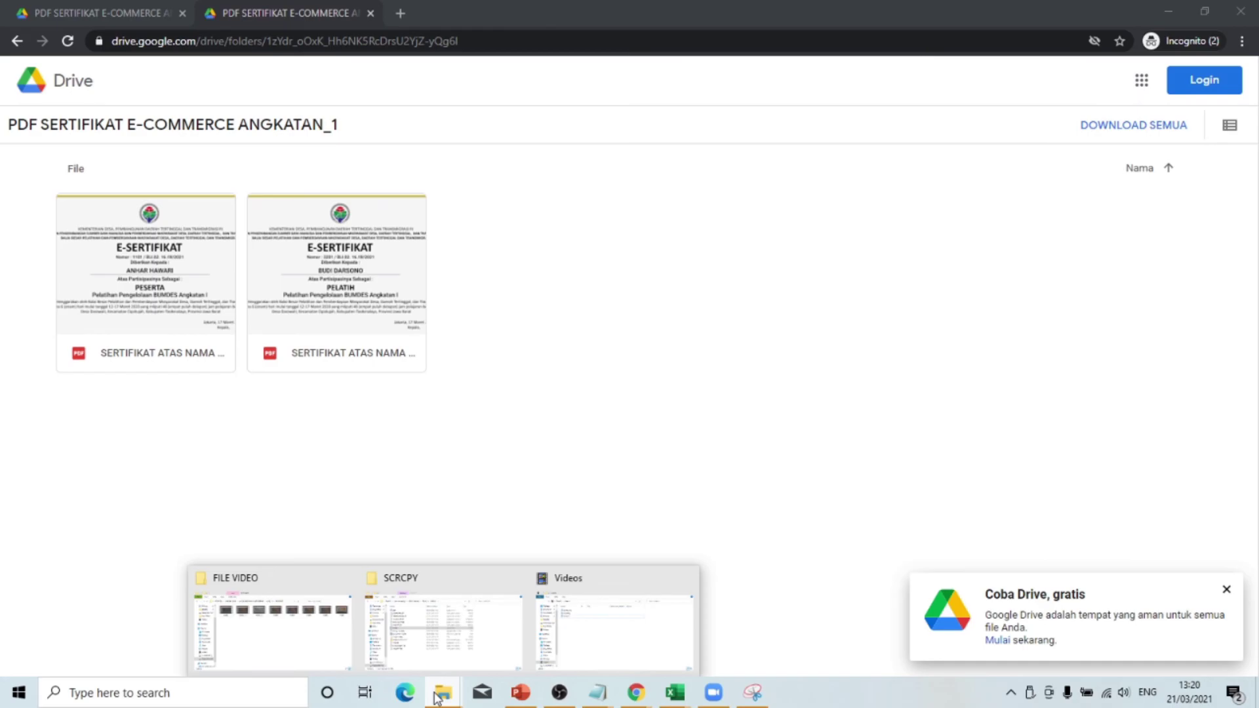
click(433, 663)
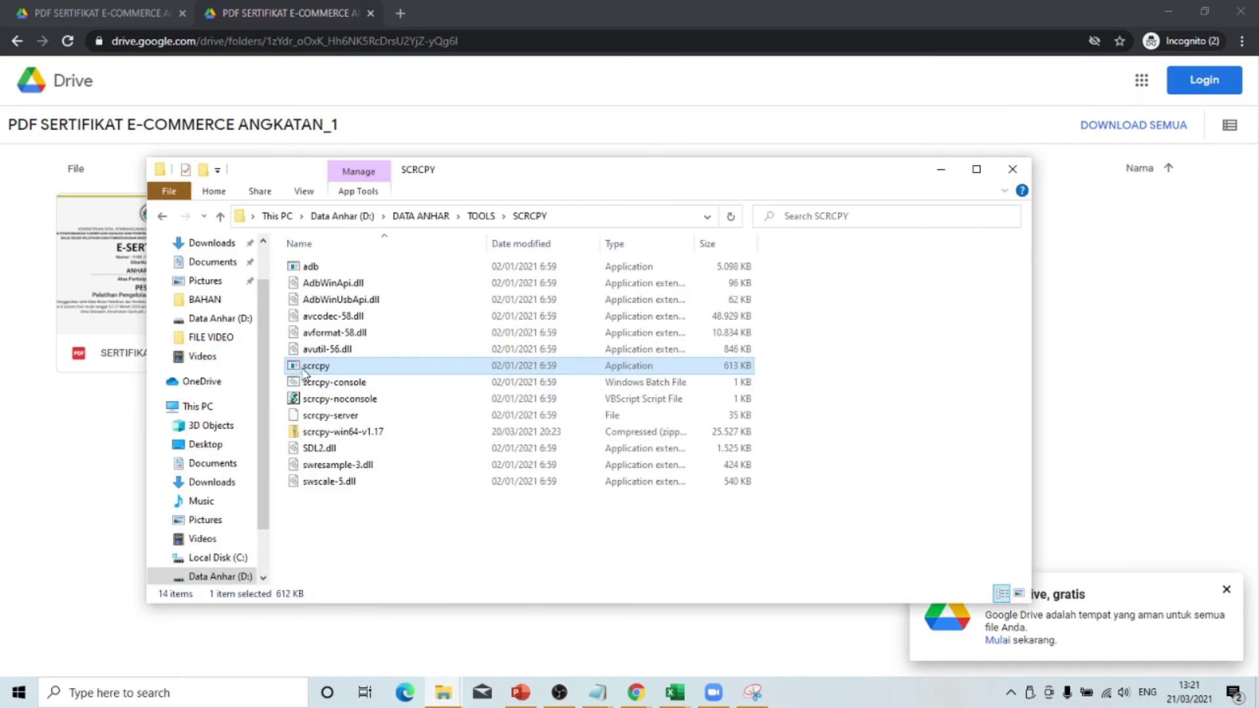
double_click(308, 366)
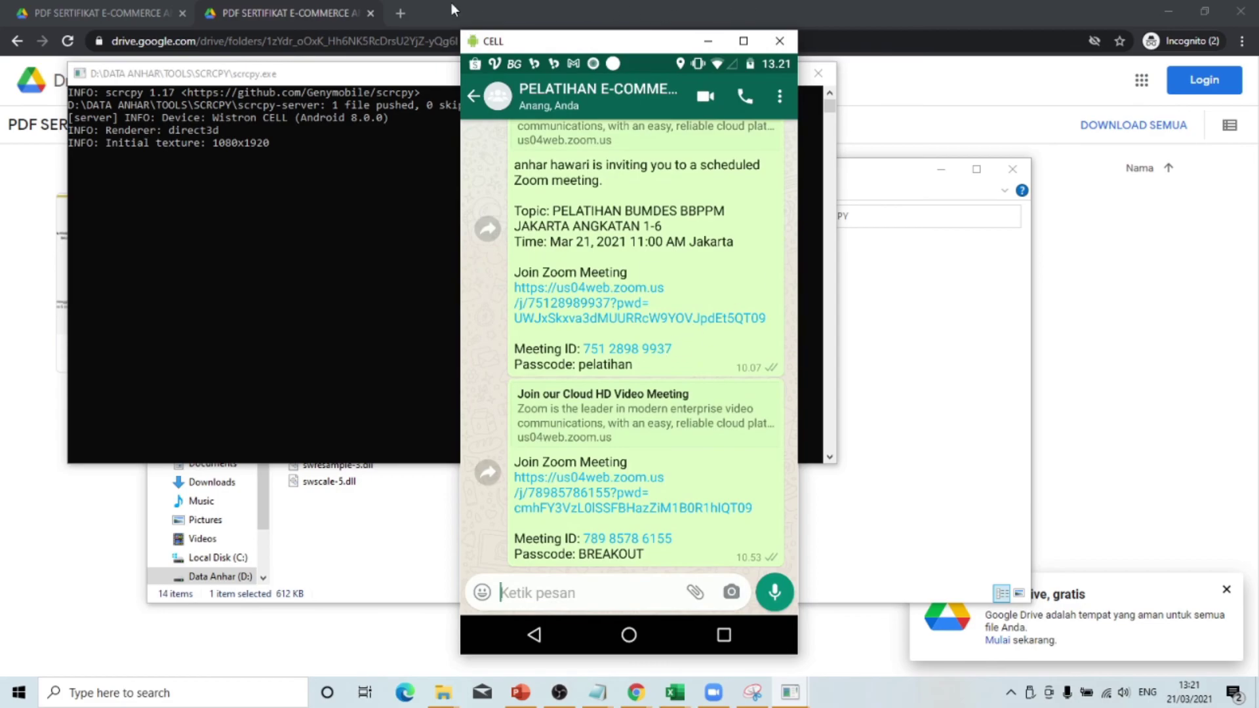
- Send the folder link in WhatsApp, then open it in Drive choosing OKE
click(674, 594)
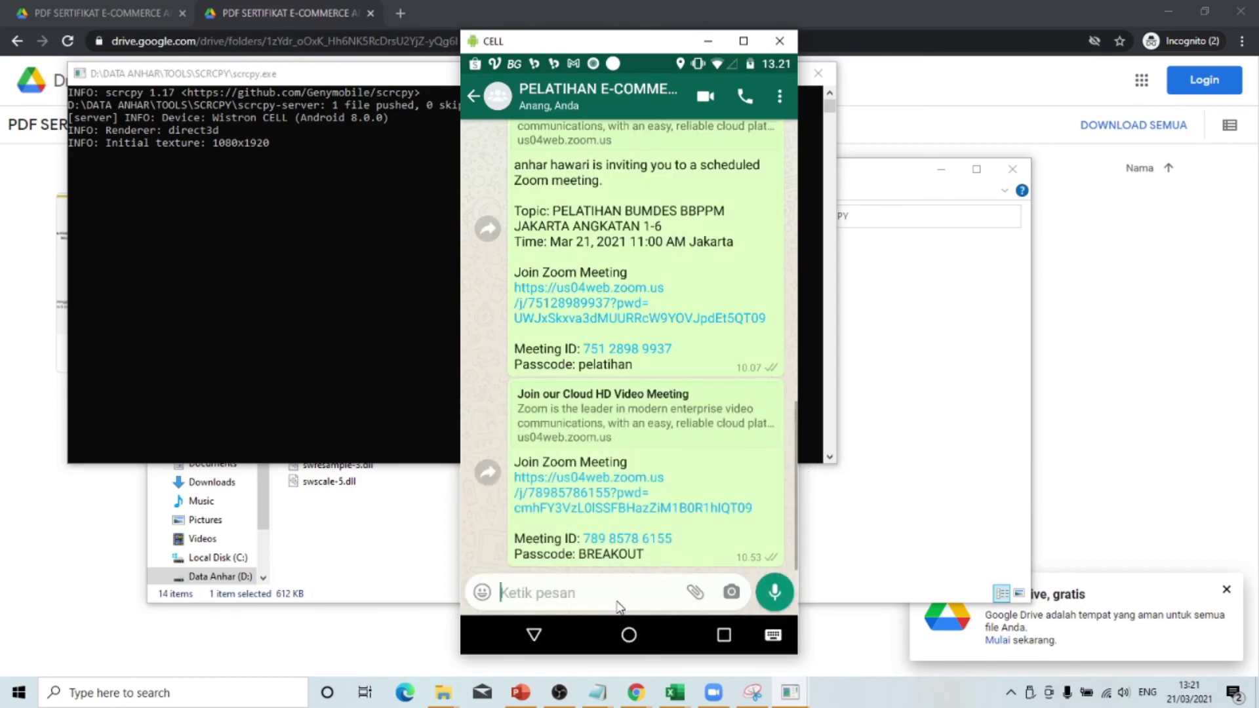
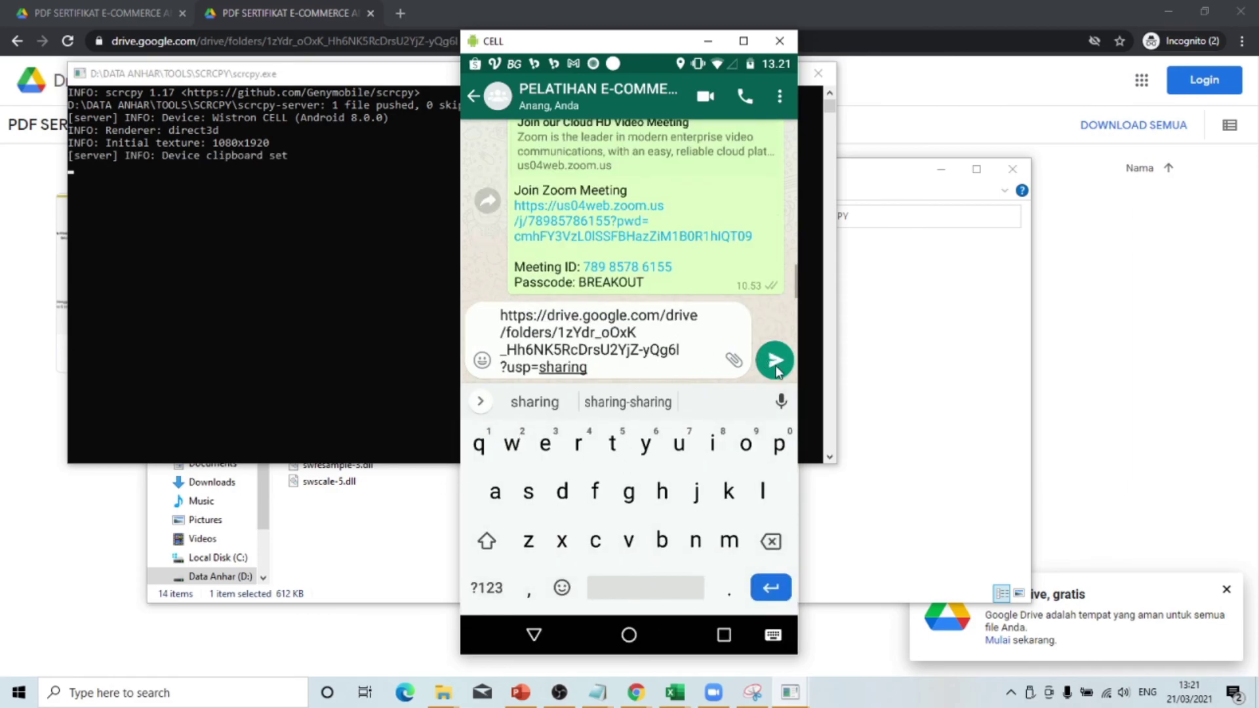
click(775, 362)
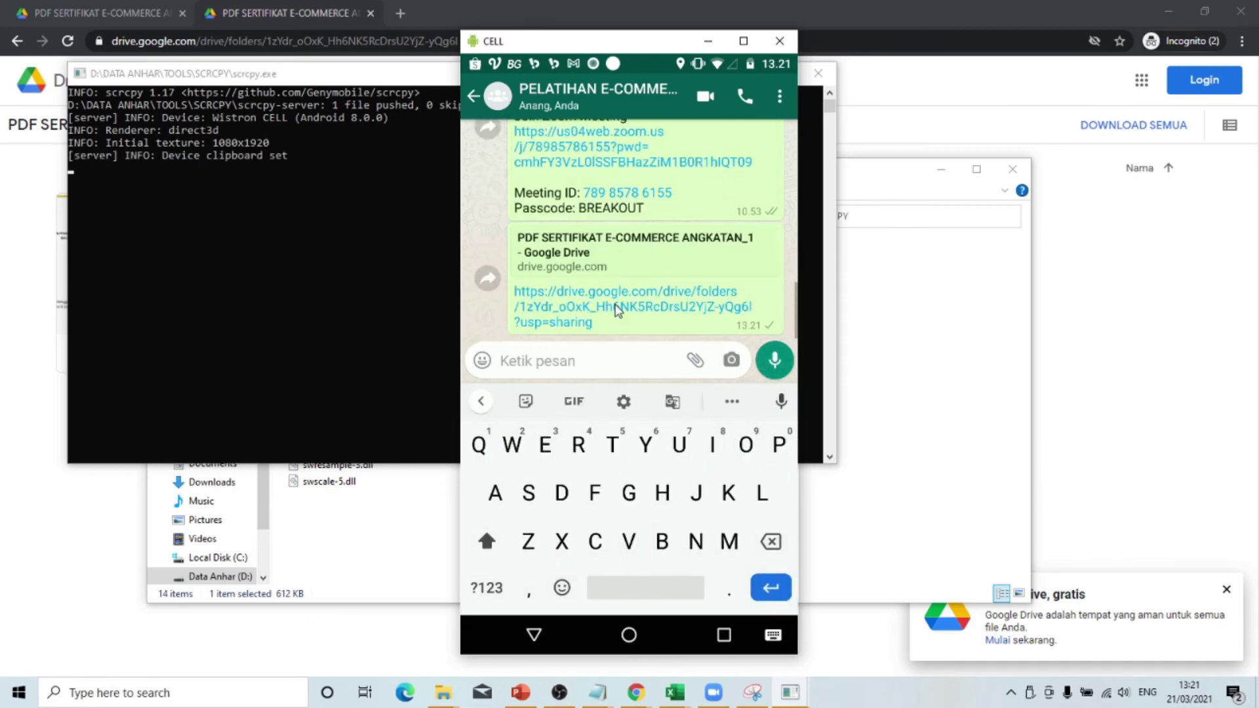
click(616, 308)
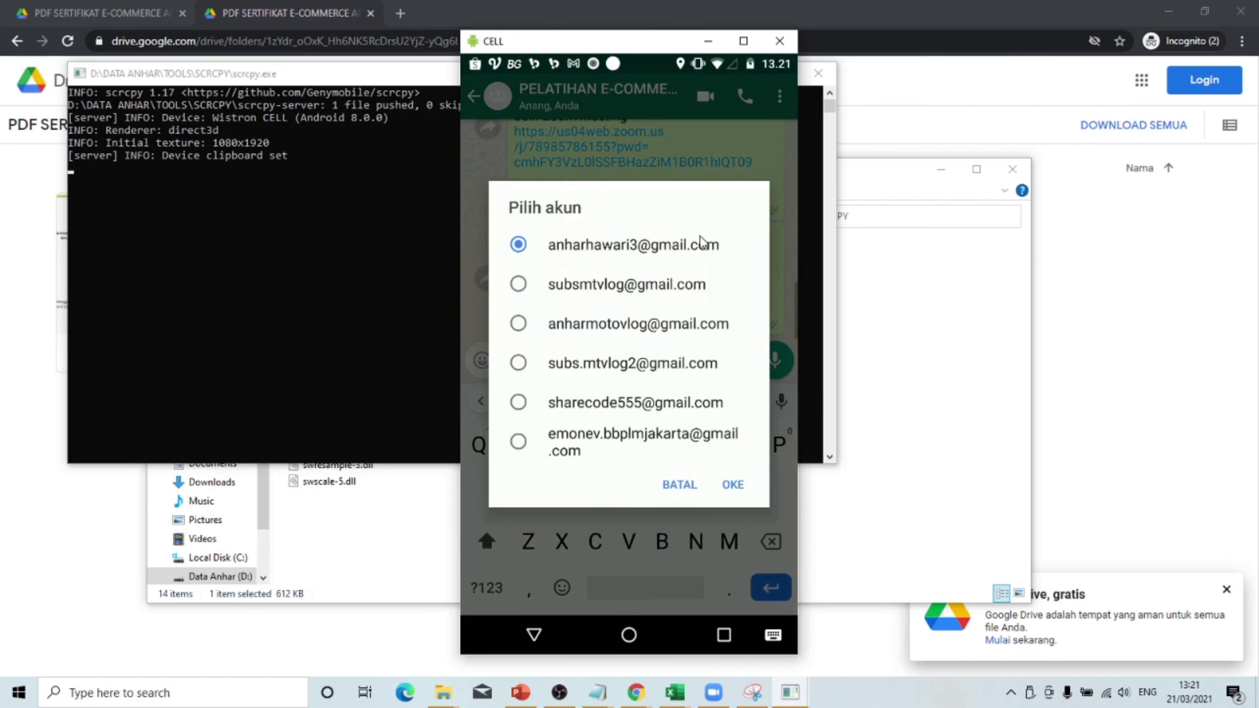
click(741, 493)
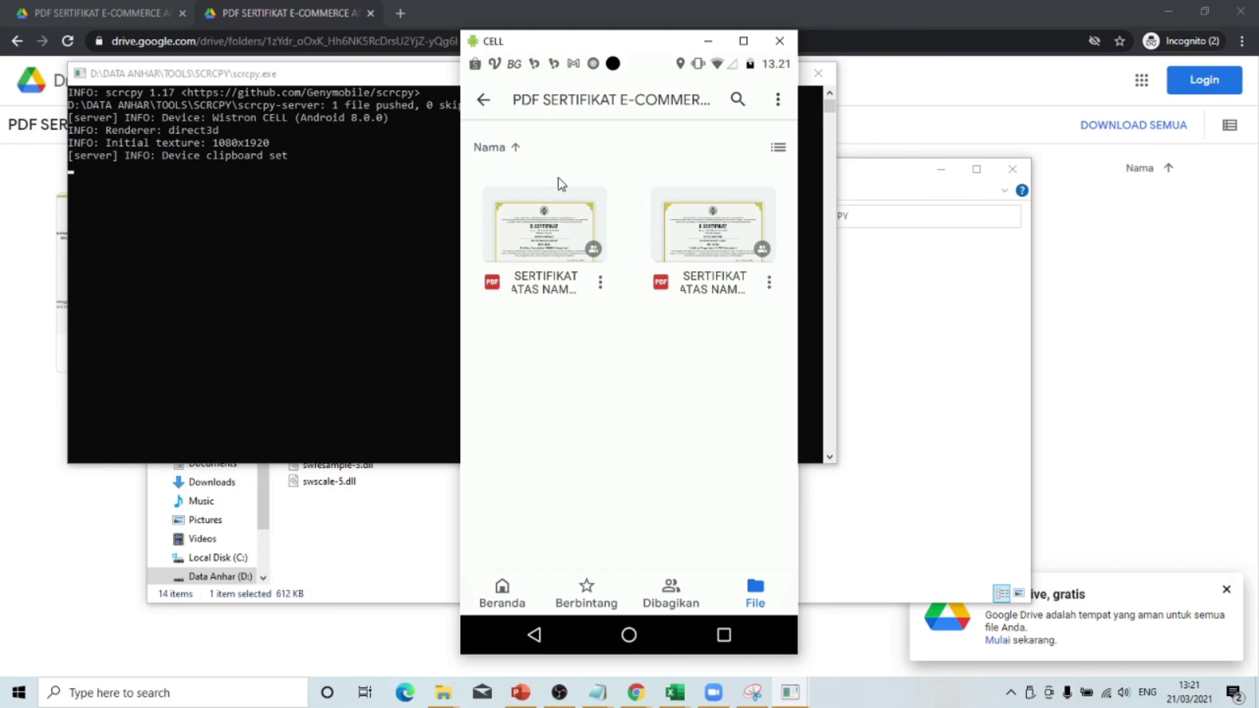
- Download the first certificate PDF from the shared Drive folder to the phone
click(600, 283)
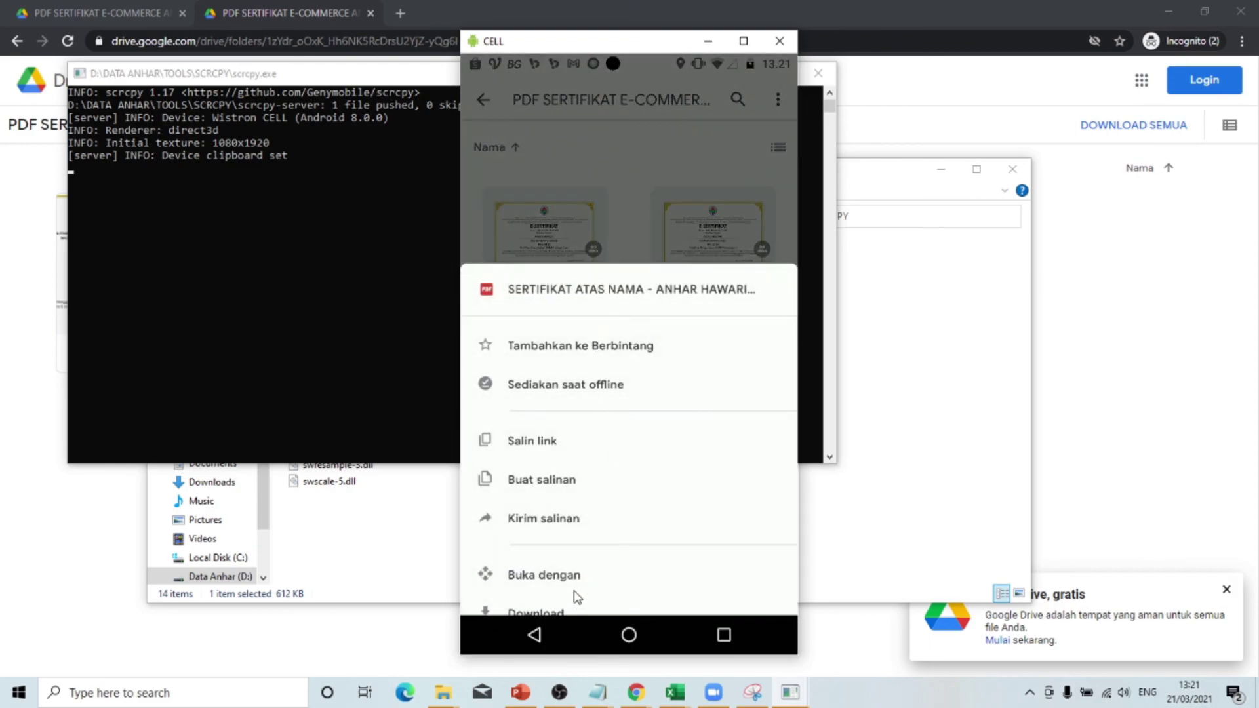
scroll(576, 593, down, 1)
click(556, 584)
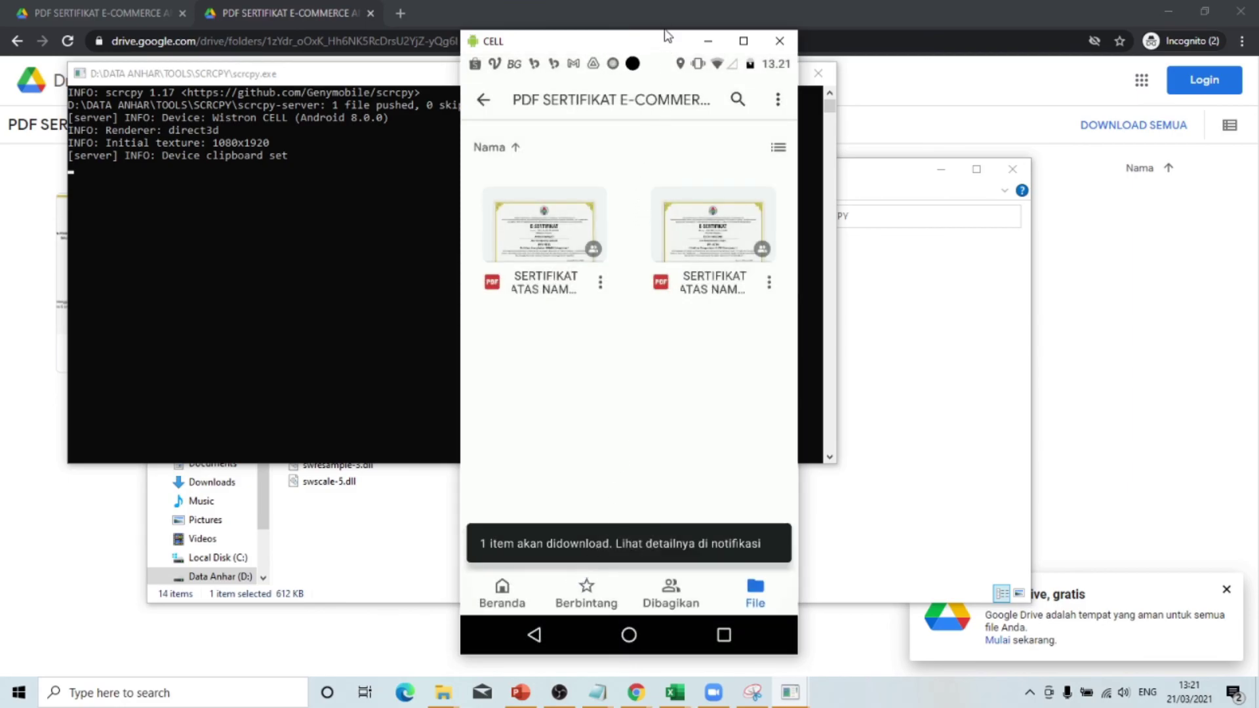
- Open the downloaded SERTIFIKAT ATAS NAMA PDF from the phone's Drive download notification
drag(660, 48, 662, 109)
key(alt+n)
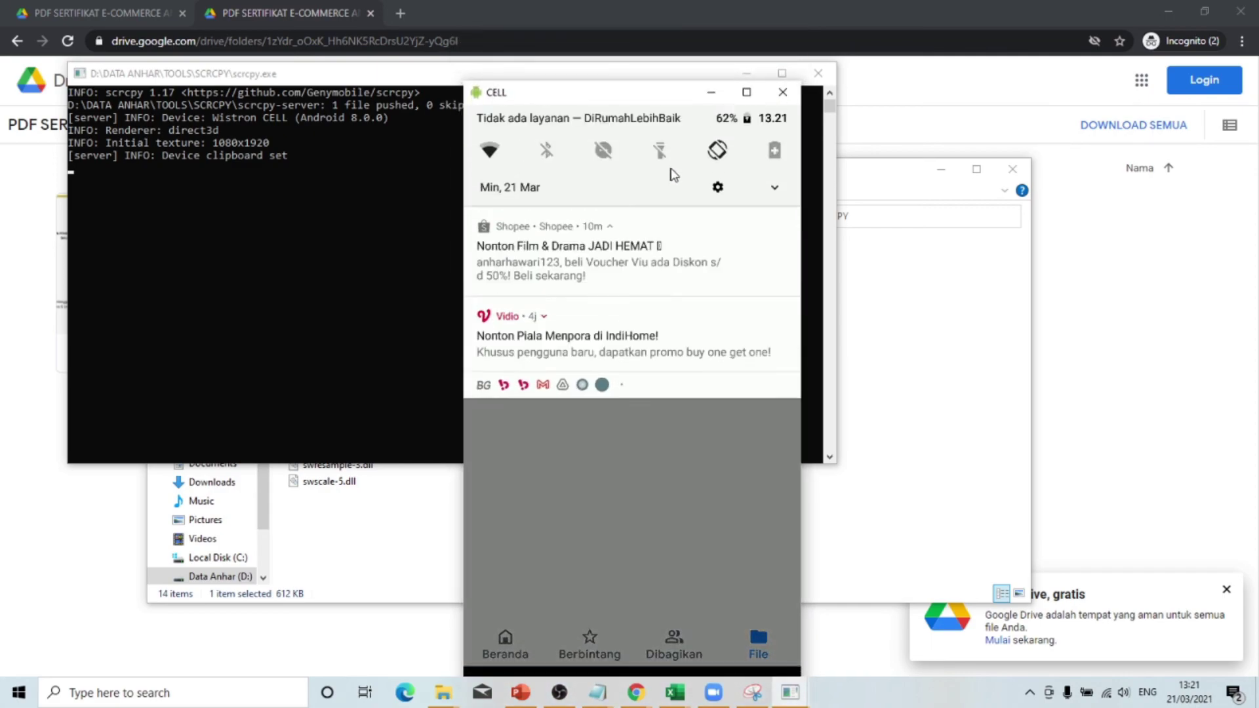
scroll(673, 175, down, 5)
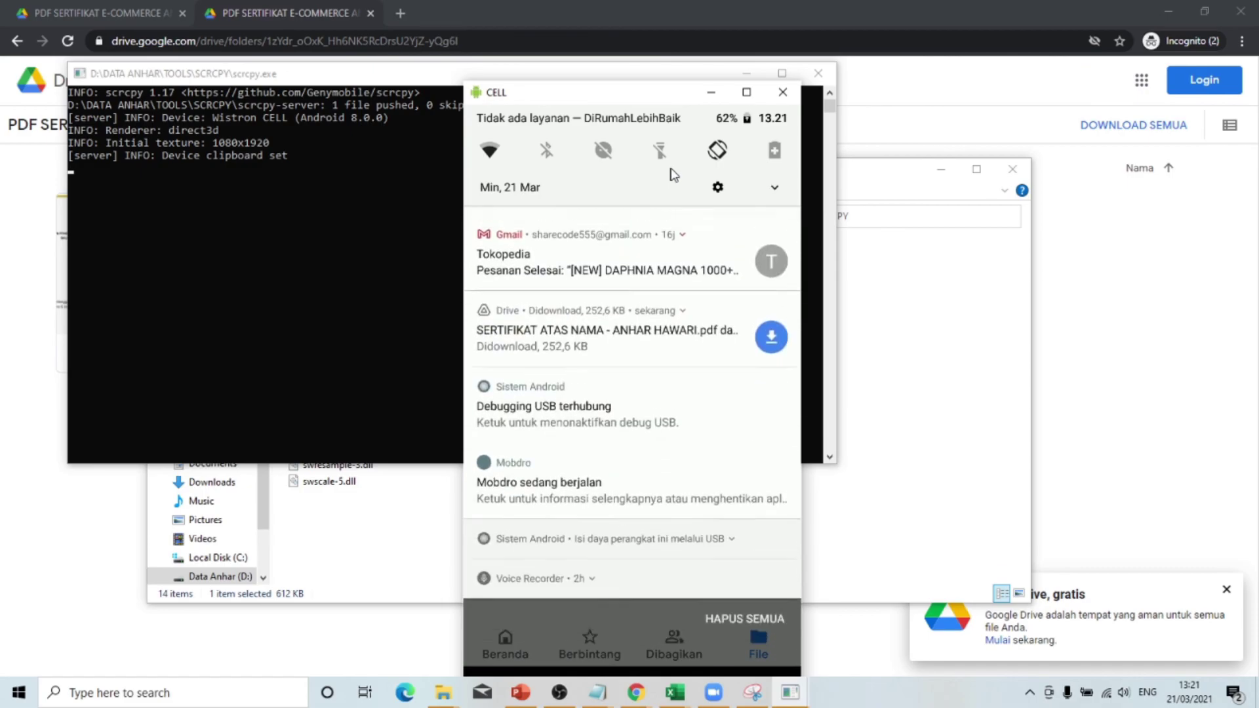
scroll(673, 175, up, 3)
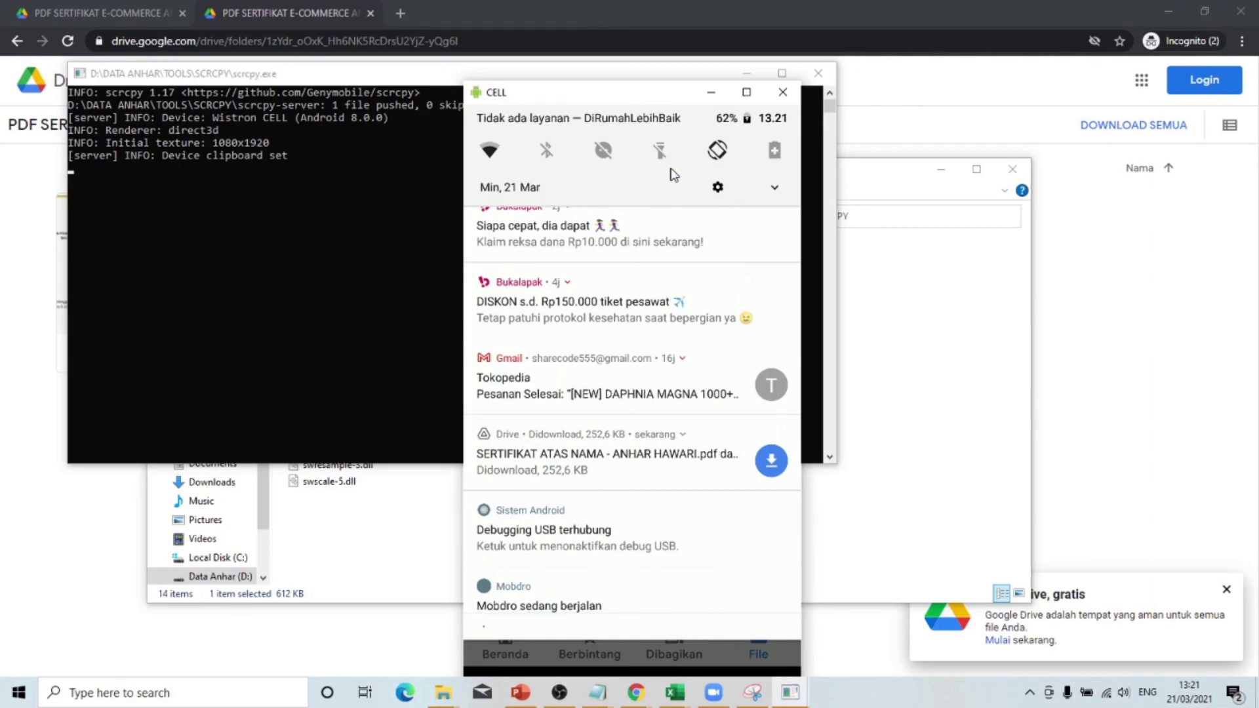
click(641, 457)
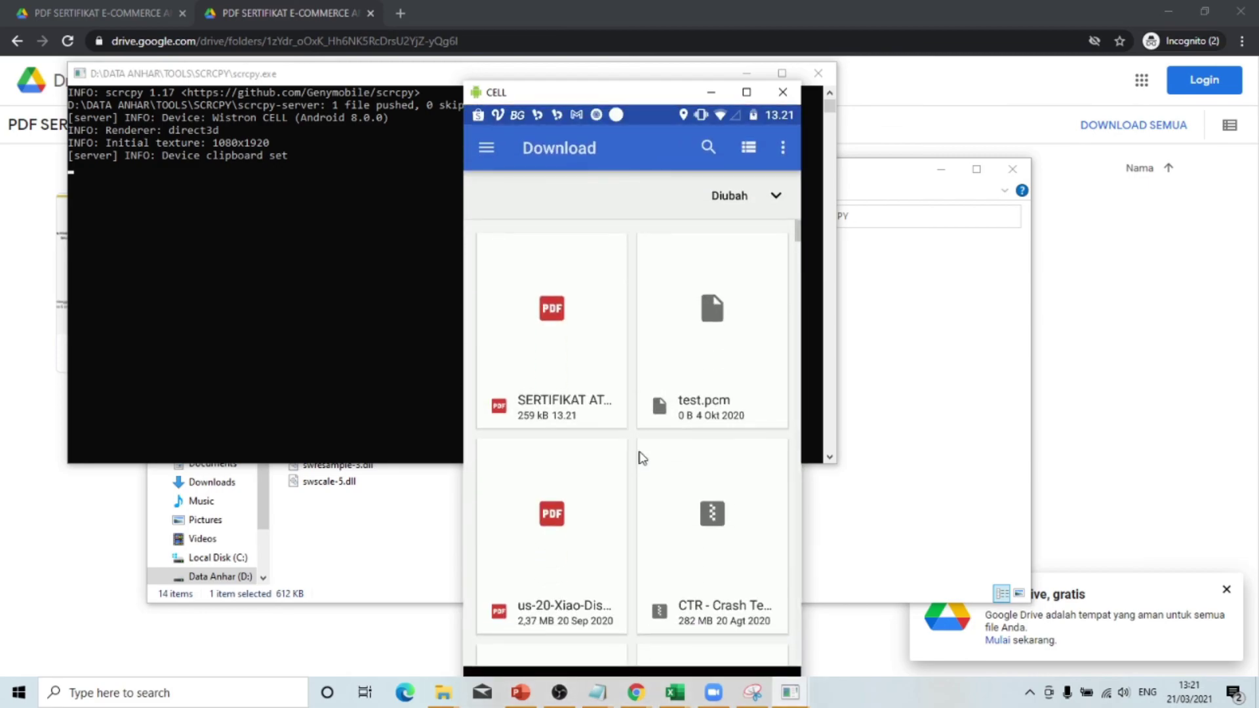
click(536, 305)
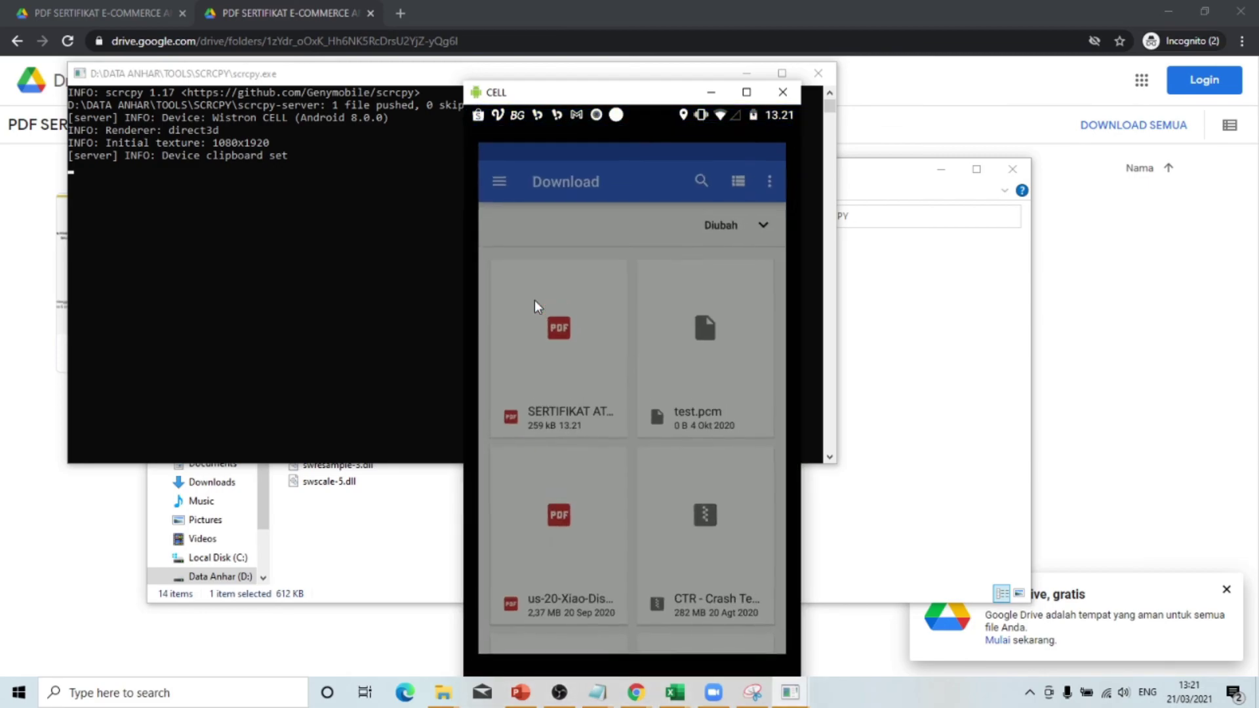